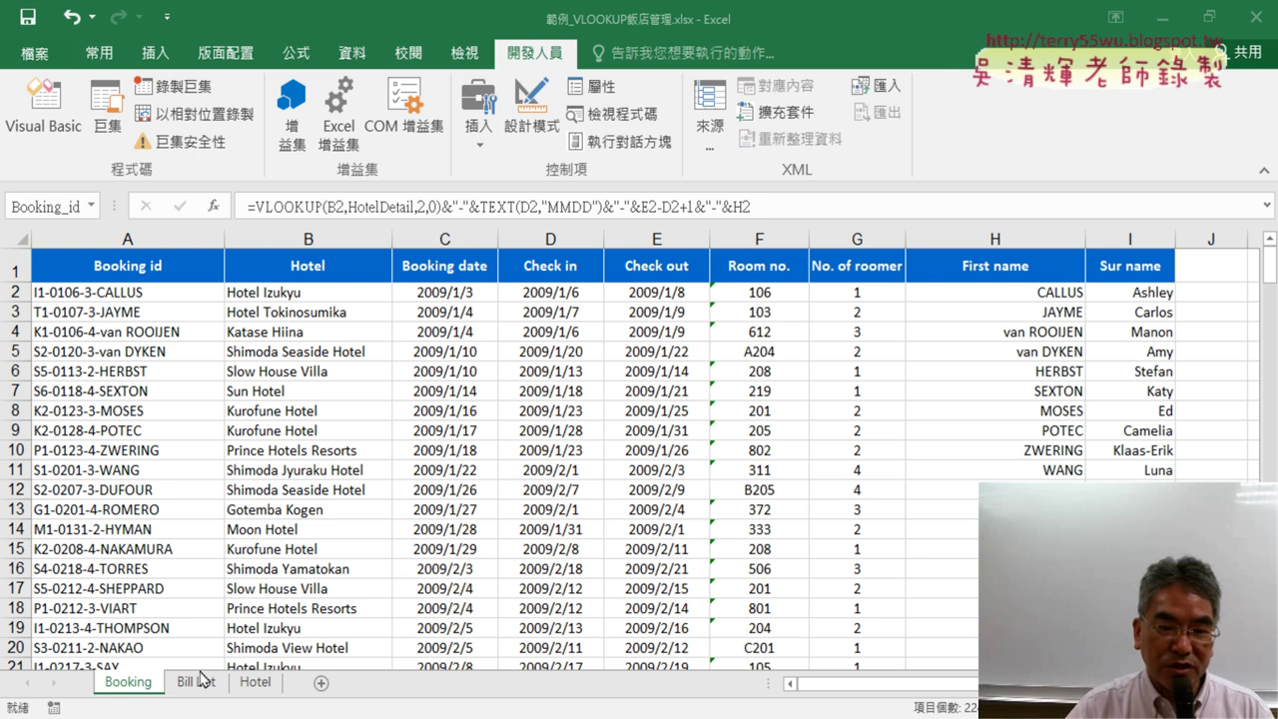
# Switch to the Bill List sheet and view Module1's FillFormulas and 清除 code in the VBA editor
pyautogui.click(200, 685)
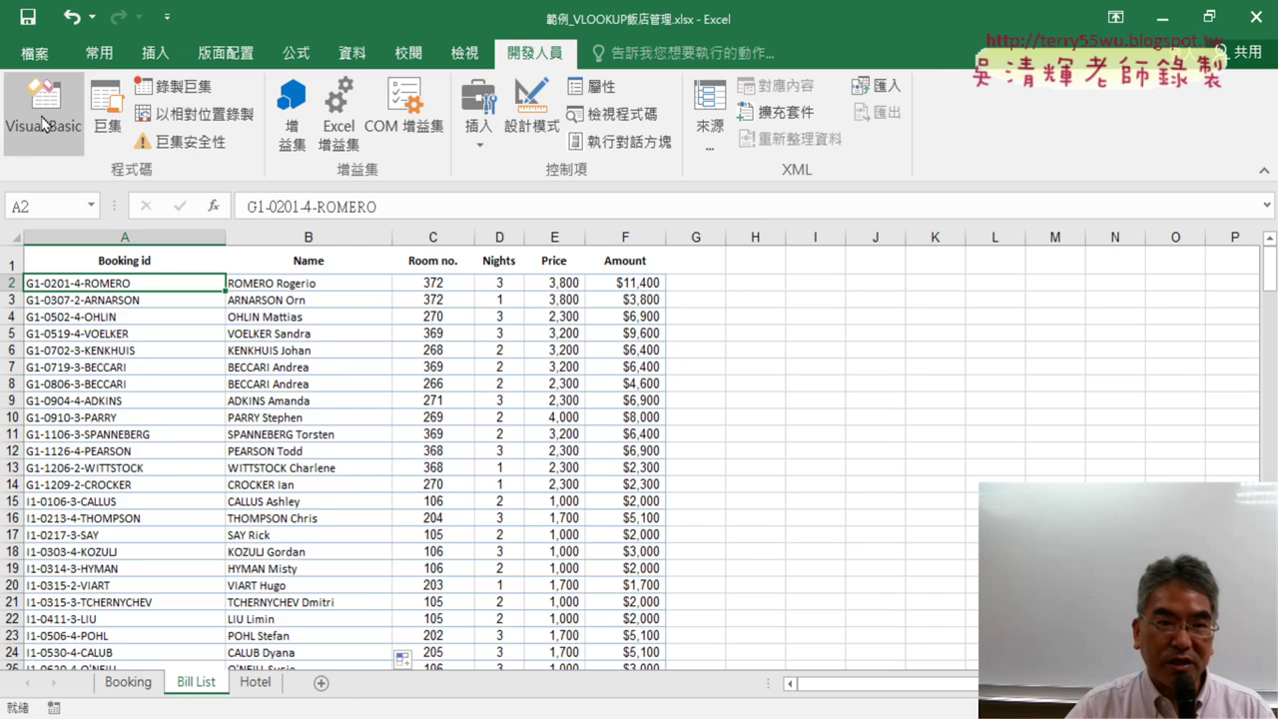
pyautogui.click(40, 115)
pyautogui.moveTo(991, 97); pyautogui.dragTo(517, 52)
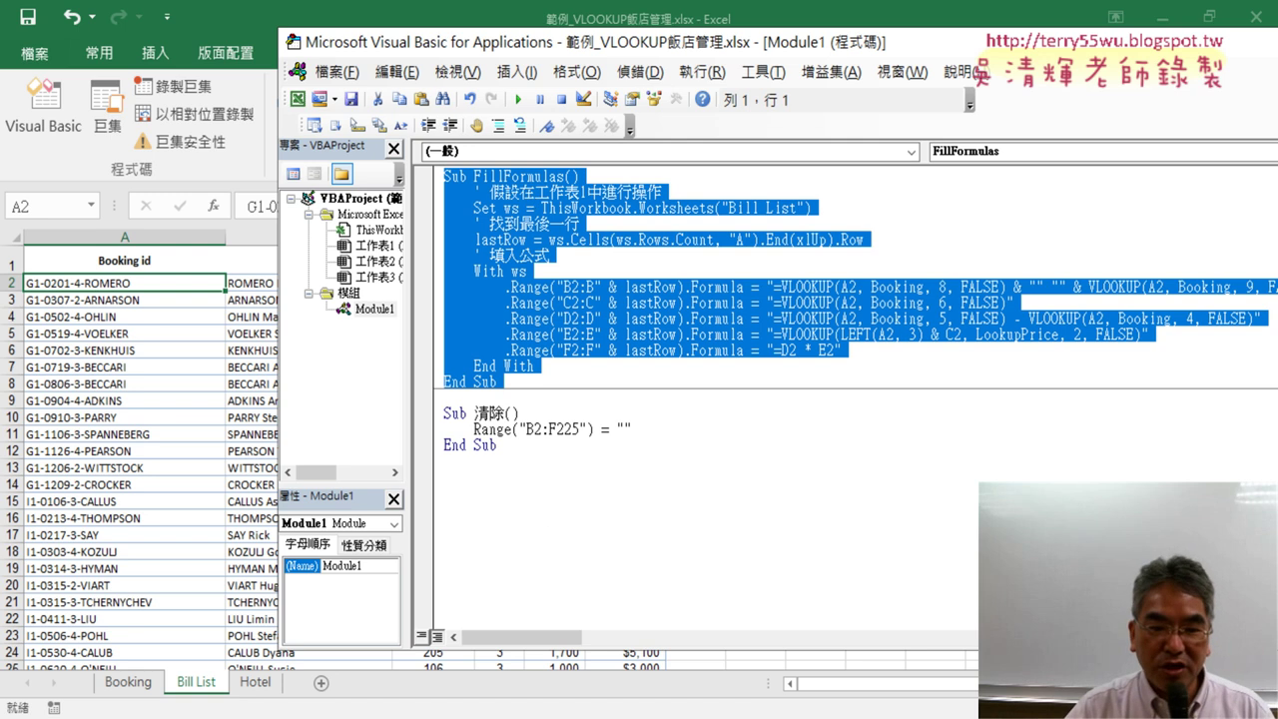
pyautogui.hotkey('alt', 'Tab')
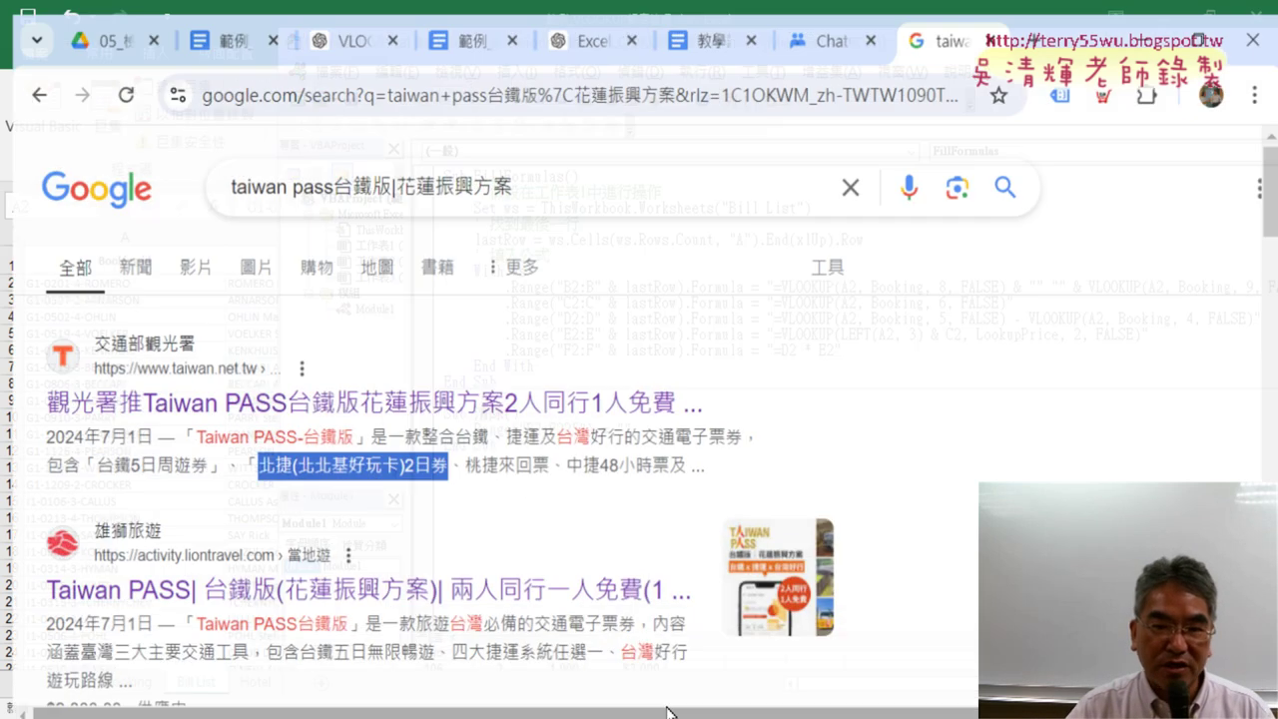
pyautogui.click(217, 28)
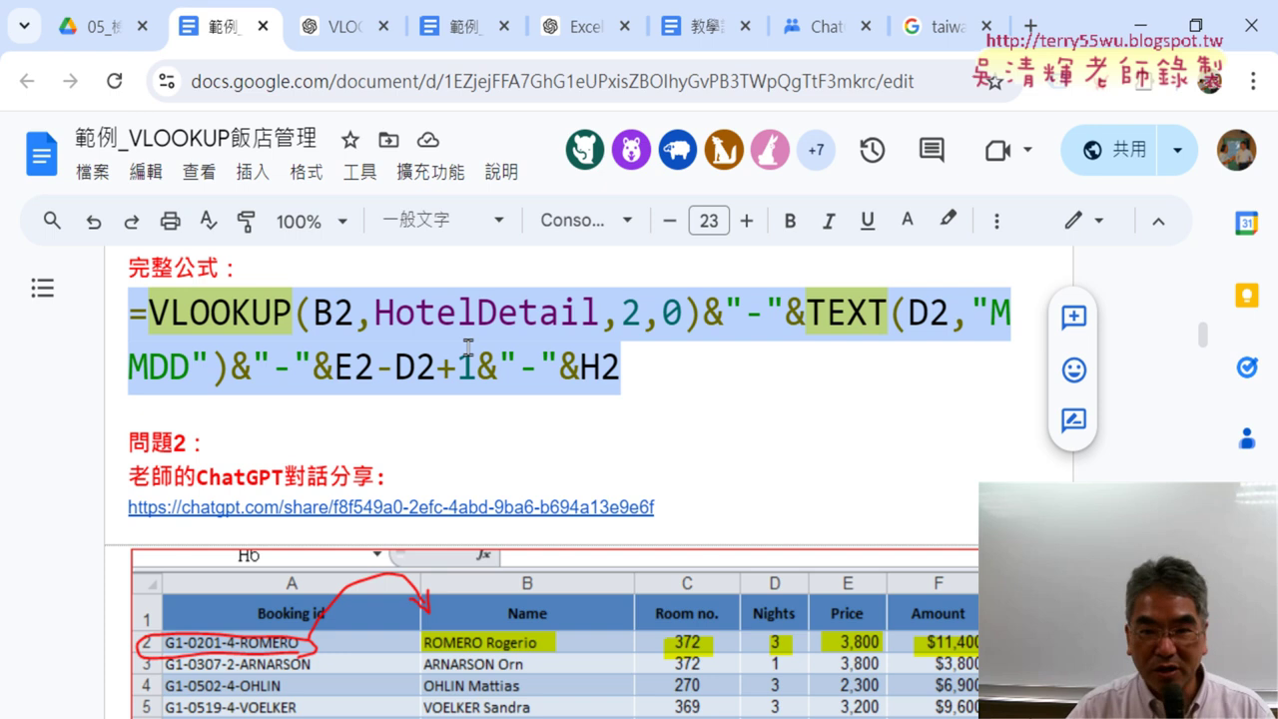
pyautogui.moveTo(1200, 339); pyautogui.dragTo(1202, 454)
pyautogui.scroll(5, 762, 449)
pyautogui.scroll(5, 763, 449)
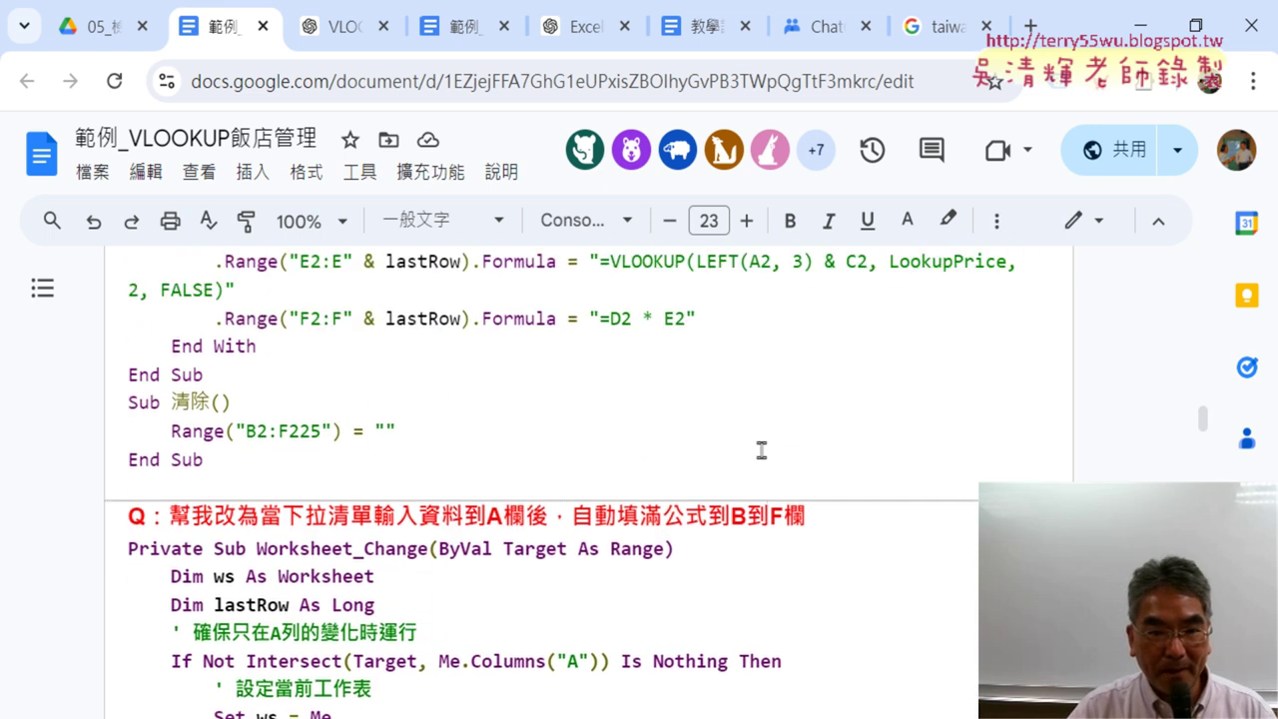
pyautogui.scroll(5, 762, 449)
pyautogui.scroll(5, 763, 449)
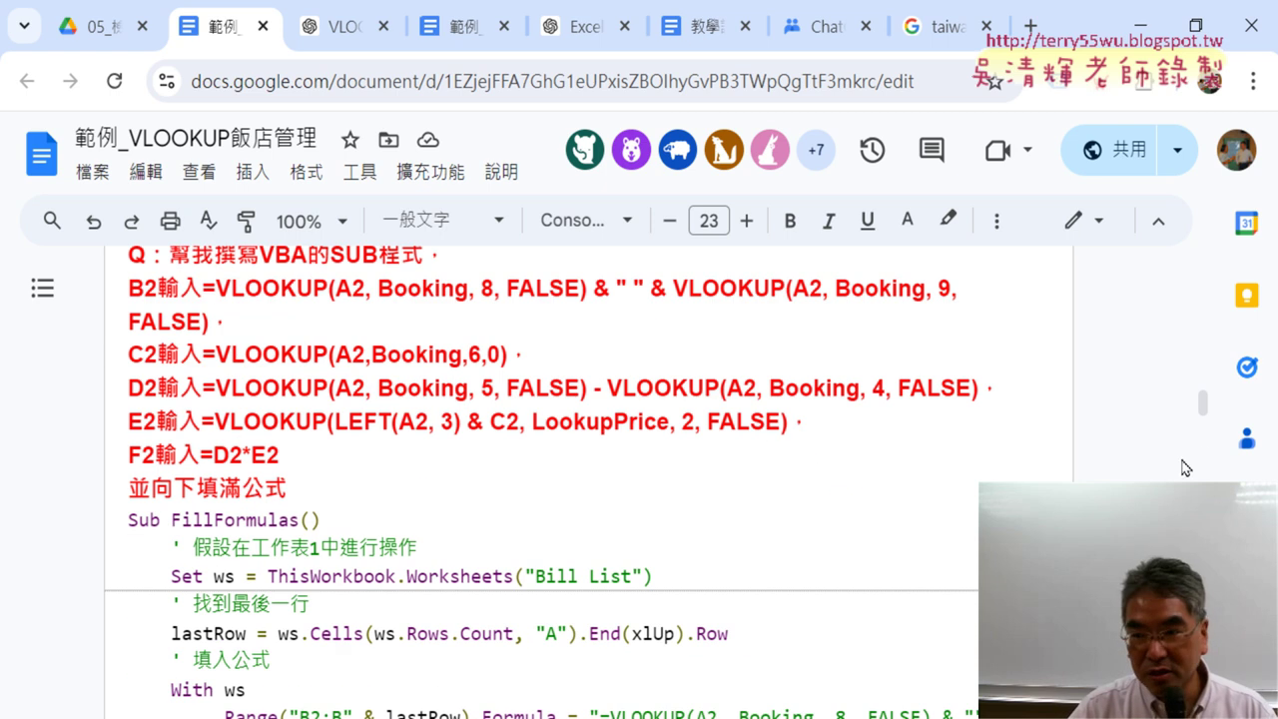
pyautogui.scroll(-2, 708, 391)
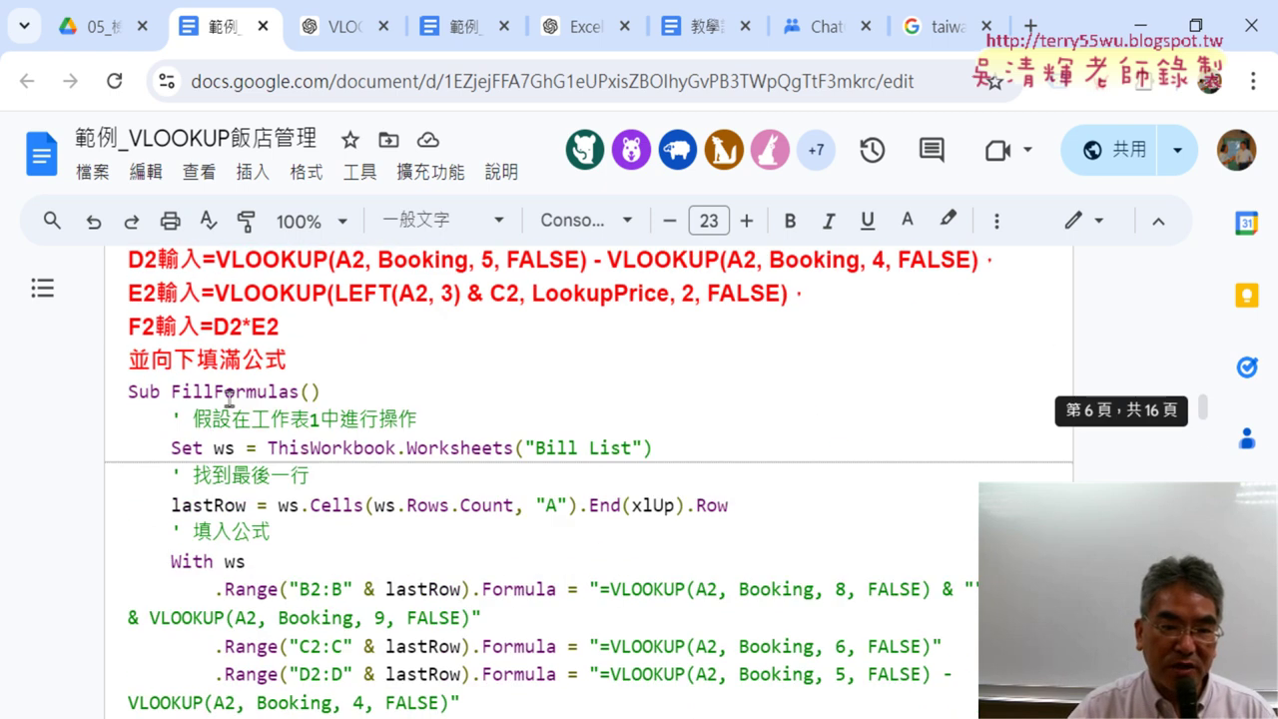
pyautogui.scroll(-2, 708, 391)
pyautogui.scroll(-3, 211, 527)
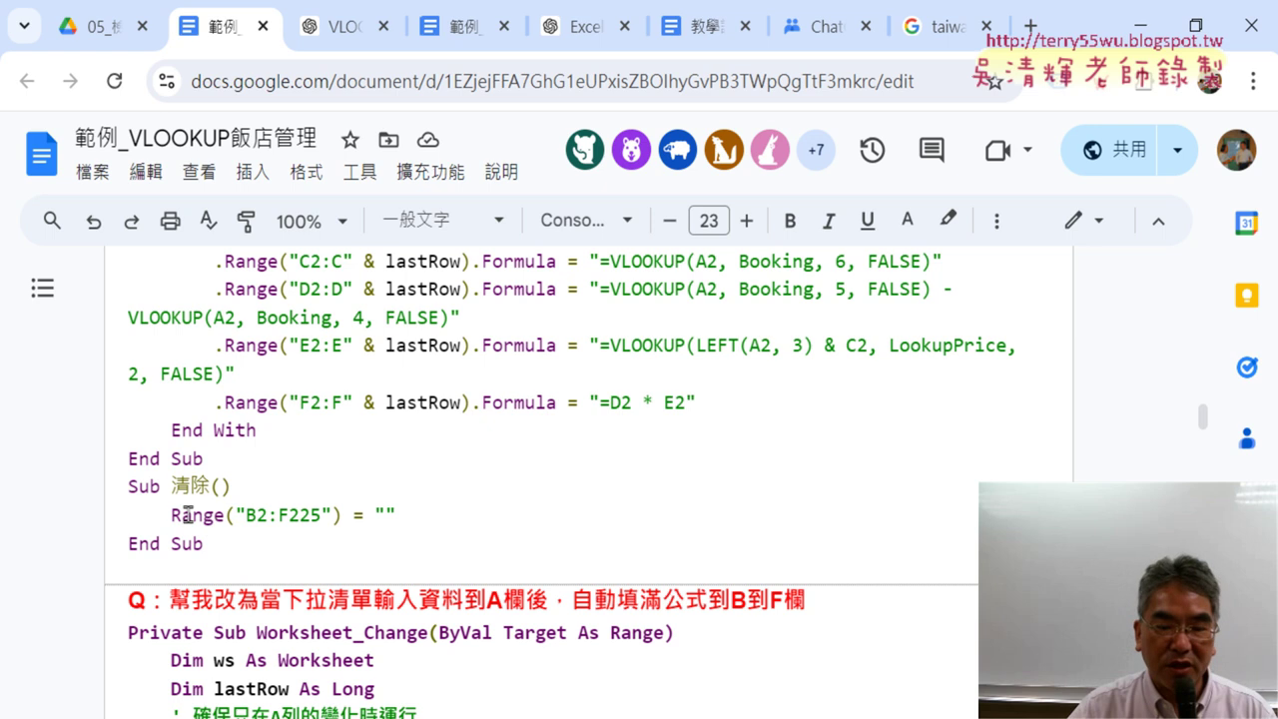
pyautogui.click(1167, 24)
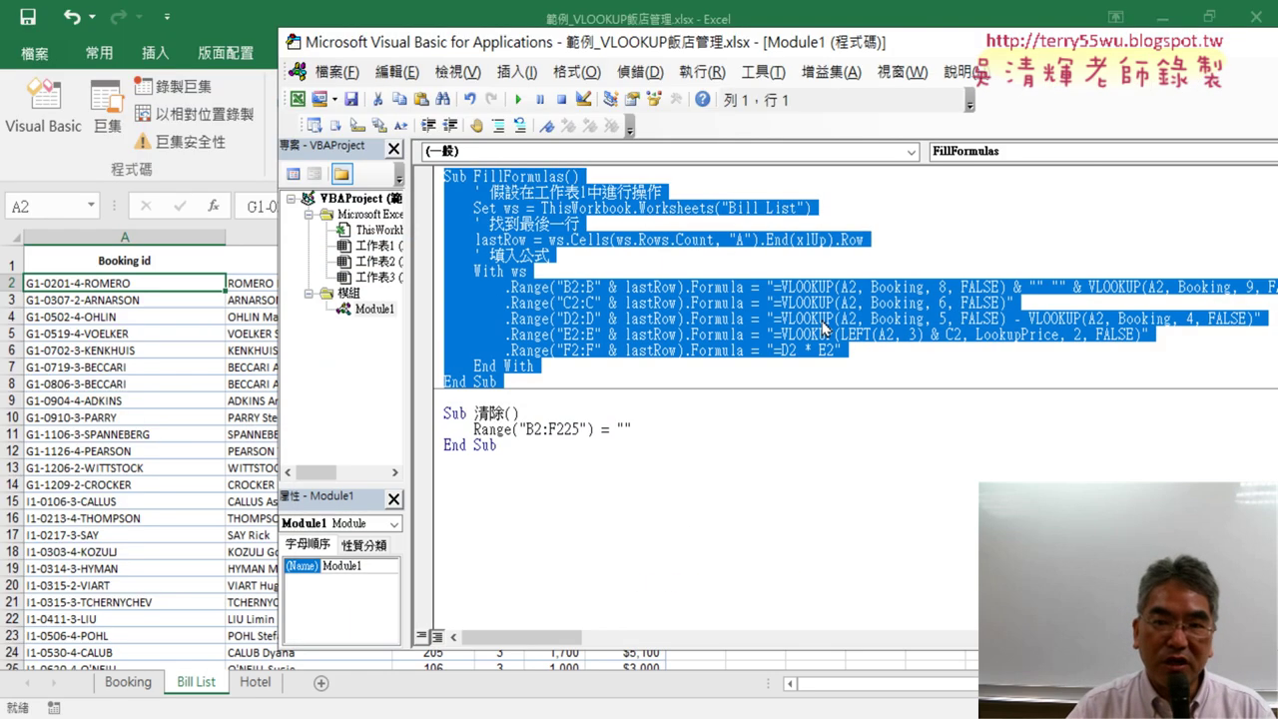
# Run 清除 to empty B2:F225, then run FillFormulas to refill columns B–F
pyautogui.click(557, 300)
pyautogui.moveTo(742, 68); pyautogui.dragTo(1074, 78)
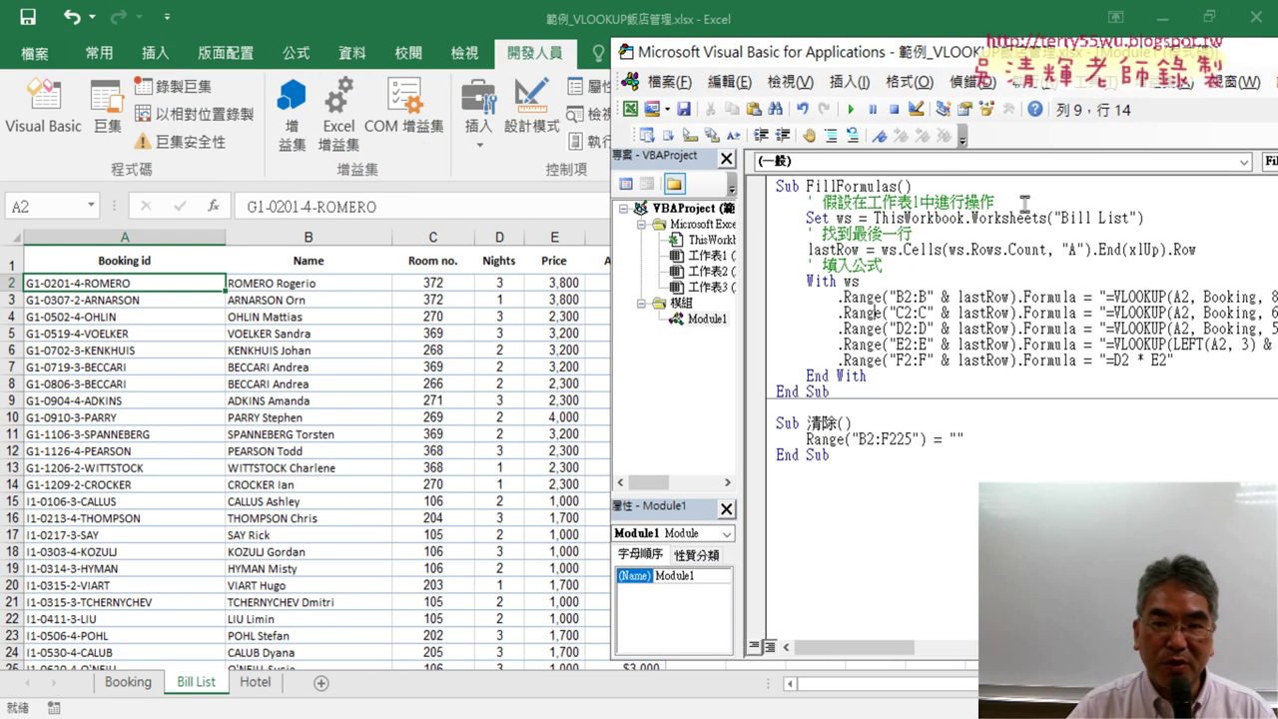
pyautogui.click(902, 438)
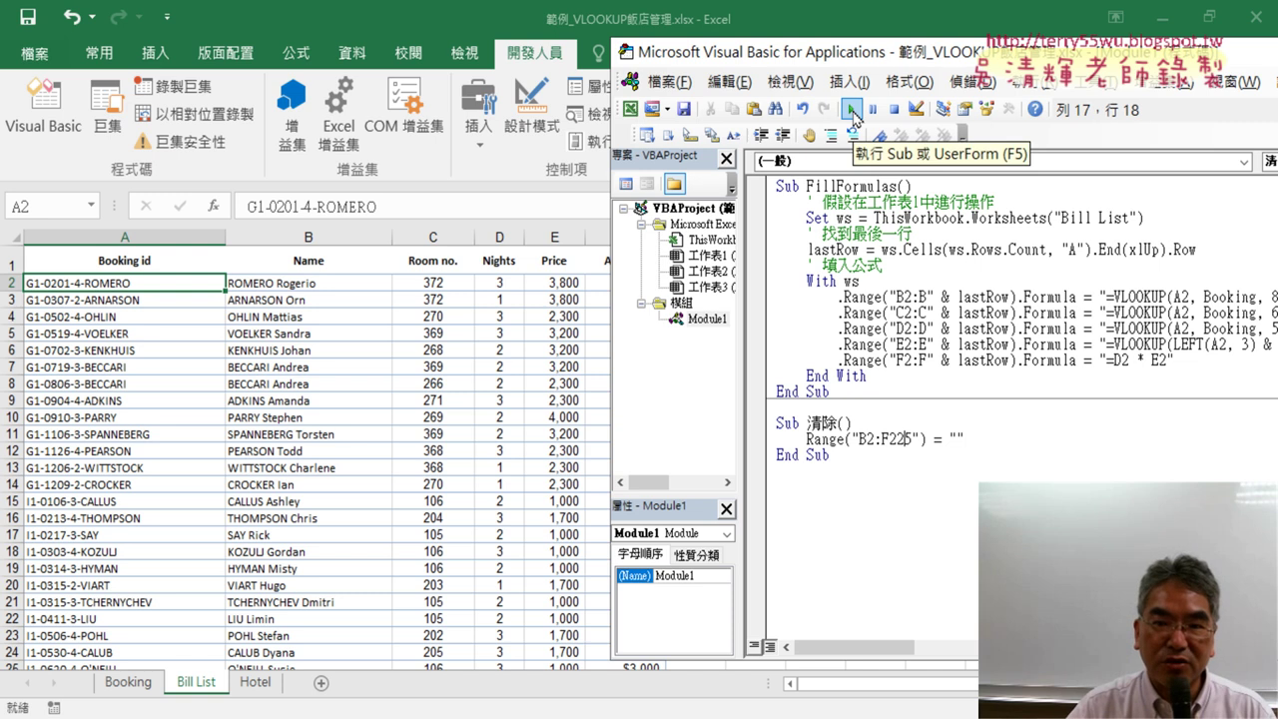
pyautogui.click(851, 110)
pyautogui.click(853, 281)
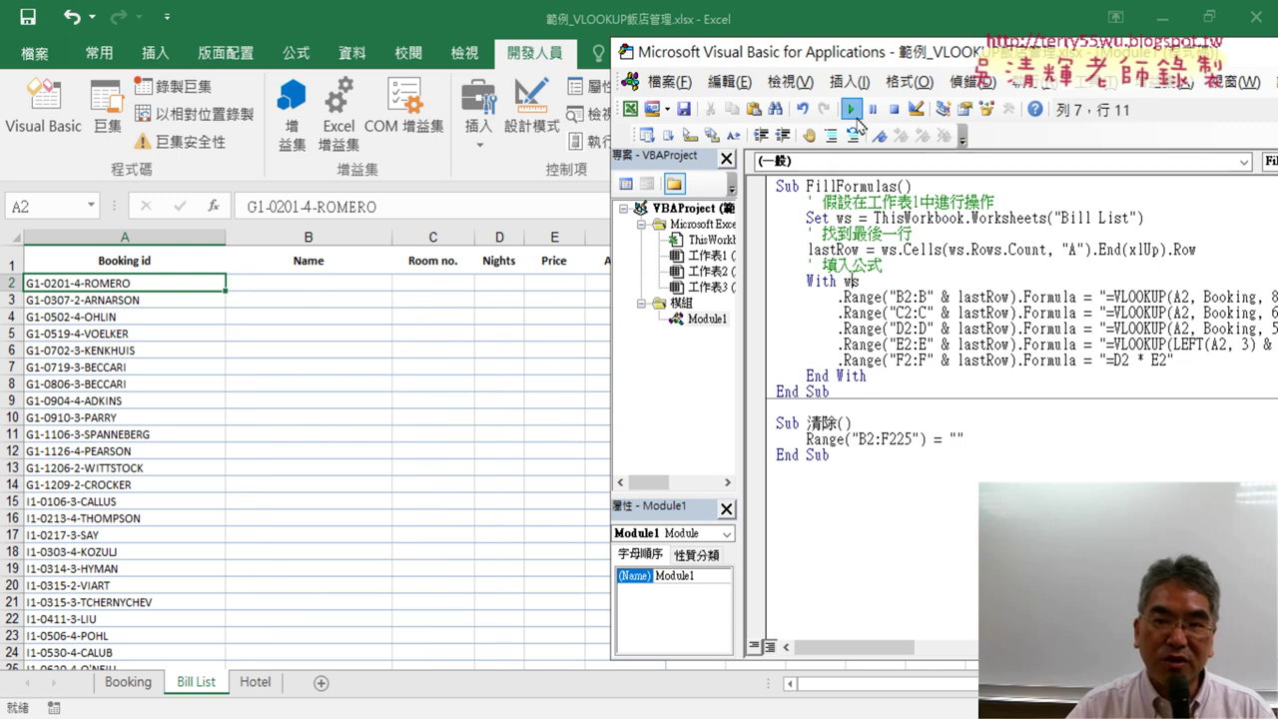
pyautogui.click(852, 110)
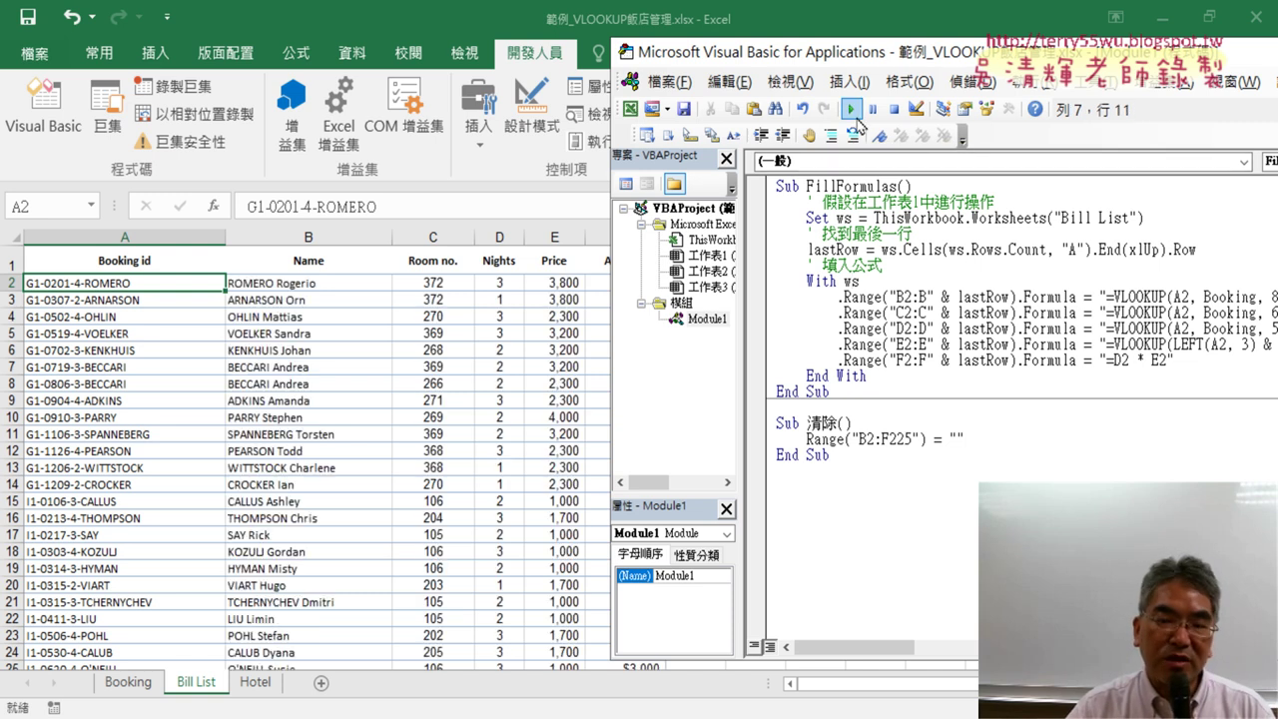
pyautogui.click(510, 356)
# Draw a form button around H2:J3 and assign it the FillFormulas macro
pyautogui.click(479, 139)
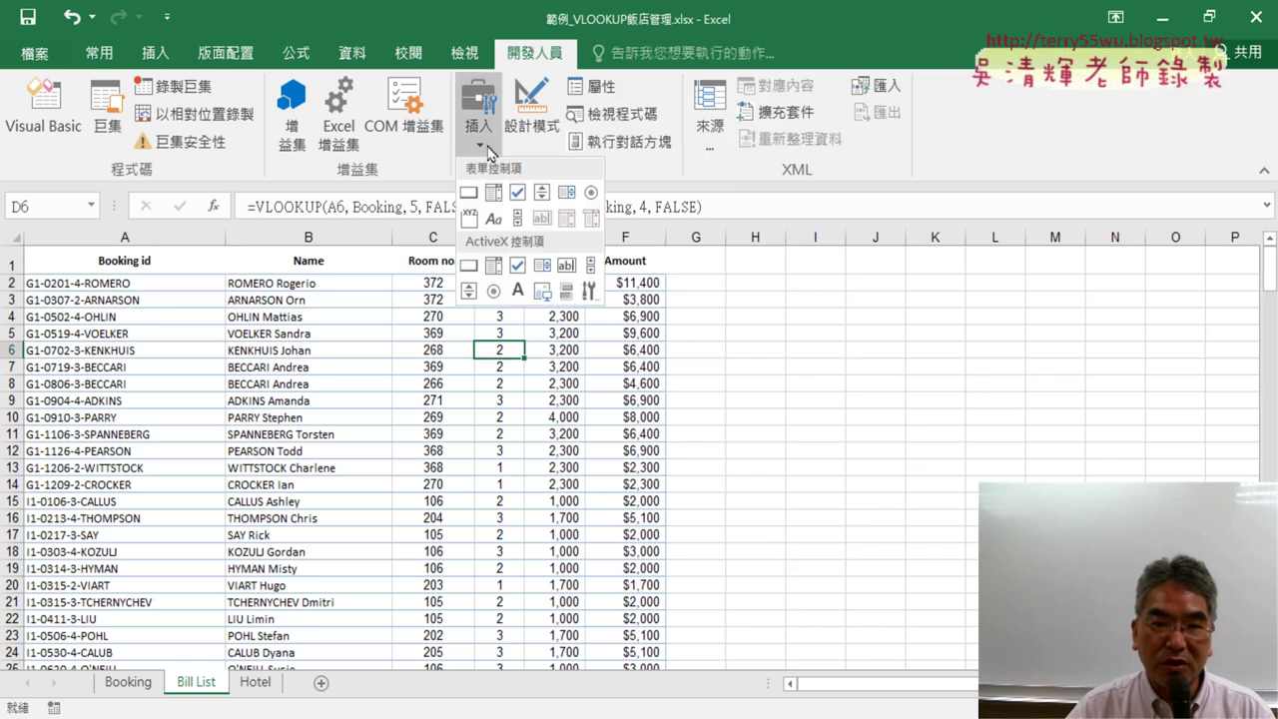
pyautogui.click(469, 191)
pyautogui.moveTo(736, 285); pyautogui.dragTo(885, 322)
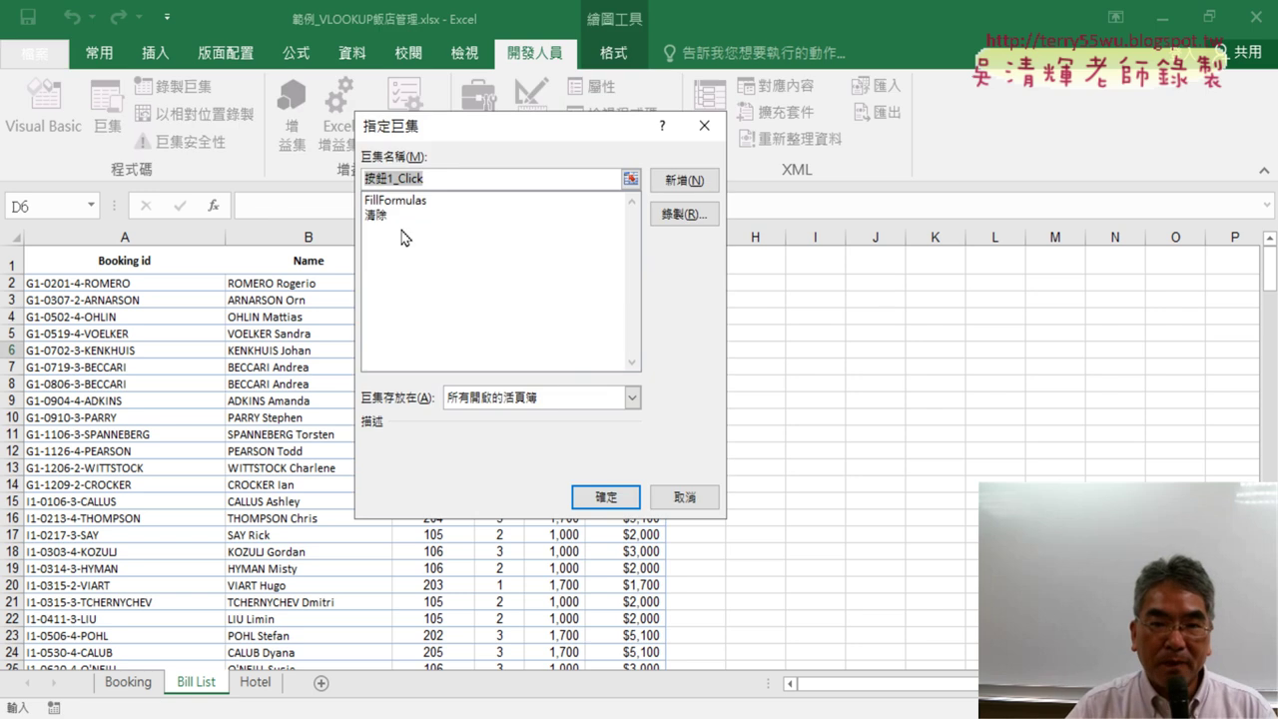
pyautogui.click(403, 200)
pyautogui.doubleClick(433, 178)
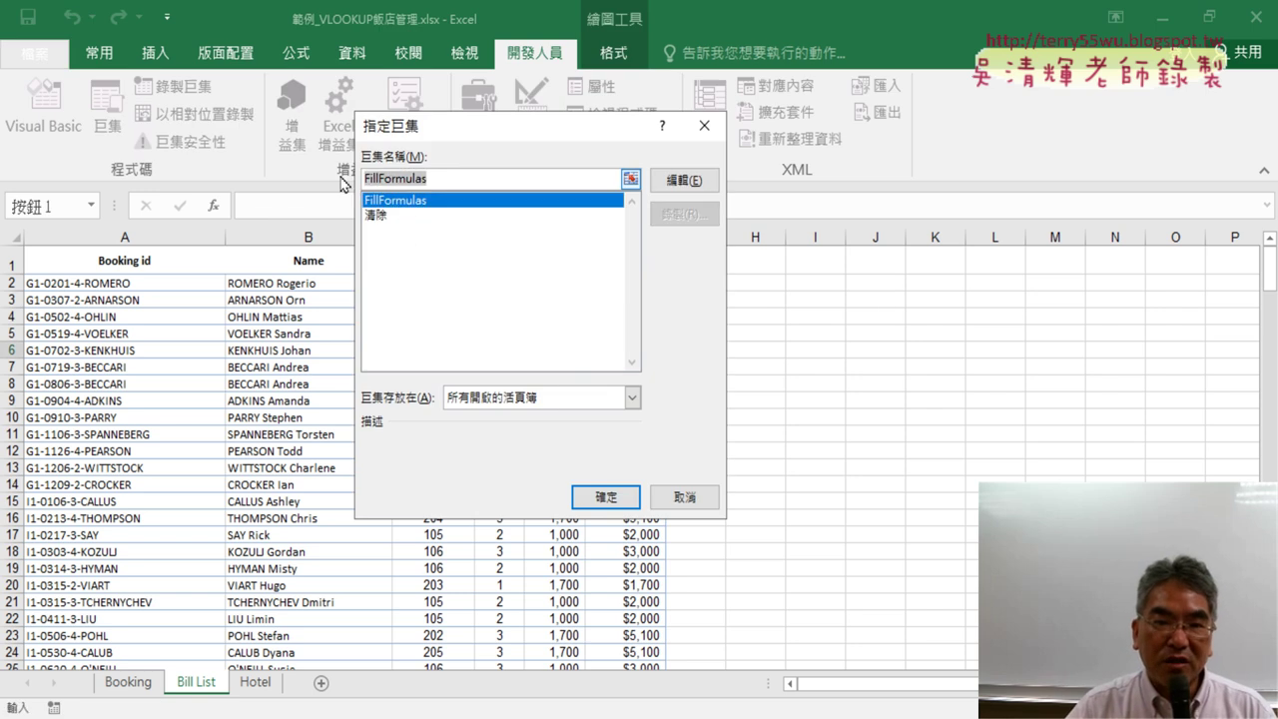
pyautogui.click(413, 203)
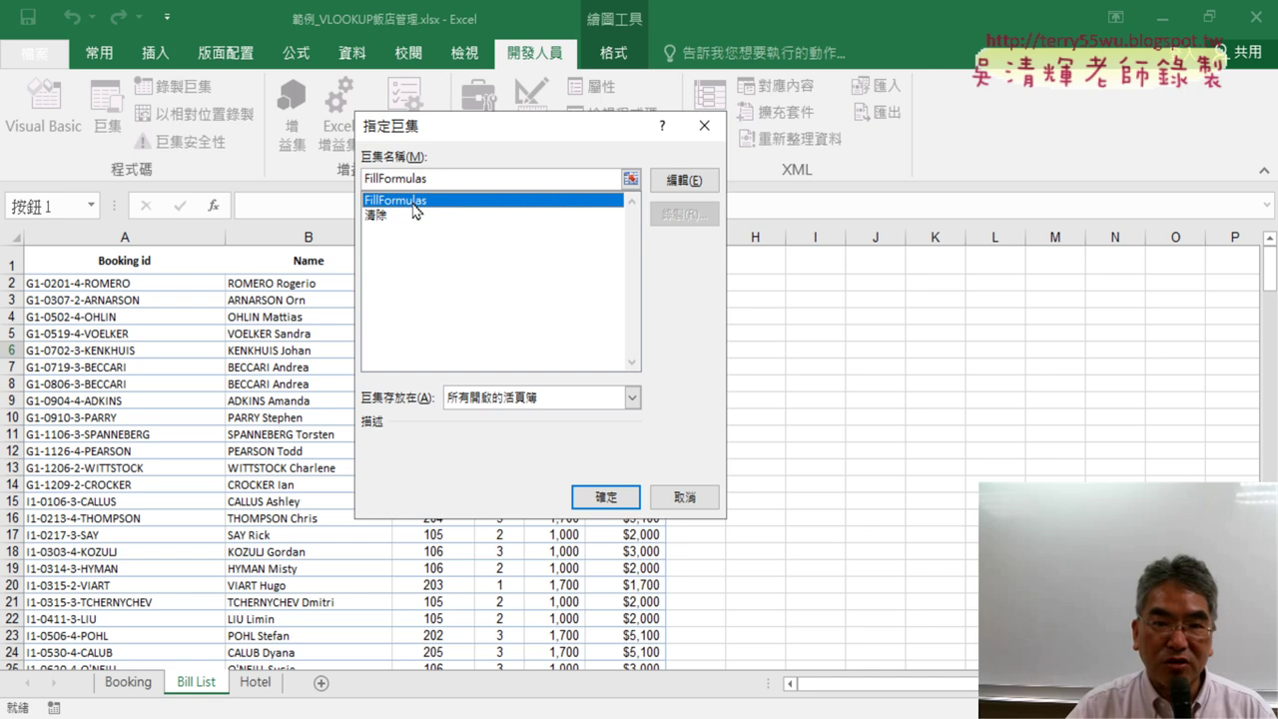
pyautogui.click(606, 497)
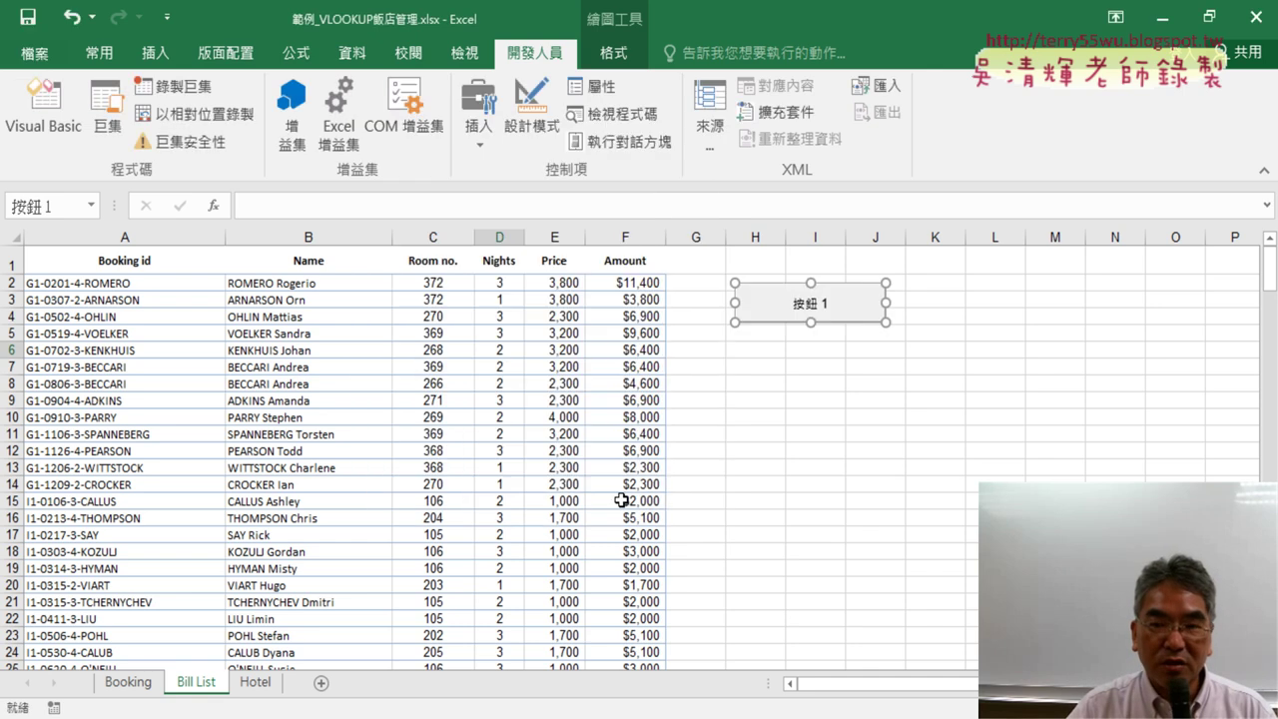
# Rename the button's label from 按鈕 to 計算
pyautogui.click(795, 301)
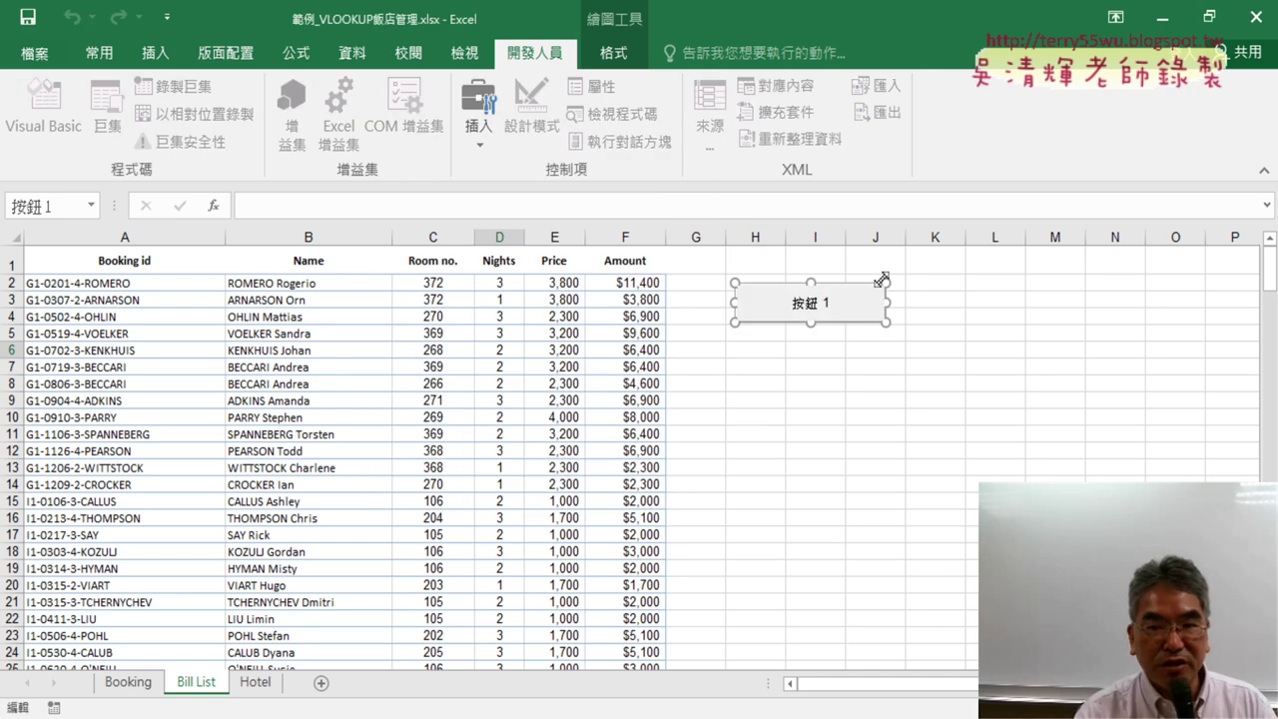
pyautogui.press('Delete')
pyautogui.press('Delete')
pyautogui.press('Delete')
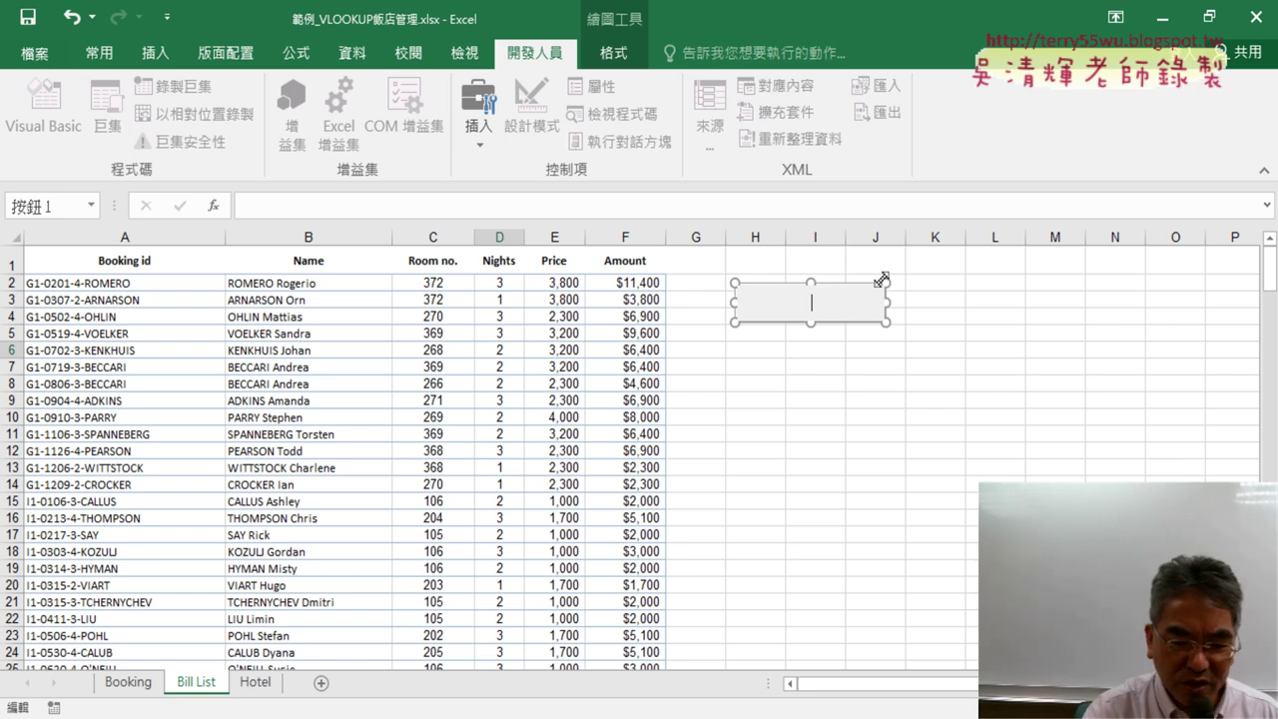
pyautogui.write('ㄐ乗')
pyautogui.write('ㄙㄨ')
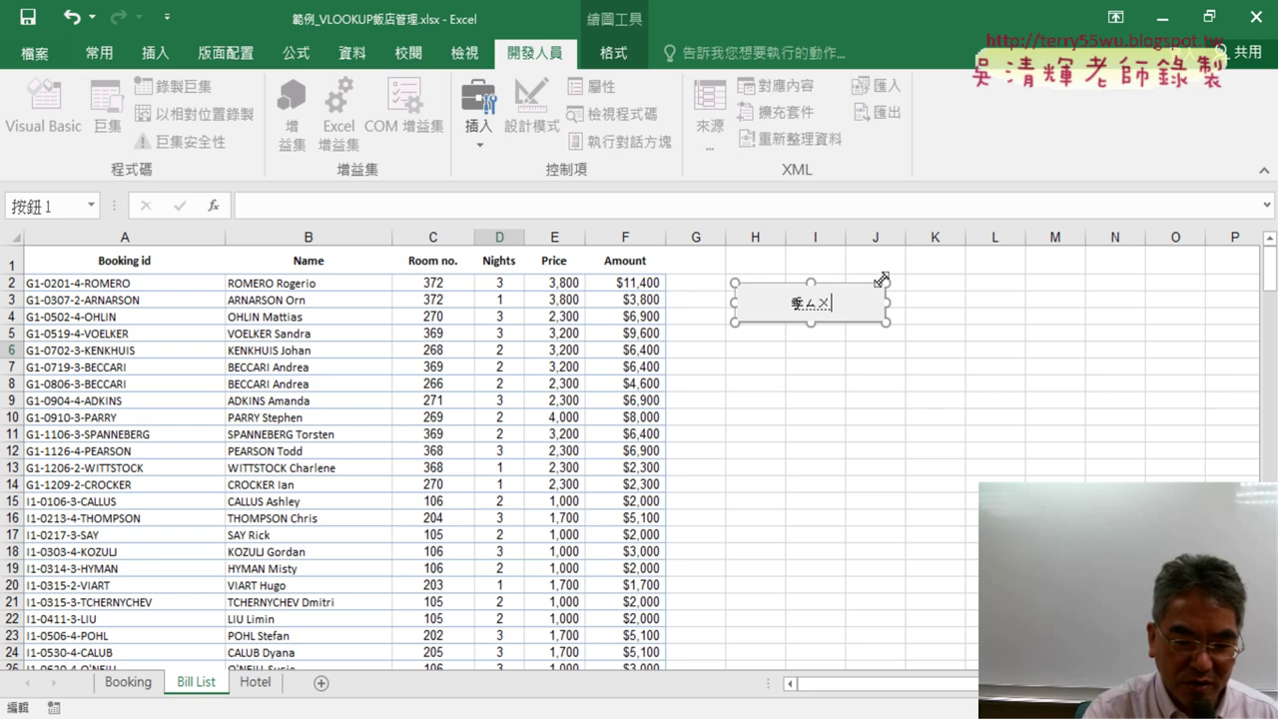
pyautogui.write('ㄢˋ')
pyautogui.press('Return')
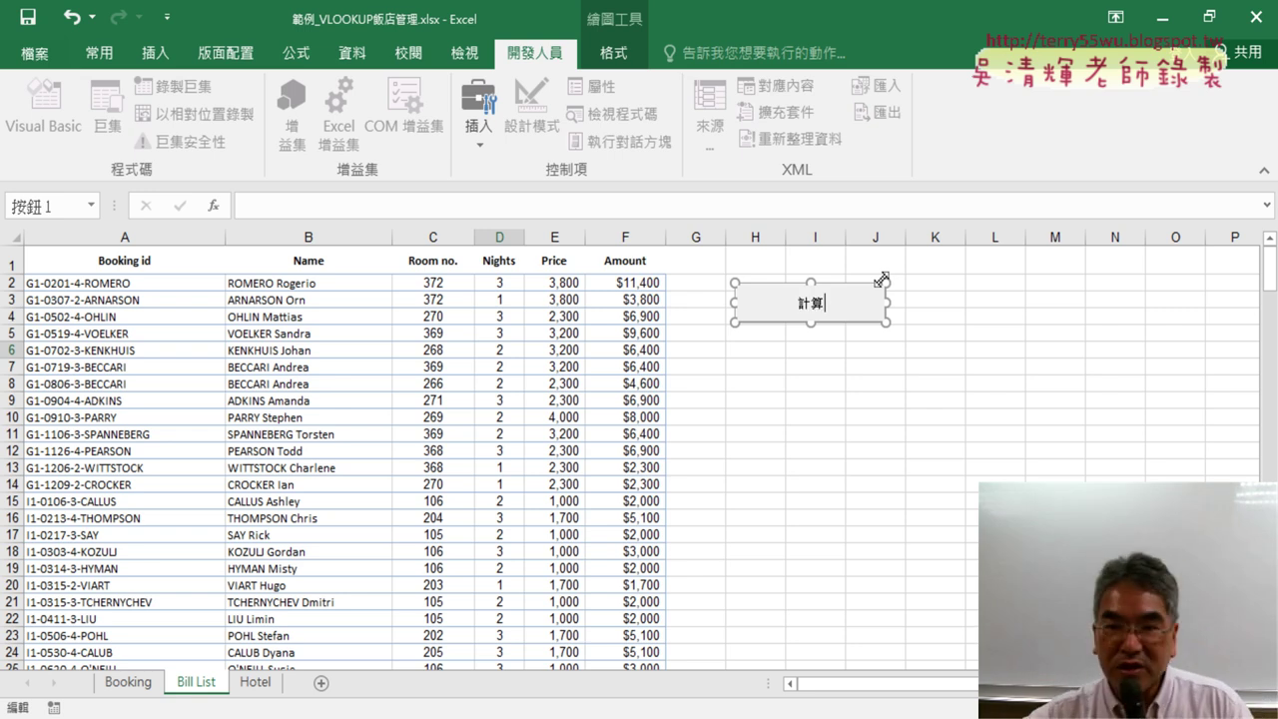
pyautogui.click(976, 320)
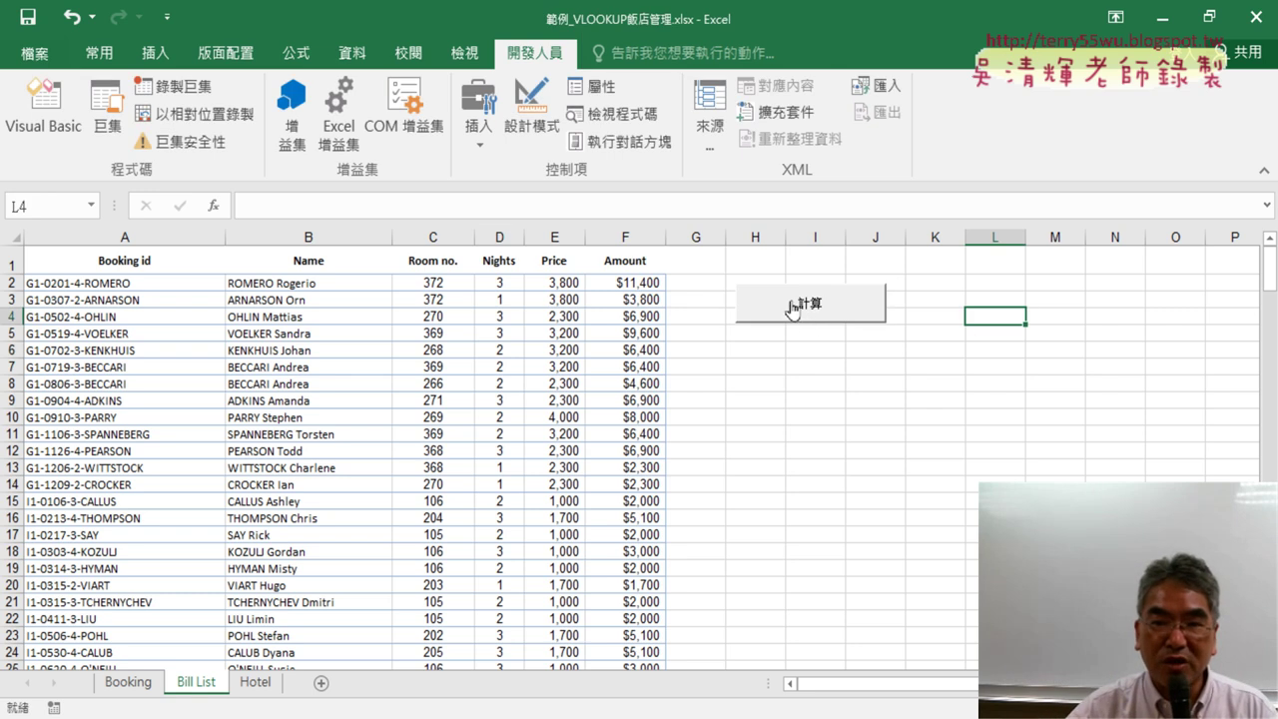
# Copy the 計算 button and paste a second copy below it
pyautogui.rightClick(756, 297)
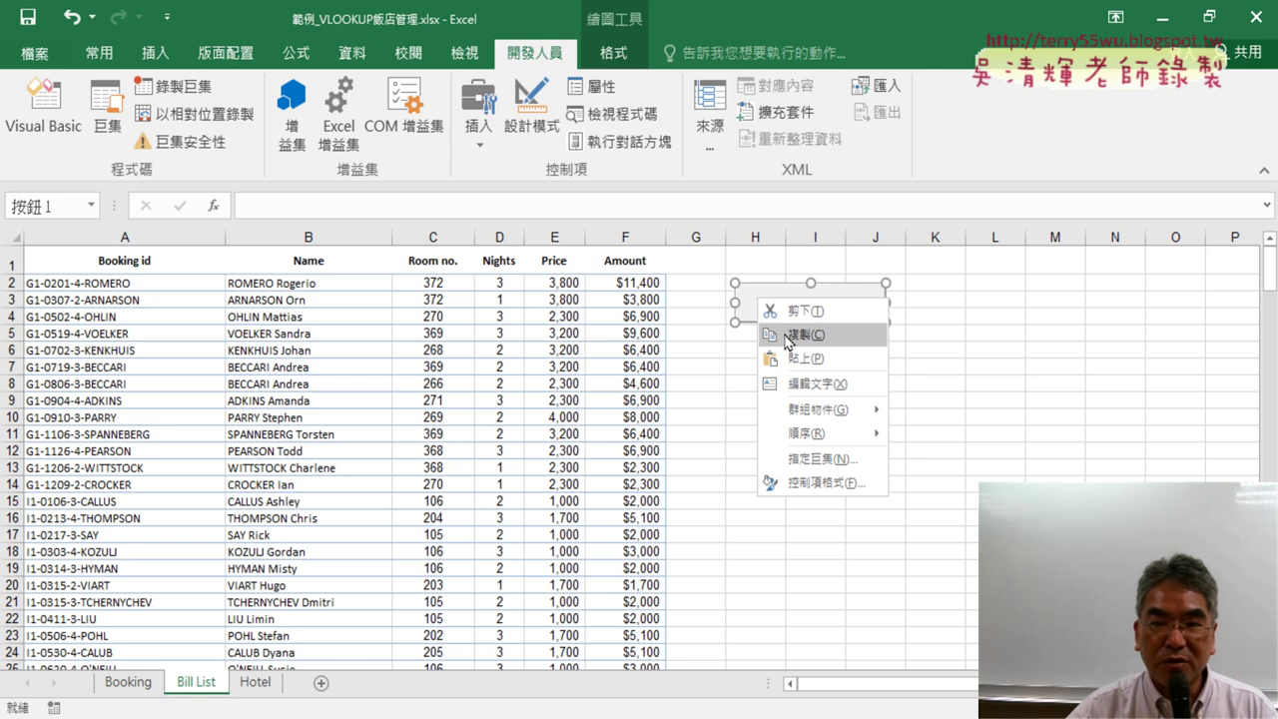
pyautogui.click(772, 334)
pyautogui.click(747, 334)
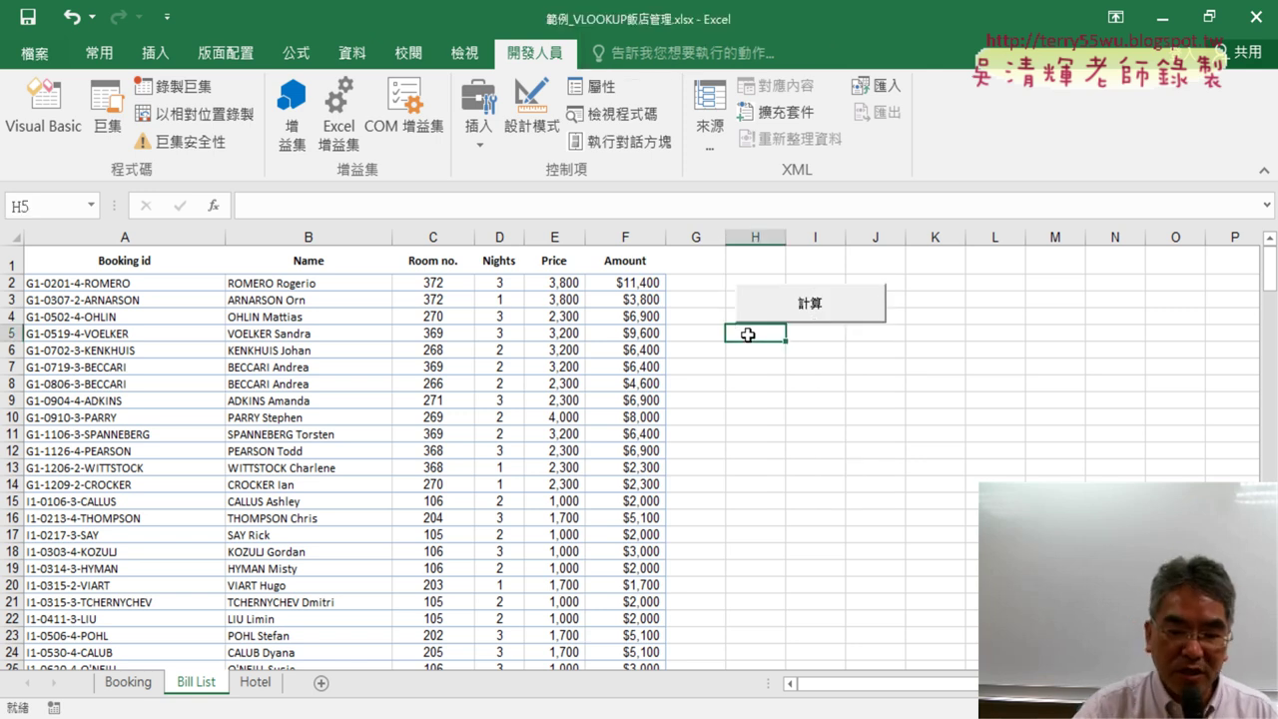
pyautogui.hotkey('ctrl', 'v')
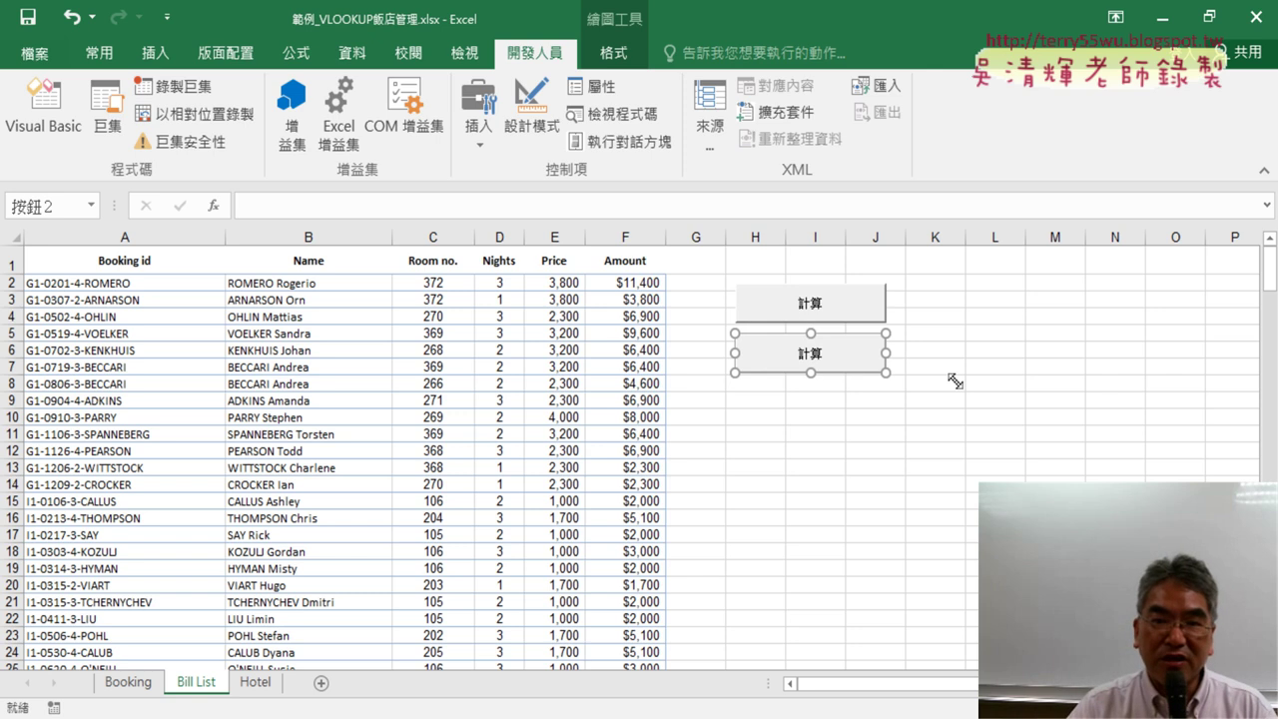
pyautogui.click(479, 125)
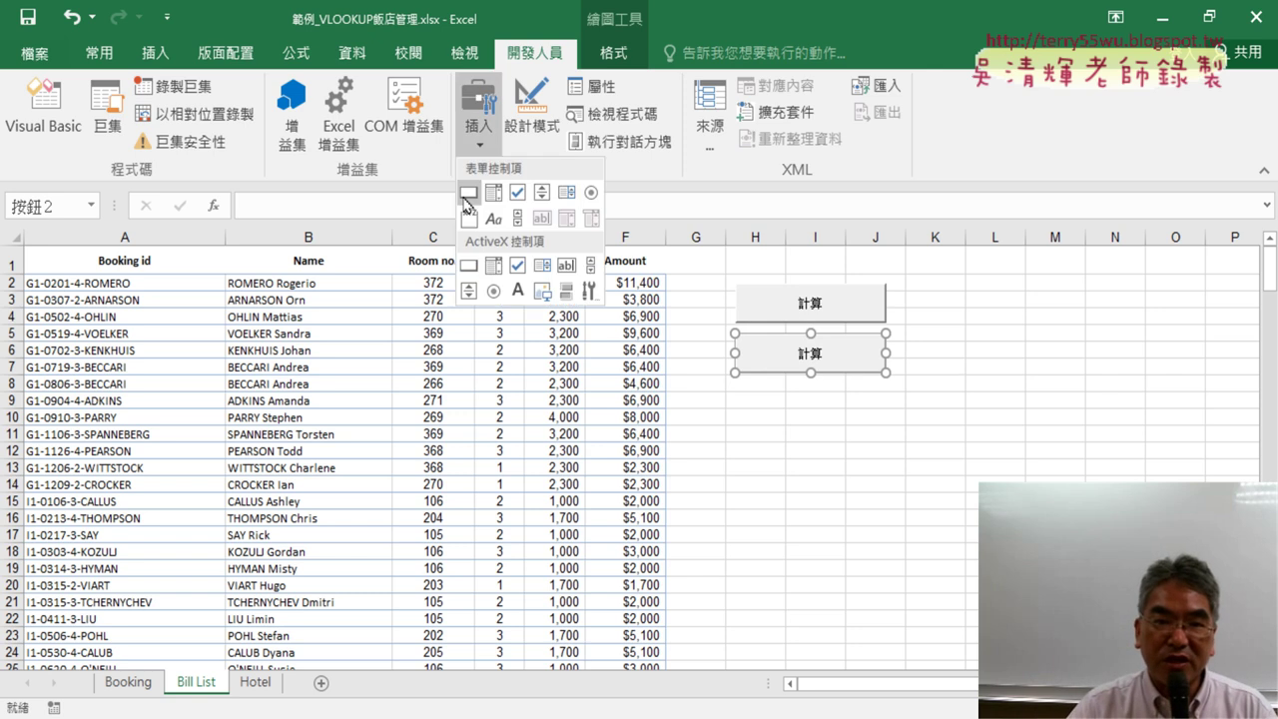
pyautogui.click(1035, 402)
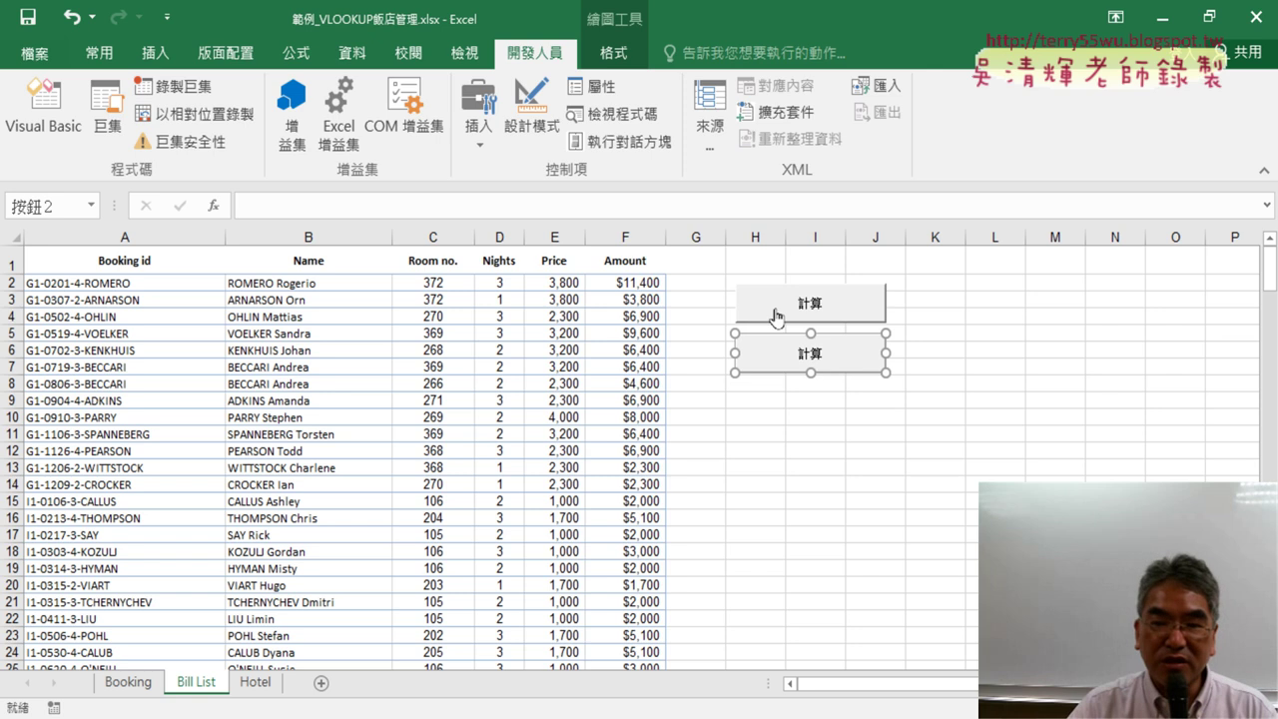
# Assign the 清除 macro to the second button via 指定巨集
pyautogui.click(895, 414)
pyautogui.rightClick(835, 368)
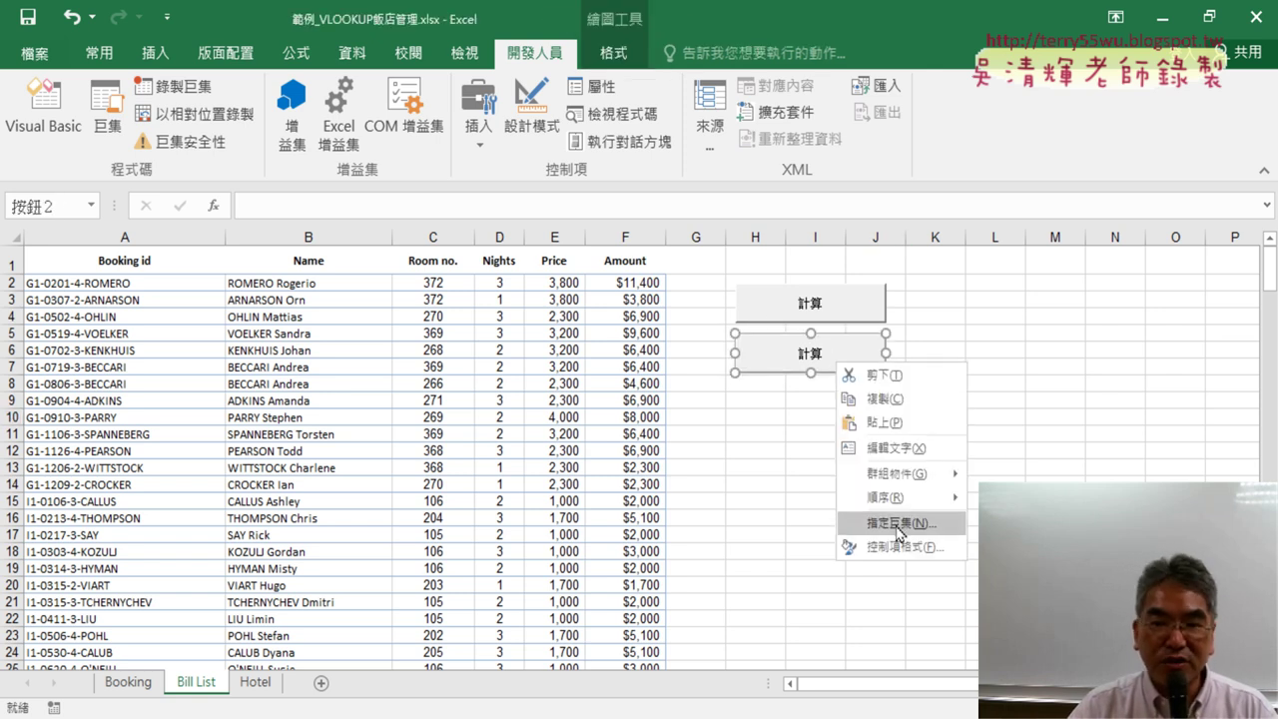
pyautogui.click(899, 523)
pyautogui.click(758, 395)
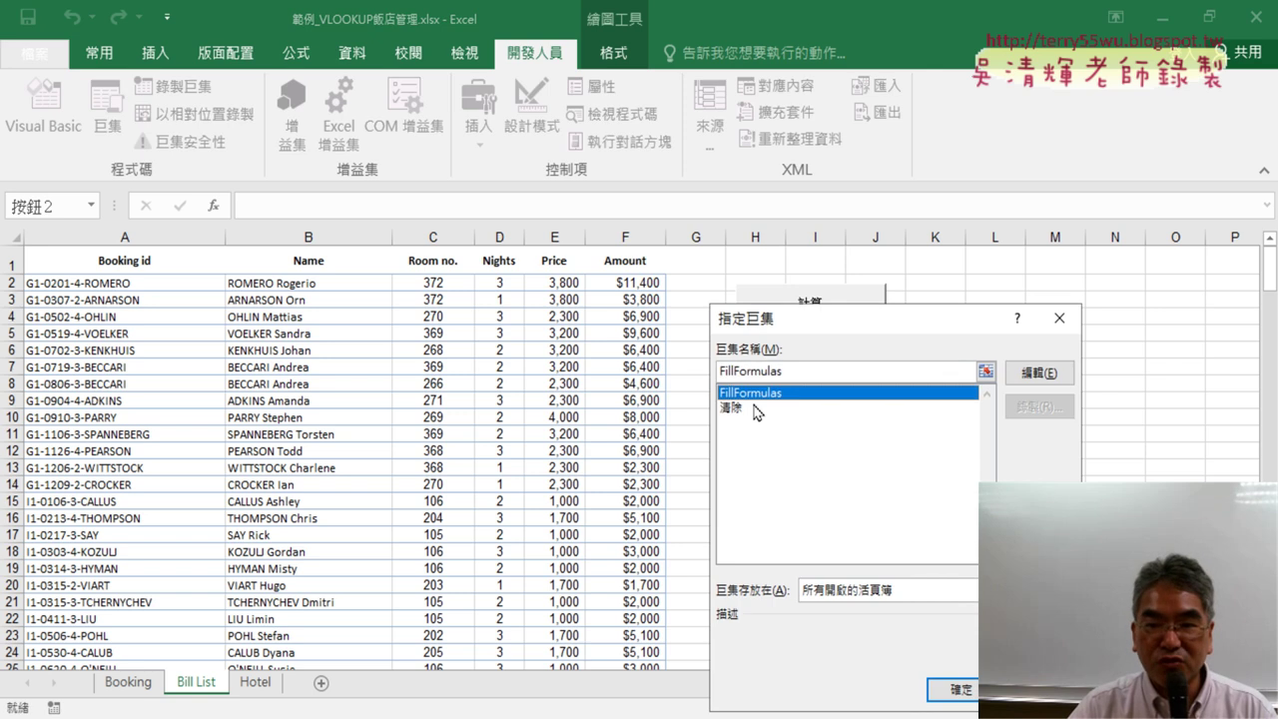
pyautogui.click(759, 408)
pyautogui.doubleClick(739, 371)
pyautogui.rightClick(739, 371)
pyautogui.click(789, 415)
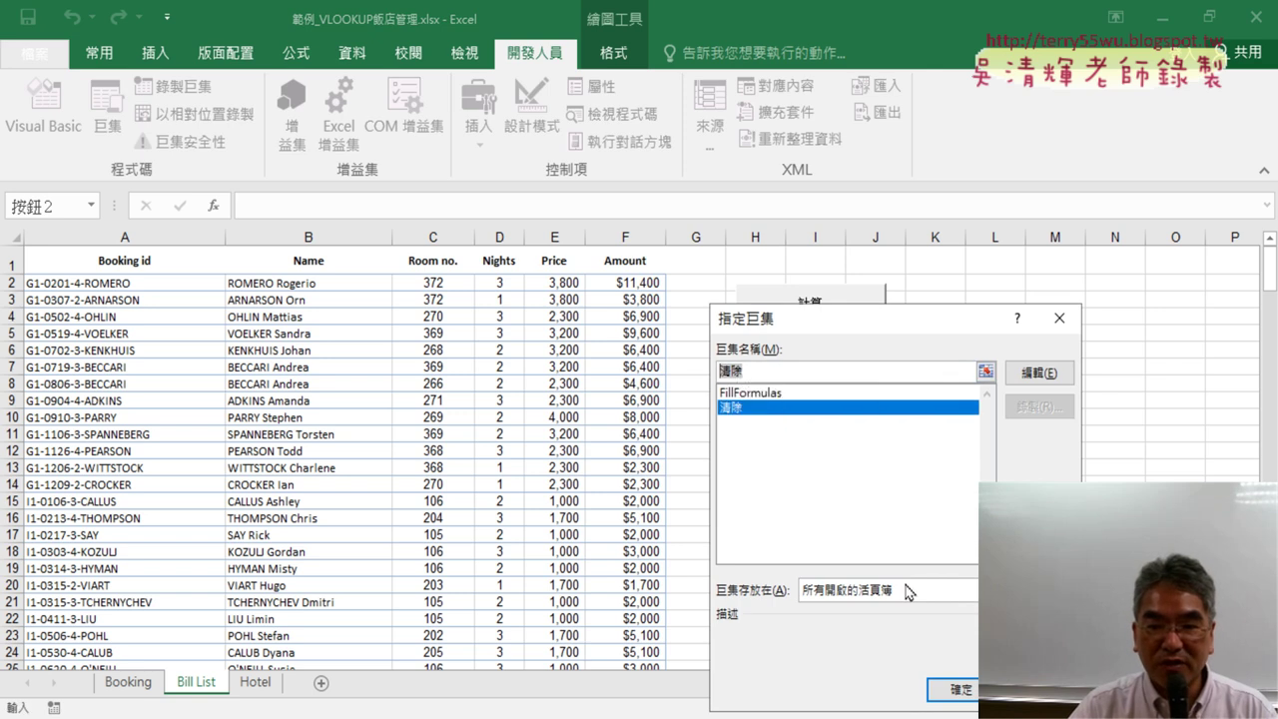
pyautogui.click(958, 689)
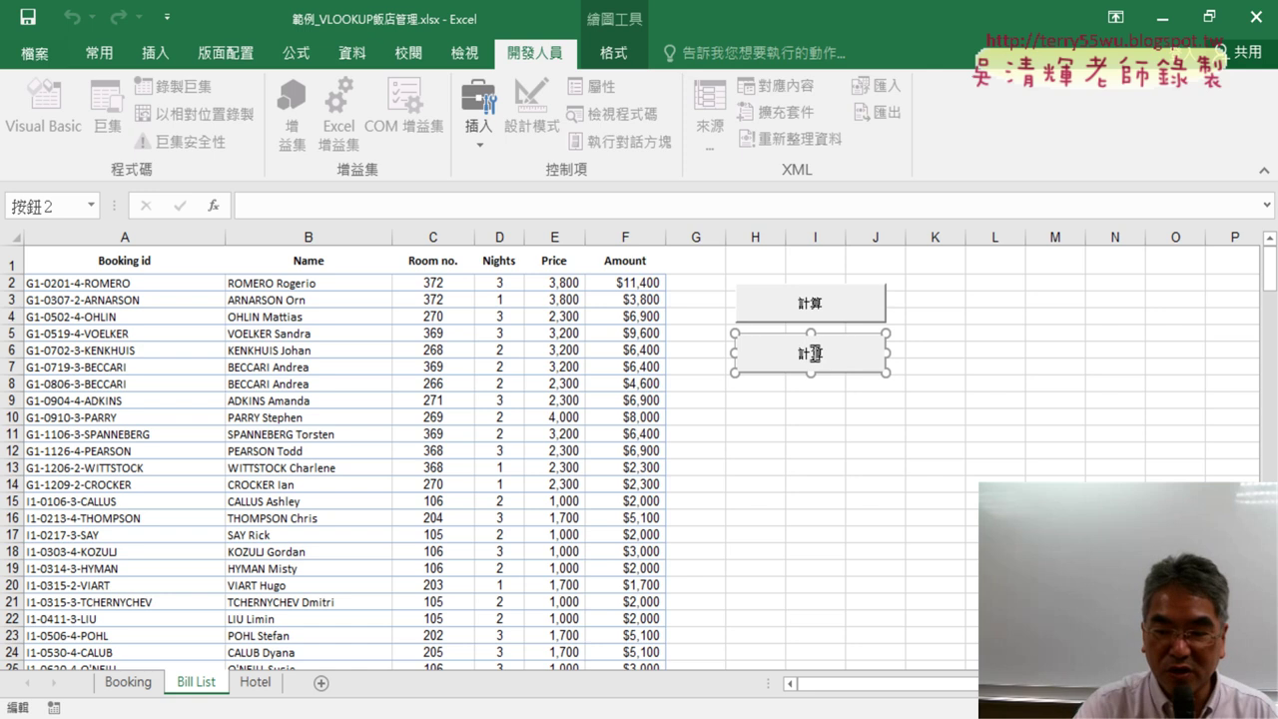
# Change the second button's caption to 清除 and click it to clear columns B–F
pyautogui.press('Delete')
pyautogui.press('Delete')
pyautogui.write('清除')
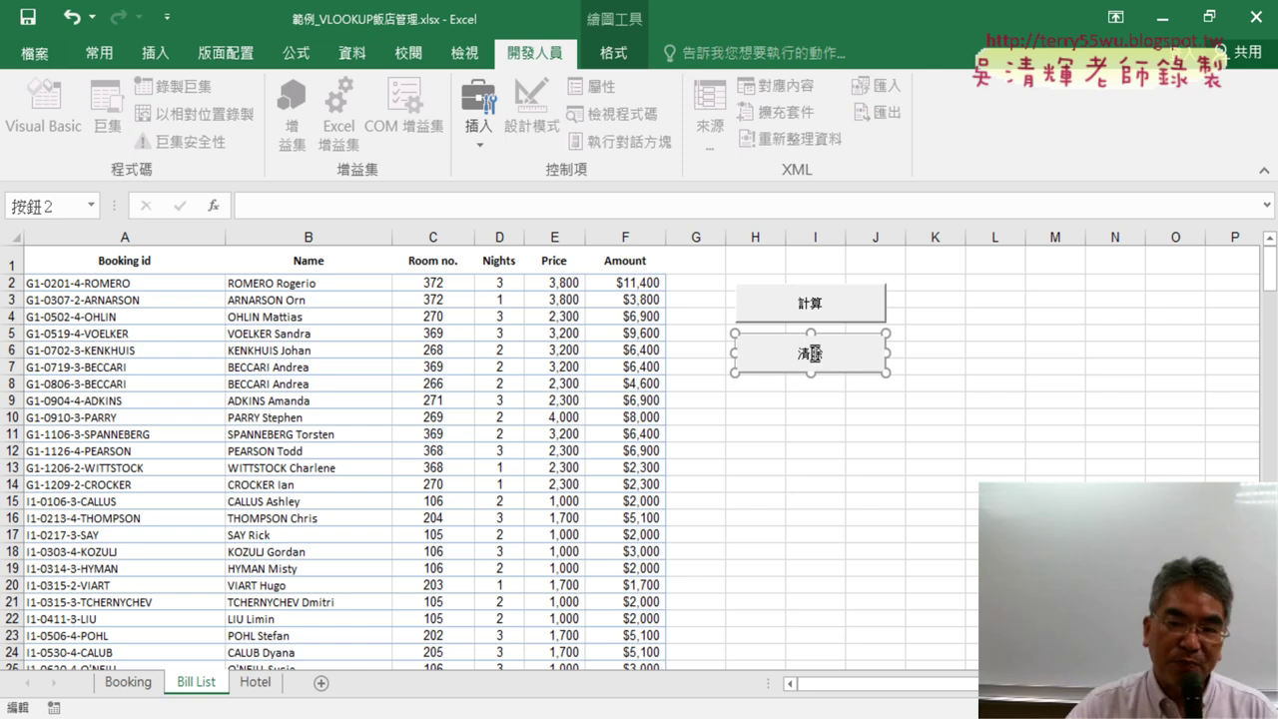
pyautogui.click(864, 467)
pyautogui.click(844, 366)
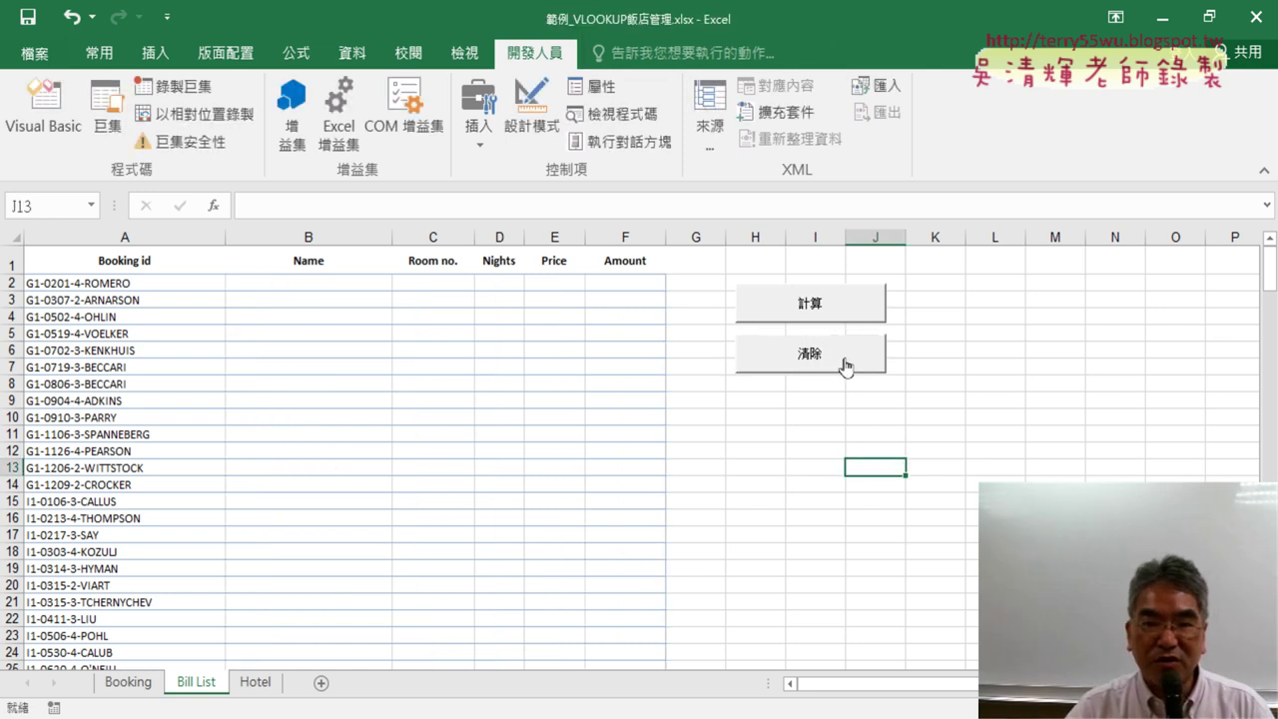
# Test the 計算 and 清除 buttons, refill columns B–F with 計算, and reopen the VBA editor
pyautogui.click(842, 299)
pyautogui.click(838, 364)
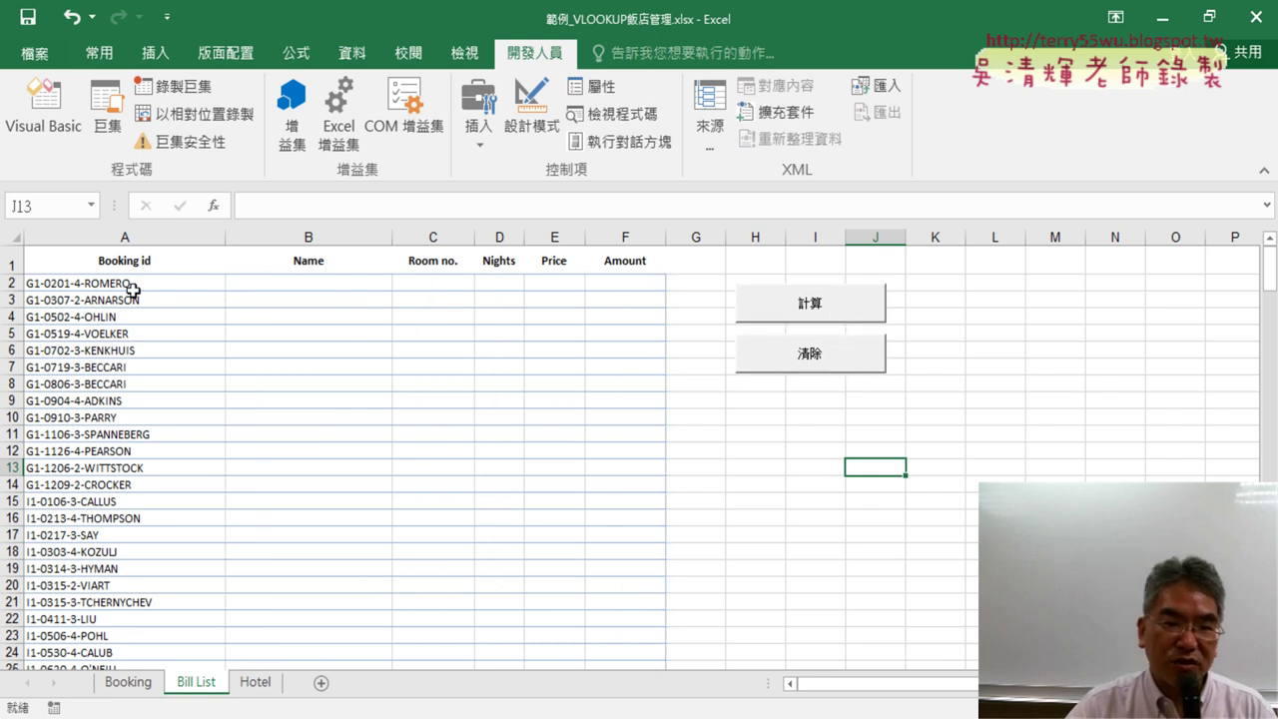
pyautogui.moveTo(126, 284); pyautogui.dragTo(114, 594)
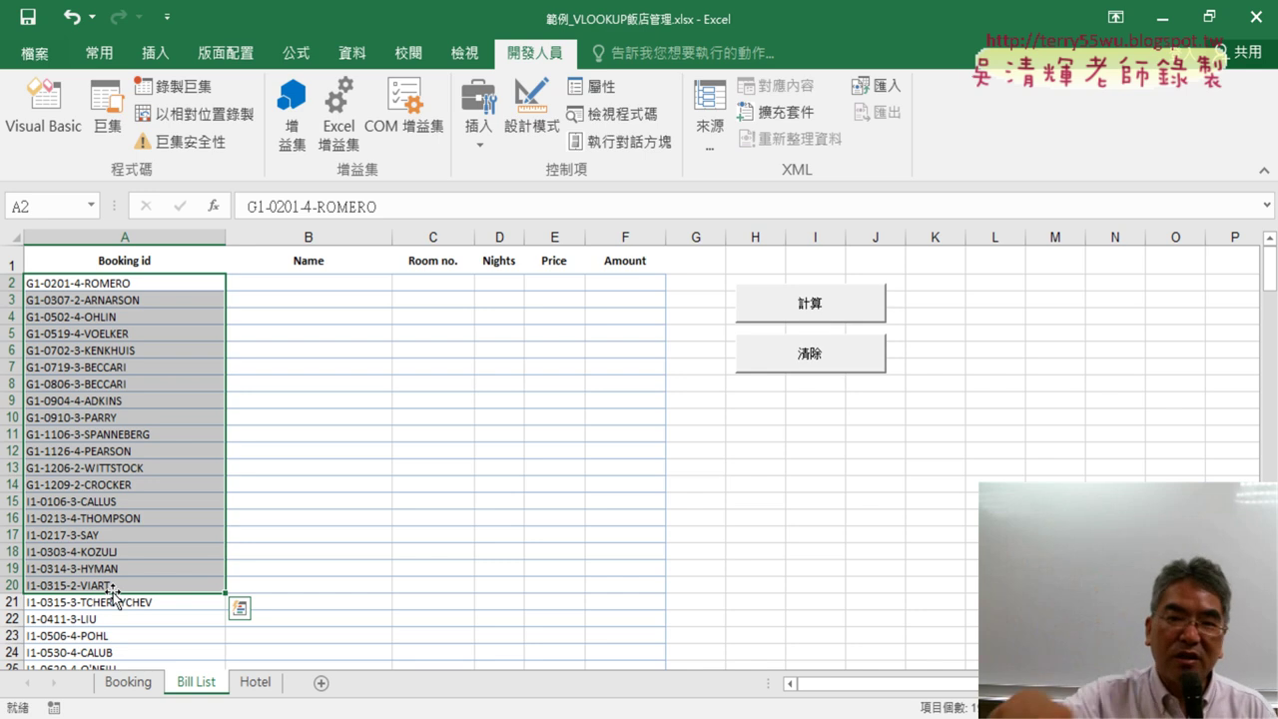
pyautogui.click(875, 484)
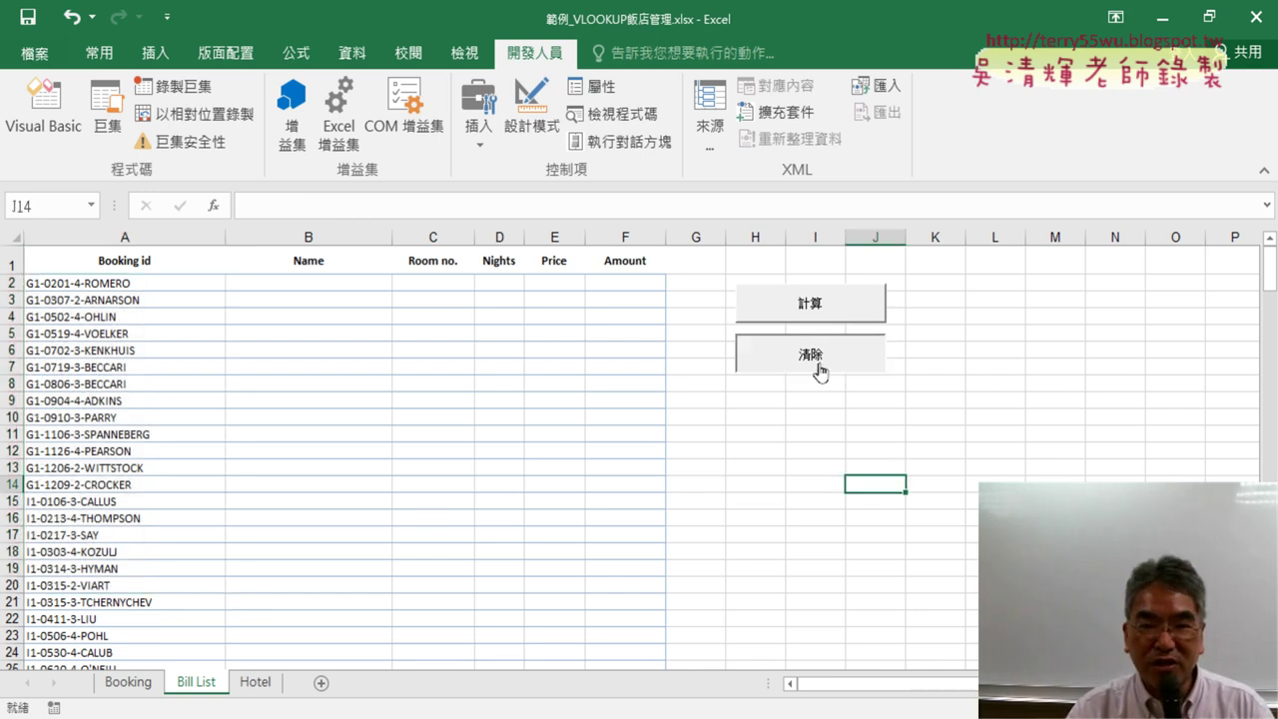
pyautogui.click(847, 310)
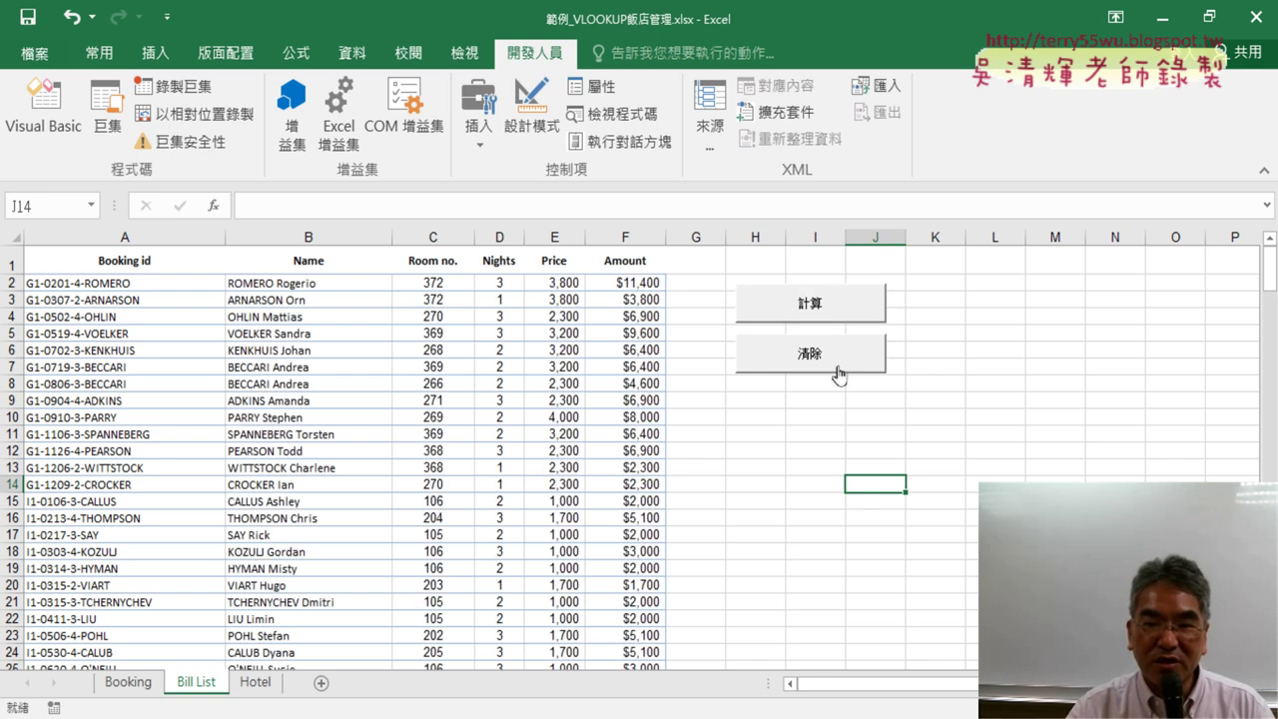
pyautogui.click(43, 110)
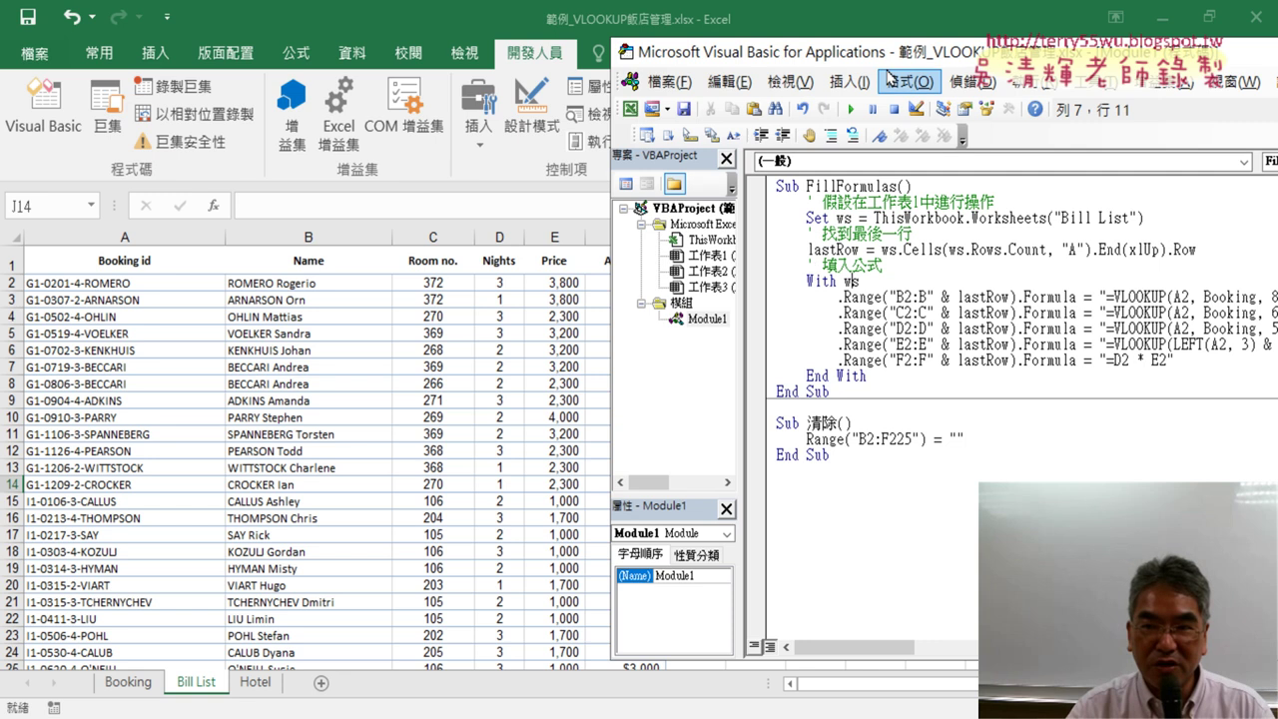
# In Sub 清除, replace the fixed row 225 with " & lastRow" copied from FillFormulas
pyautogui.moveTo(888, 64); pyautogui.dragTo(602, 57)
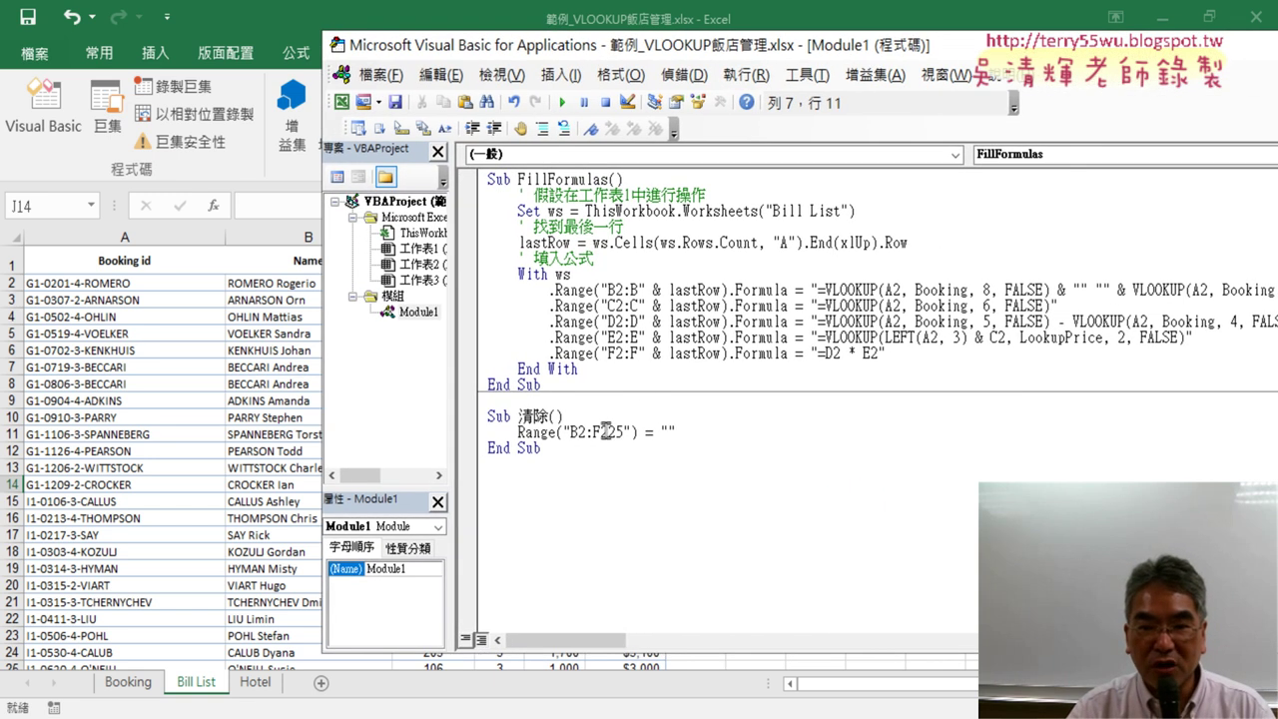
pyautogui.moveTo(606, 431); pyautogui.dragTo(617, 431)
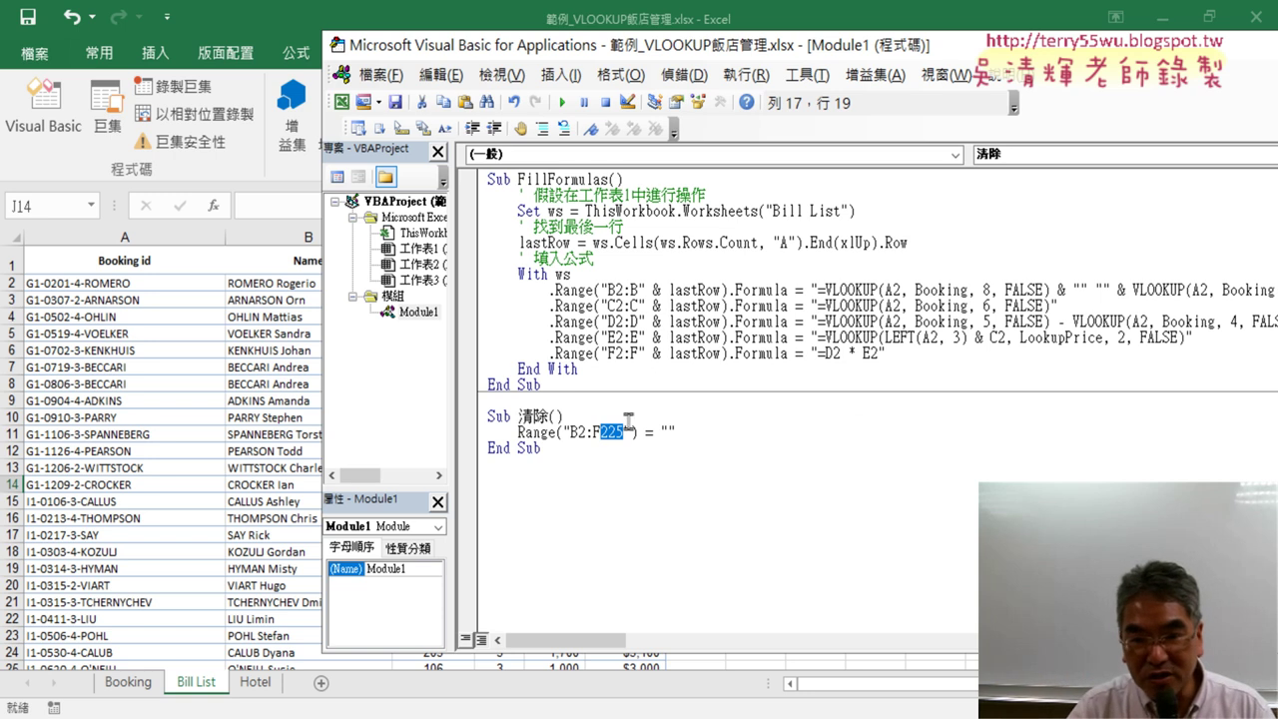
pyautogui.moveTo(645, 354); pyautogui.dragTo(705, 354)
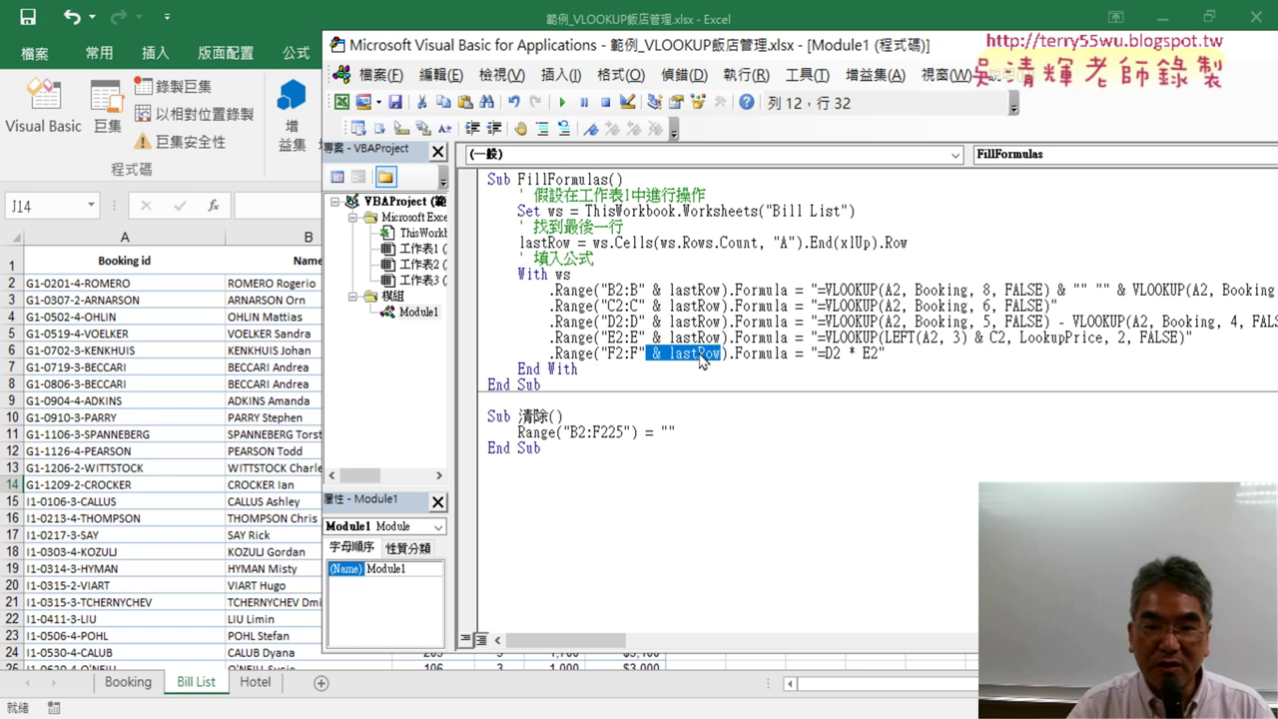
pyautogui.rightClick(720, 355)
pyautogui.click(736, 391)
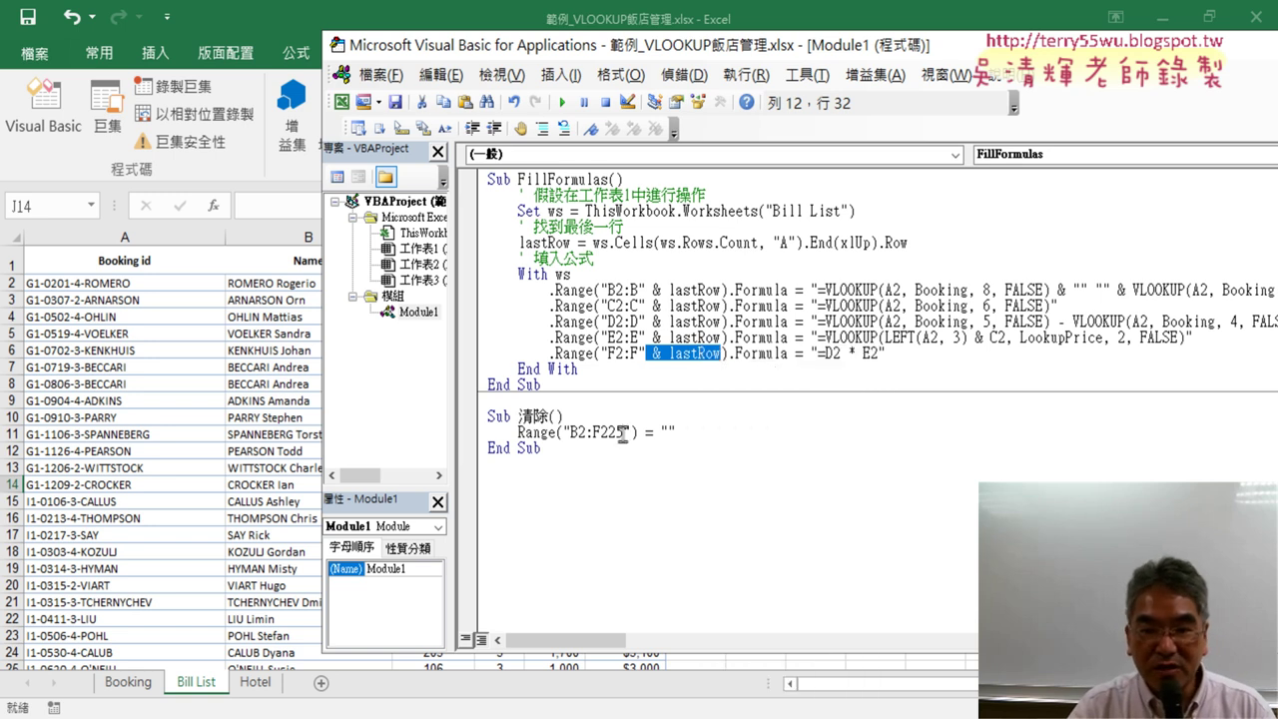
pyautogui.moveTo(623, 432); pyautogui.dragTo(615, 432)
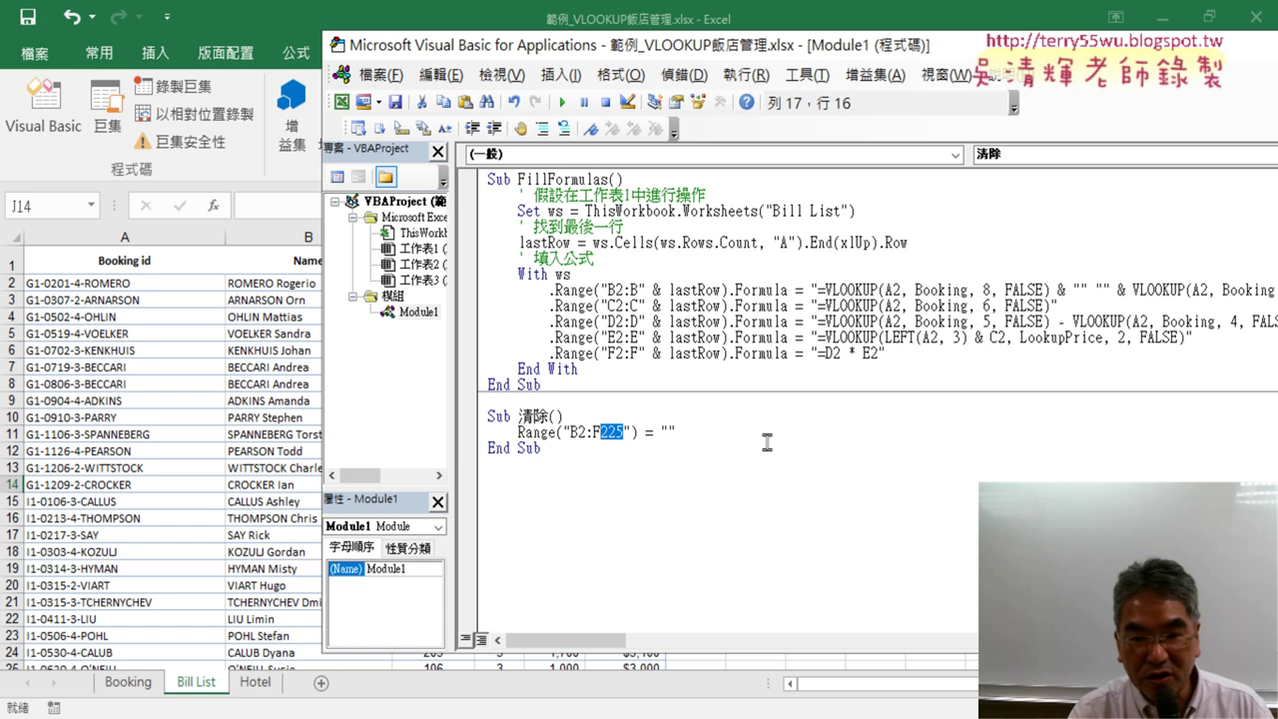
pyautogui.press('Delete')
pyautogui.hotkey('ctrl', 'v')
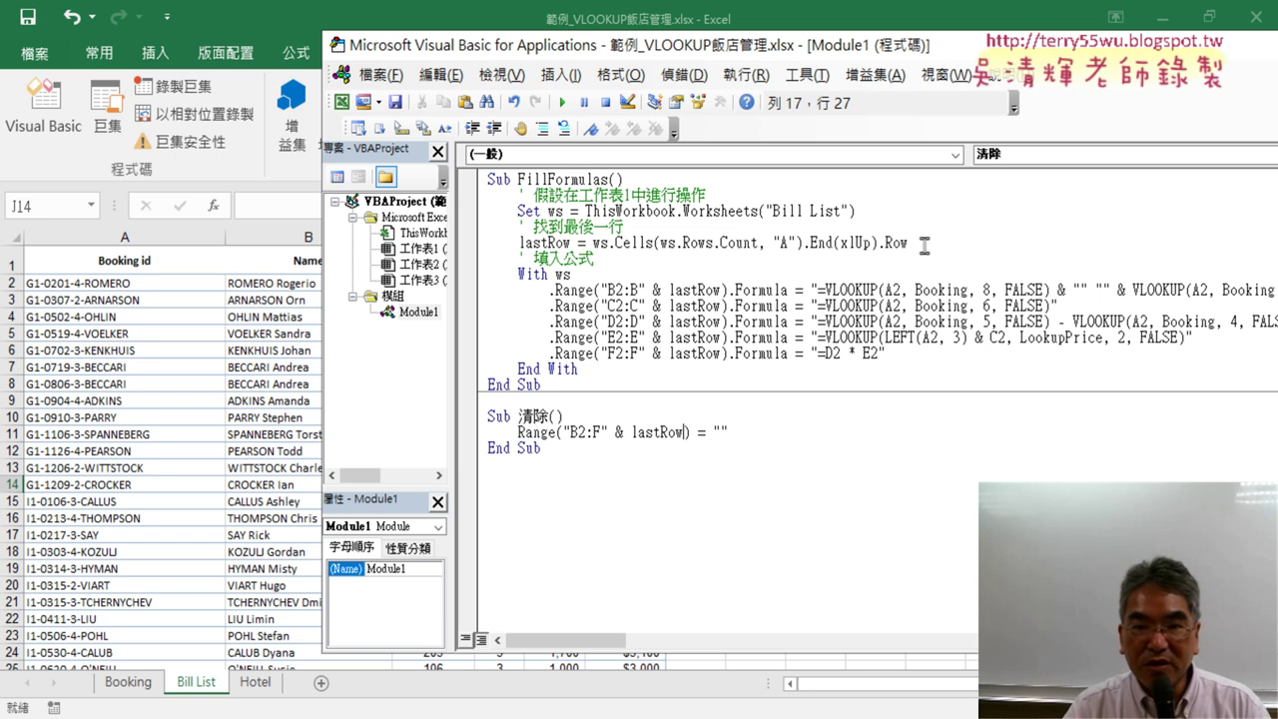
# Copy the lastRow = Cells(...).End(xlUp).Row line into the top of Sub 清除
pyautogui.moveTo(919, 241); pyautogui.dragTo(534, 242)
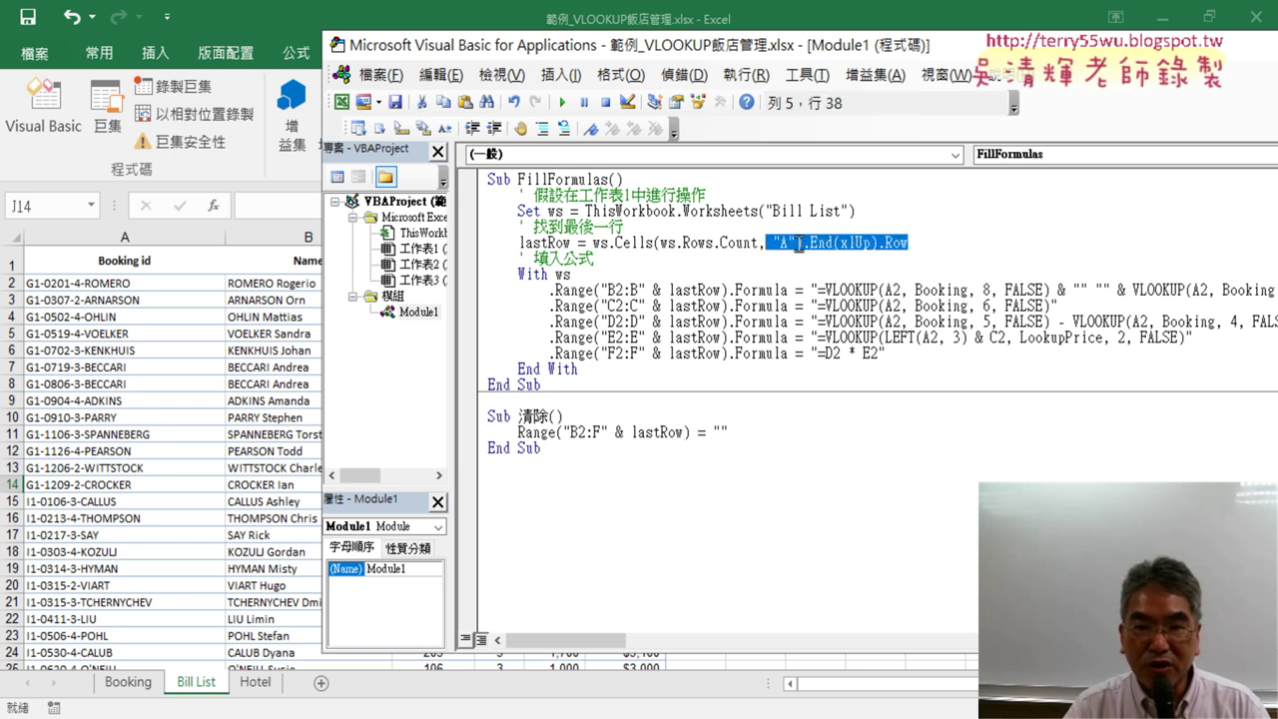
pyautogui.rightClick(551, 247)
pyautogui.click(597, 287)
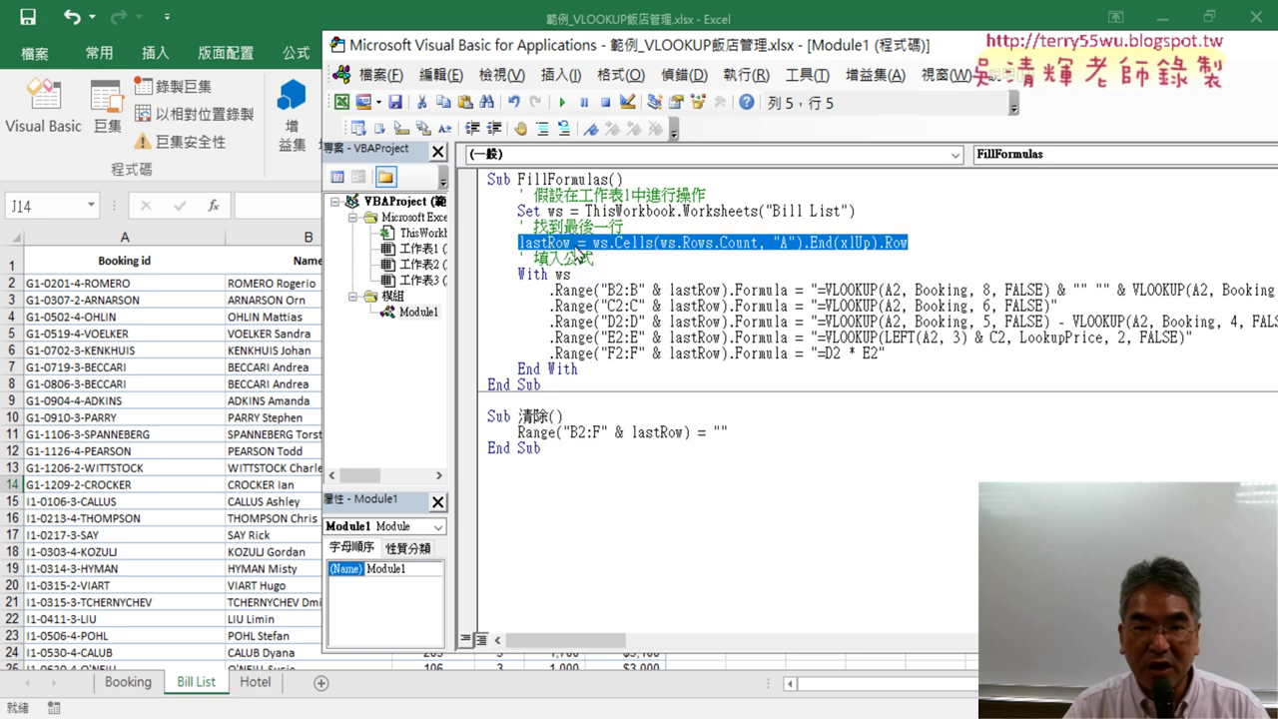
pyautogui.click(574, 417)
pyautogui.press('Return')
pyautogui.press('Tab')
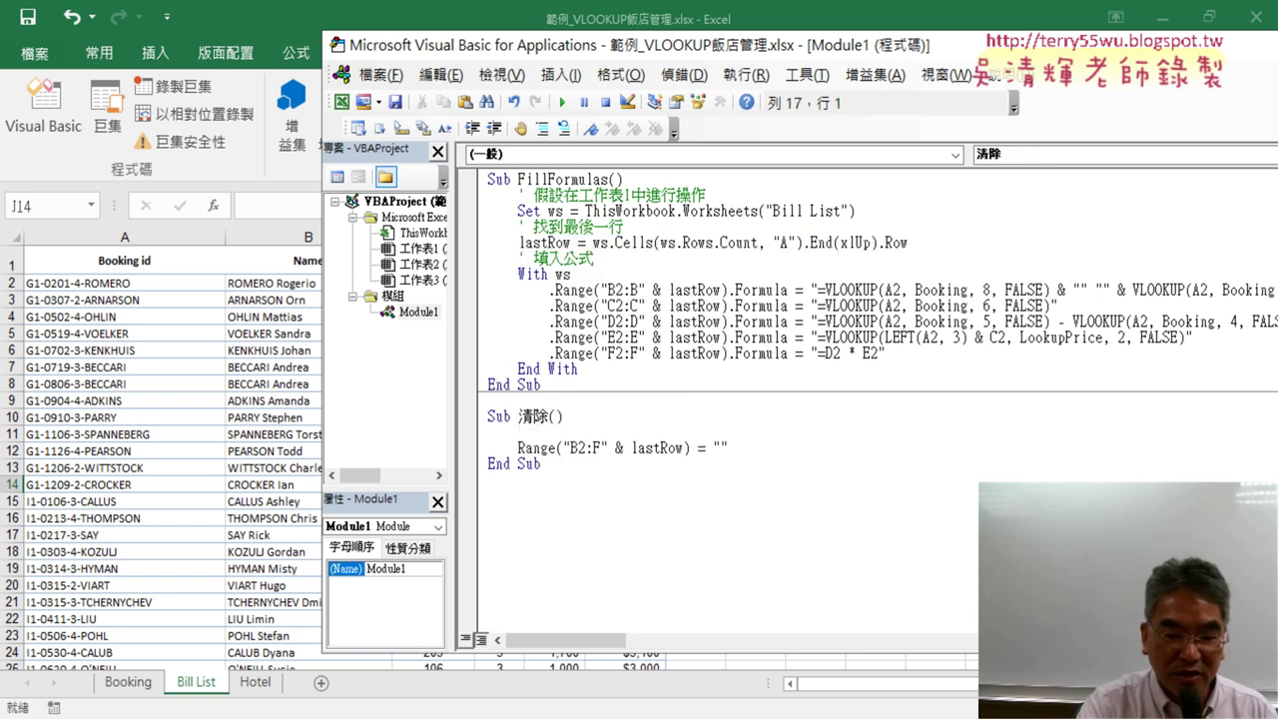
pyautogui.hotkey('ctrl', 'v')
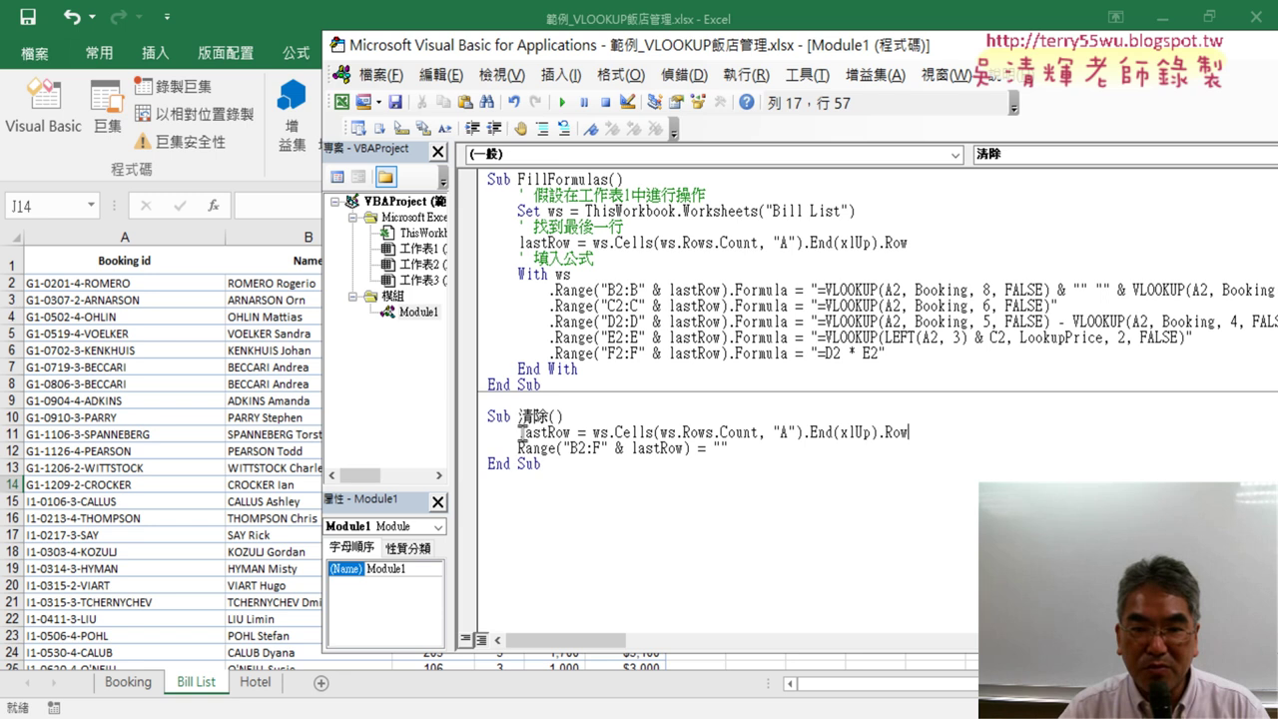
# Remove the ws. prefix before Cells in the new lastRow line
pyautogui.moveTo(518, 433); pyautogui.dragTo(572, 432)
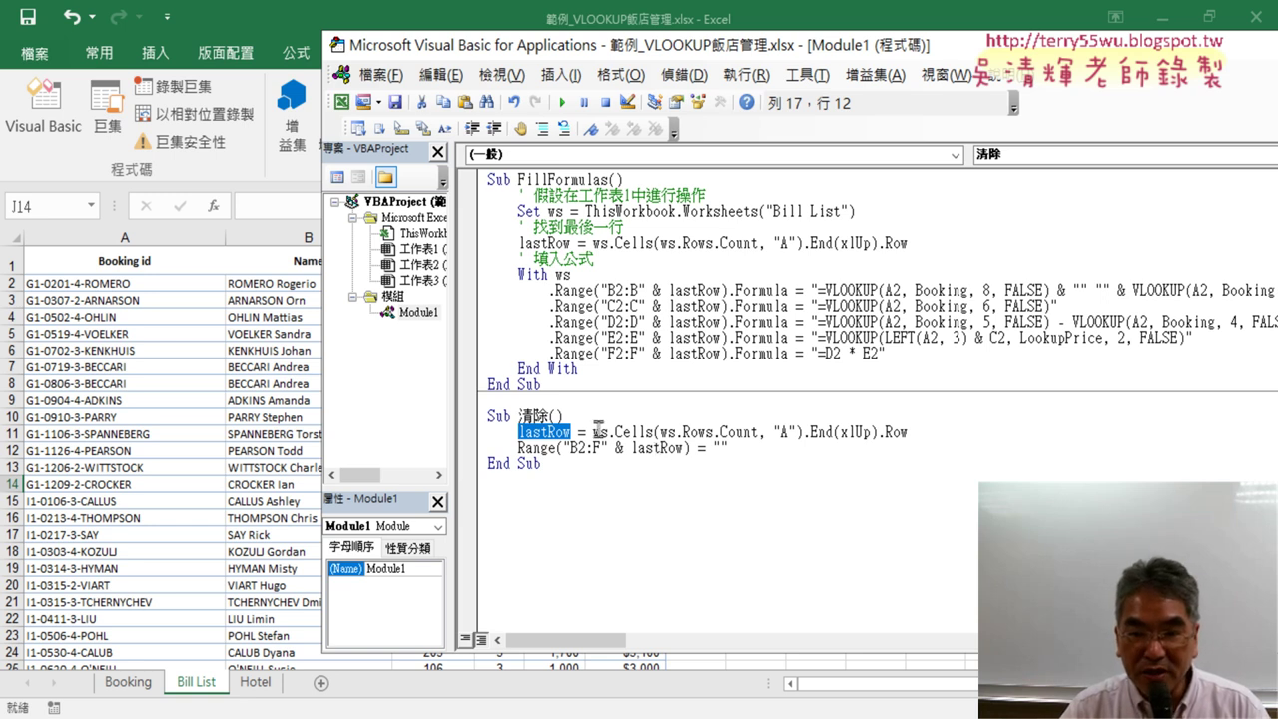
pyautogui.moveTo(595, 432); pyautogui.dragTo(608, 432)
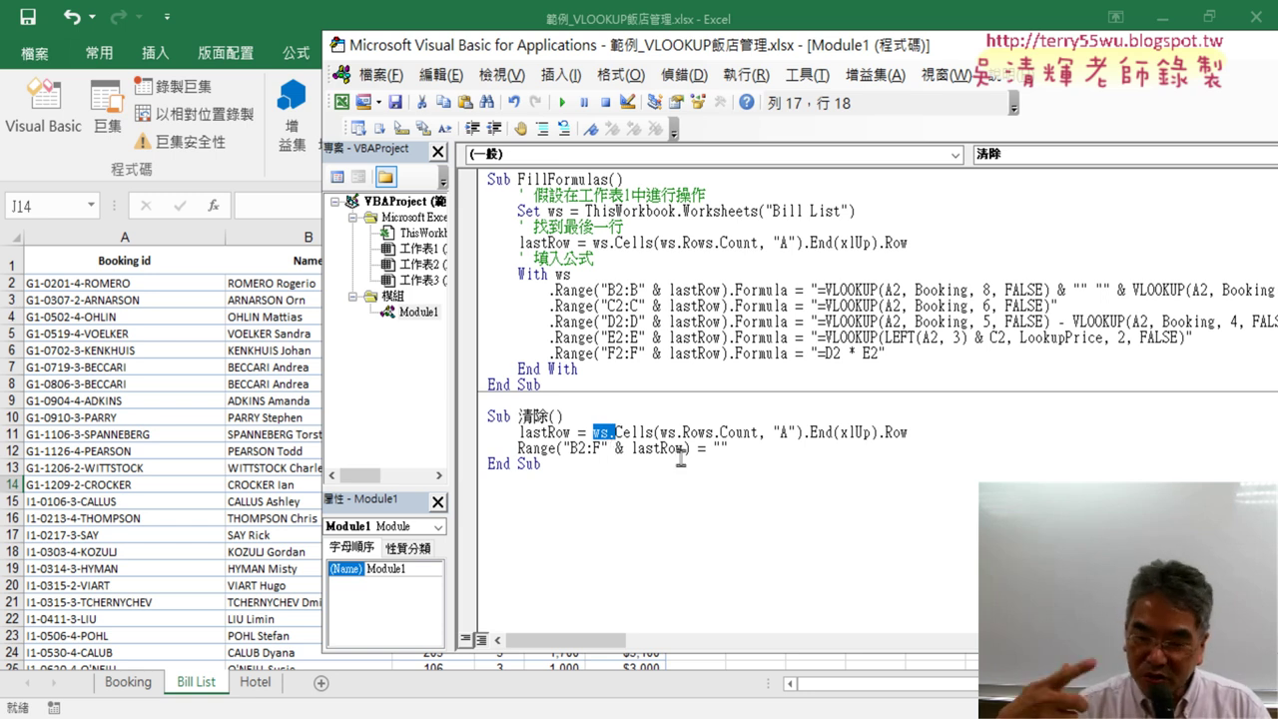
pyautogui.press('Delete')
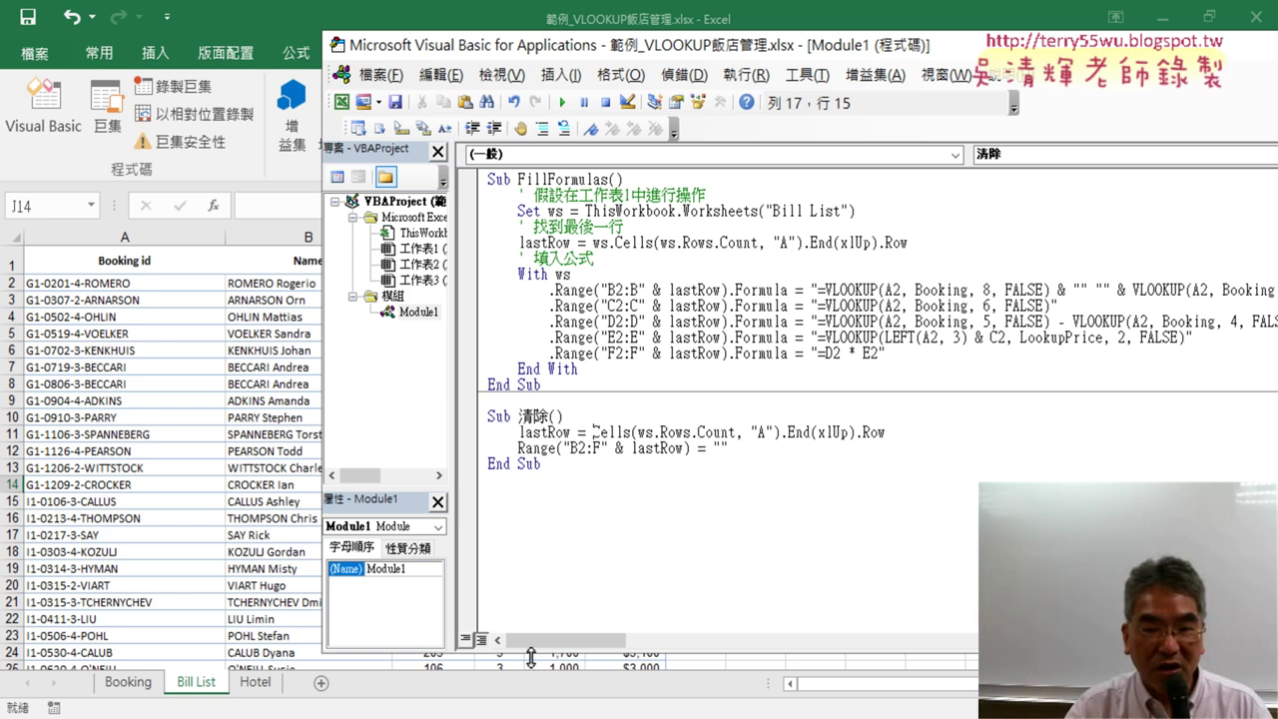
pyautogui.click(778, 459)
pyautogui.moveTo(848, 45); pyautogui.dragTo(1111, 51)
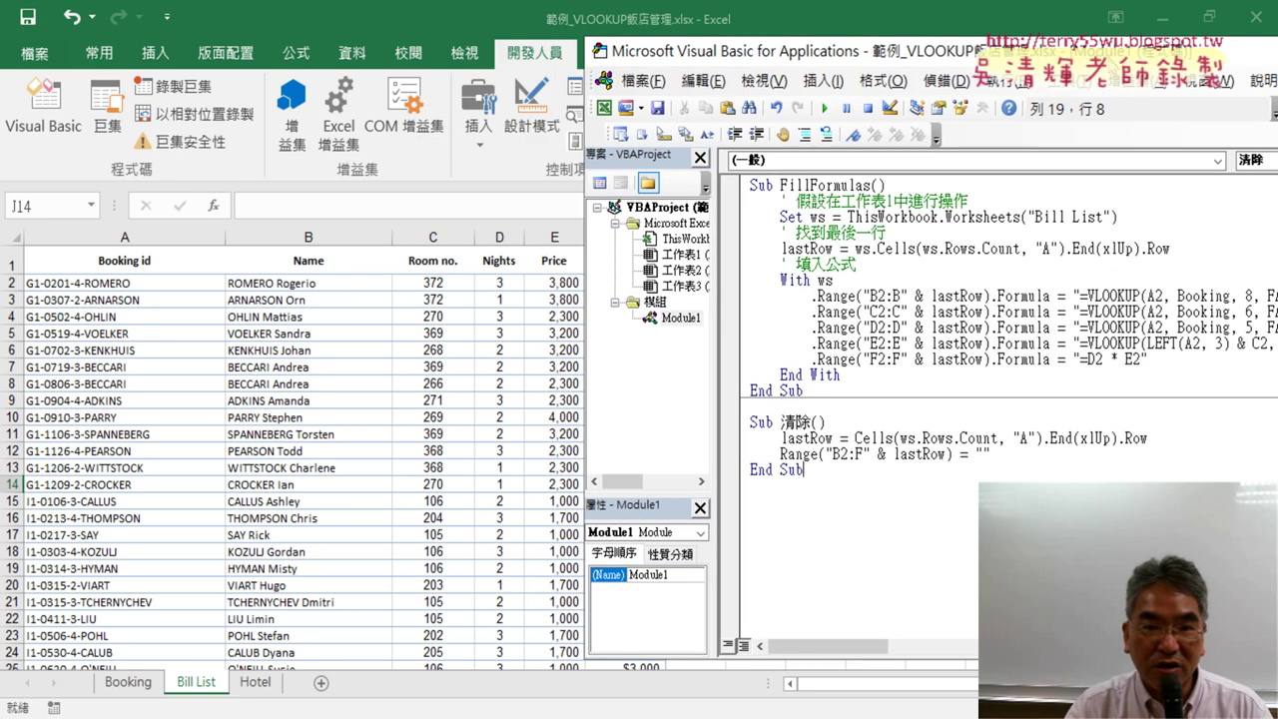
# Run 清除, debug the error, and delete the remaining ws. reference inside Cells
pyautogui.click(826, 110)
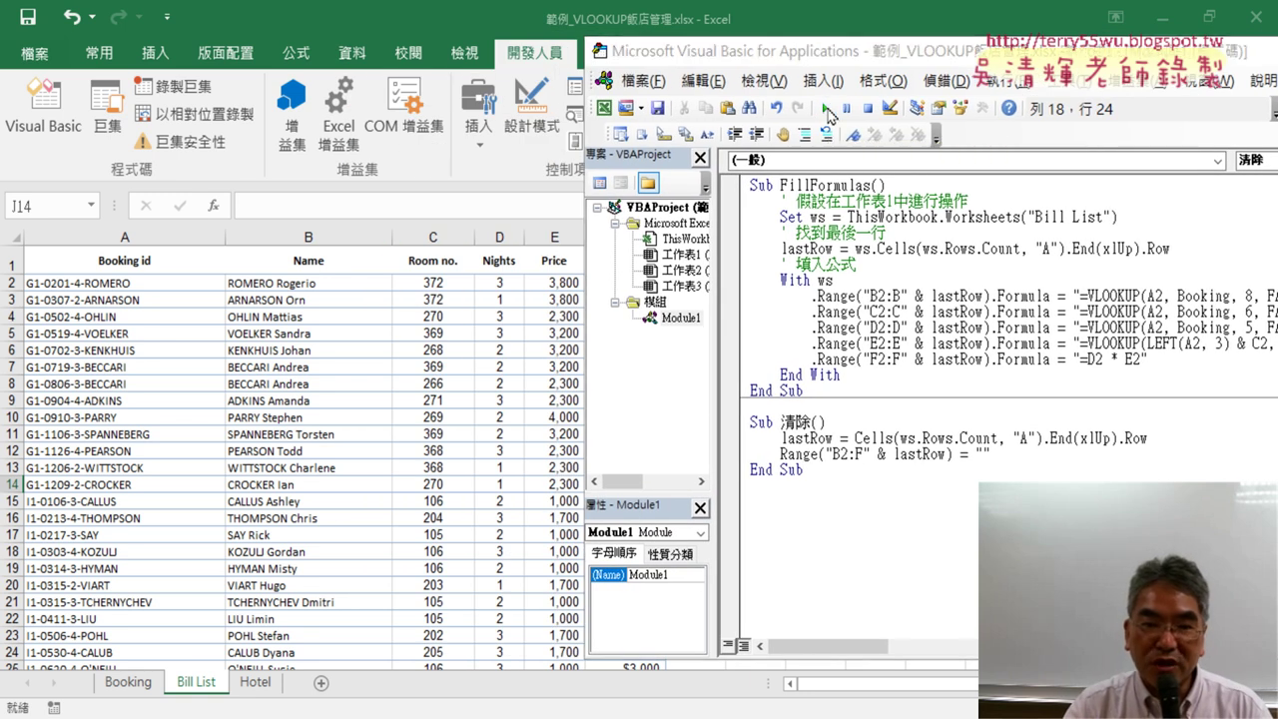
pyautogui.click(677, 341)
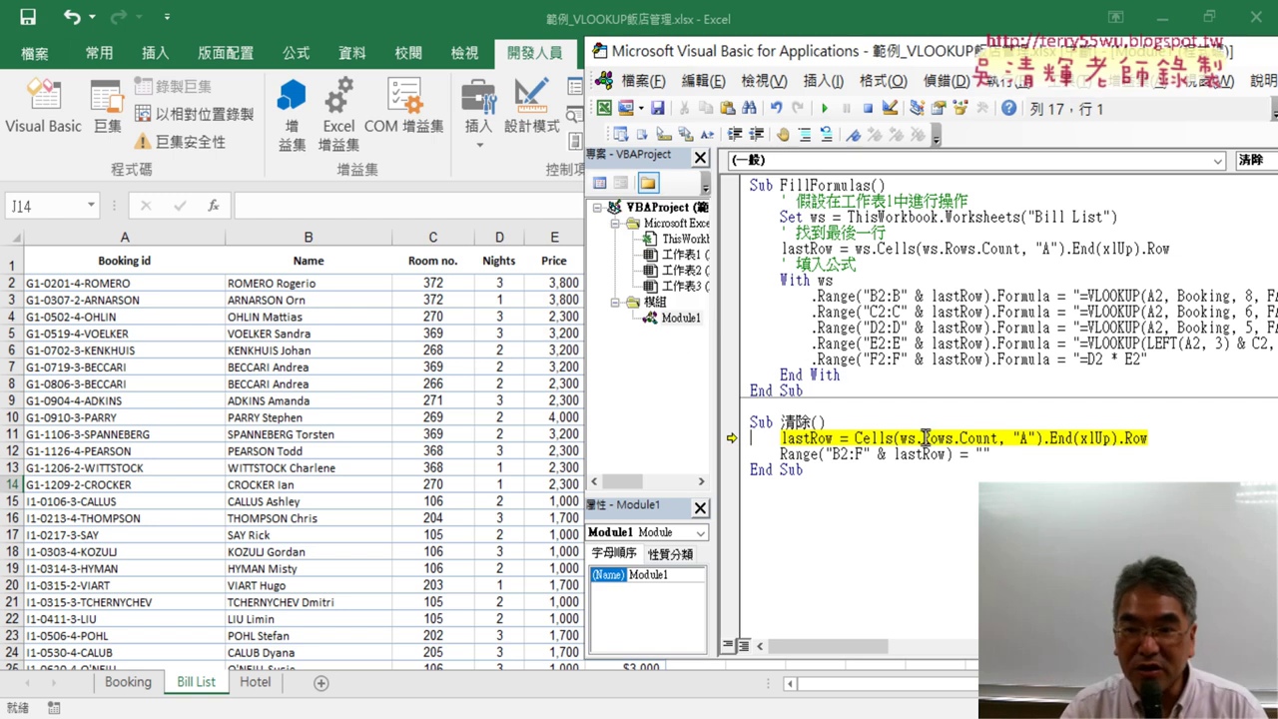
pyautogui.moveTo(920, 437); pyautogui.dragTo(902, 438)
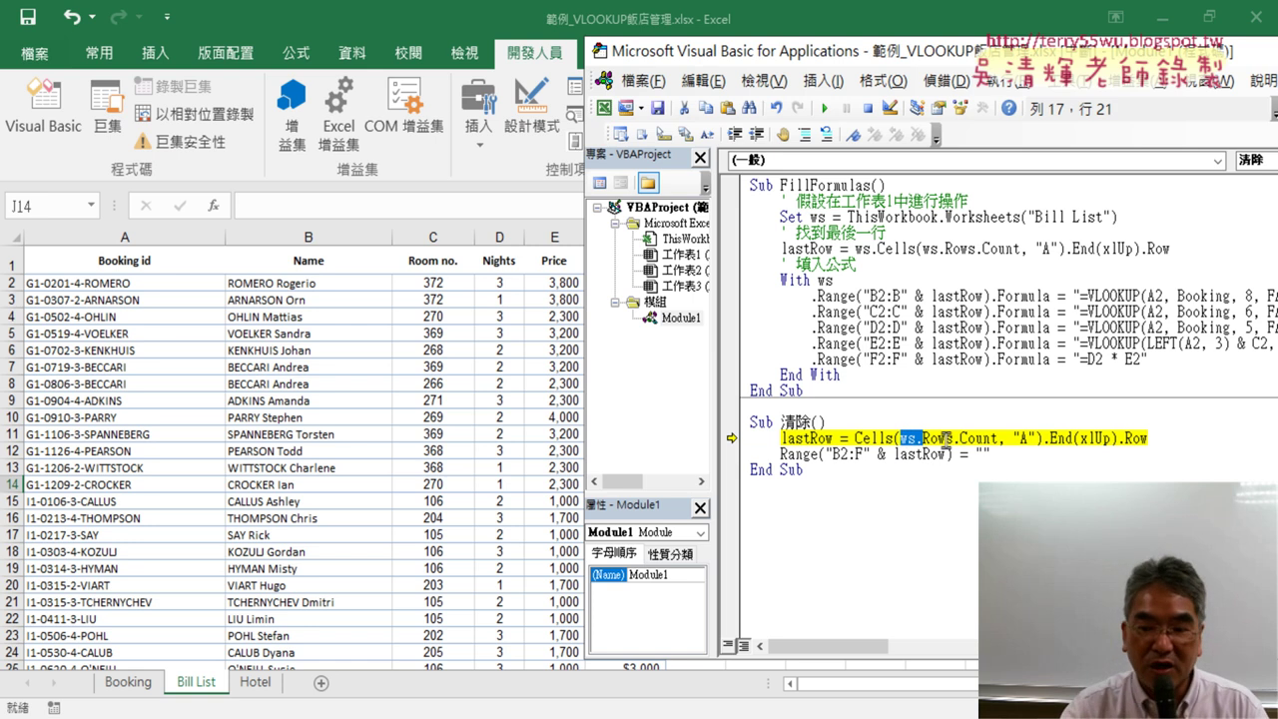
pyautogui.press('Delete')
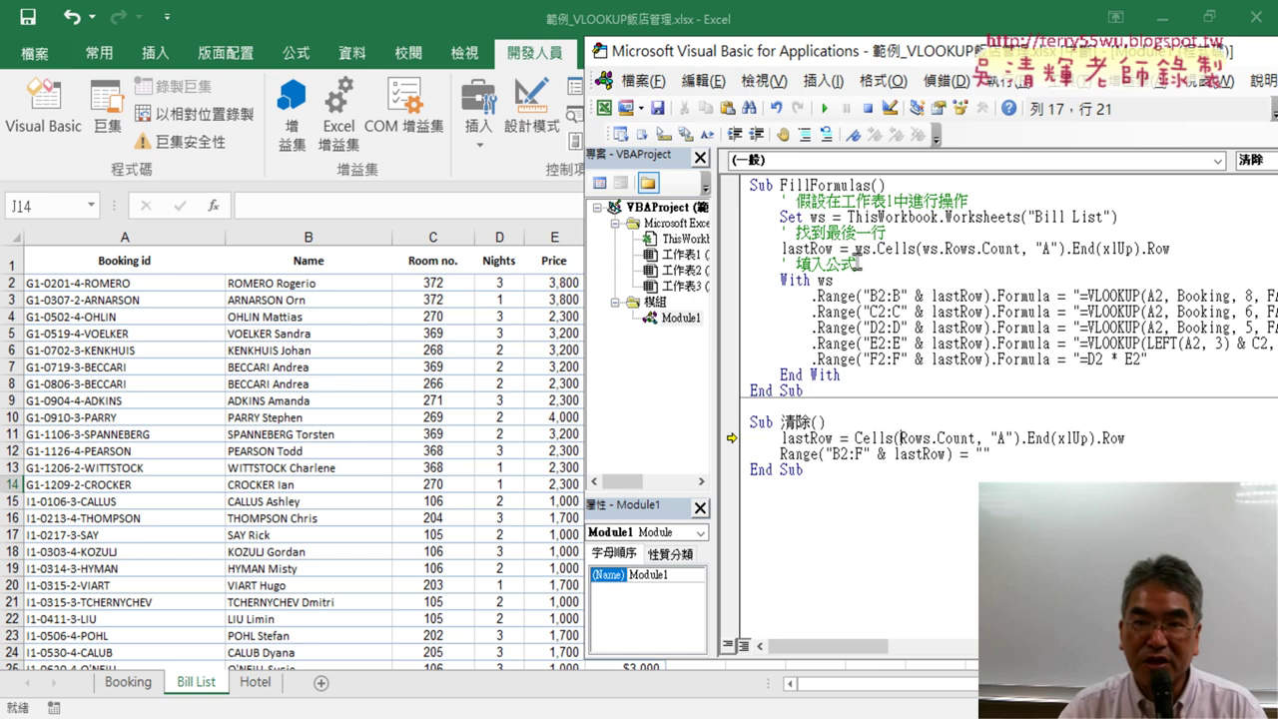
# Let 清除 finish, then run FillFormulas to refill the Bill List columns
pyautogui.click(825, 109)
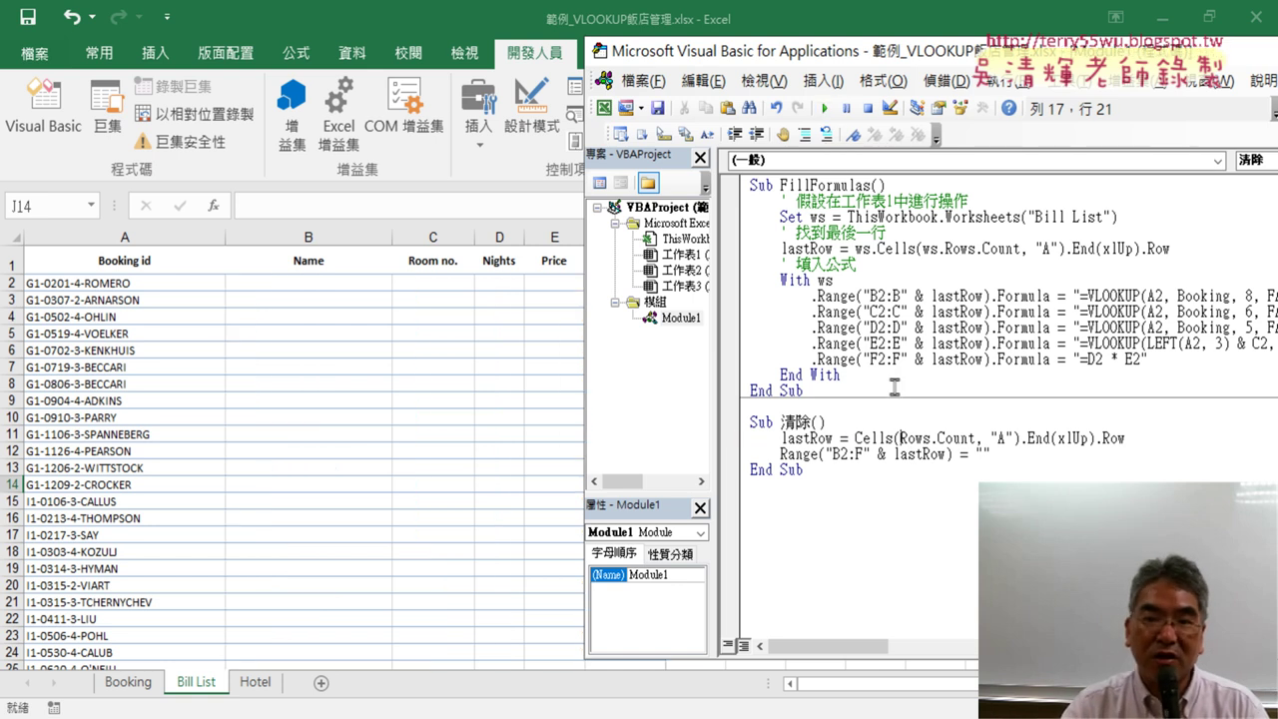
pyautogui.click(887, 311)
pyautogui.click(828, 109)
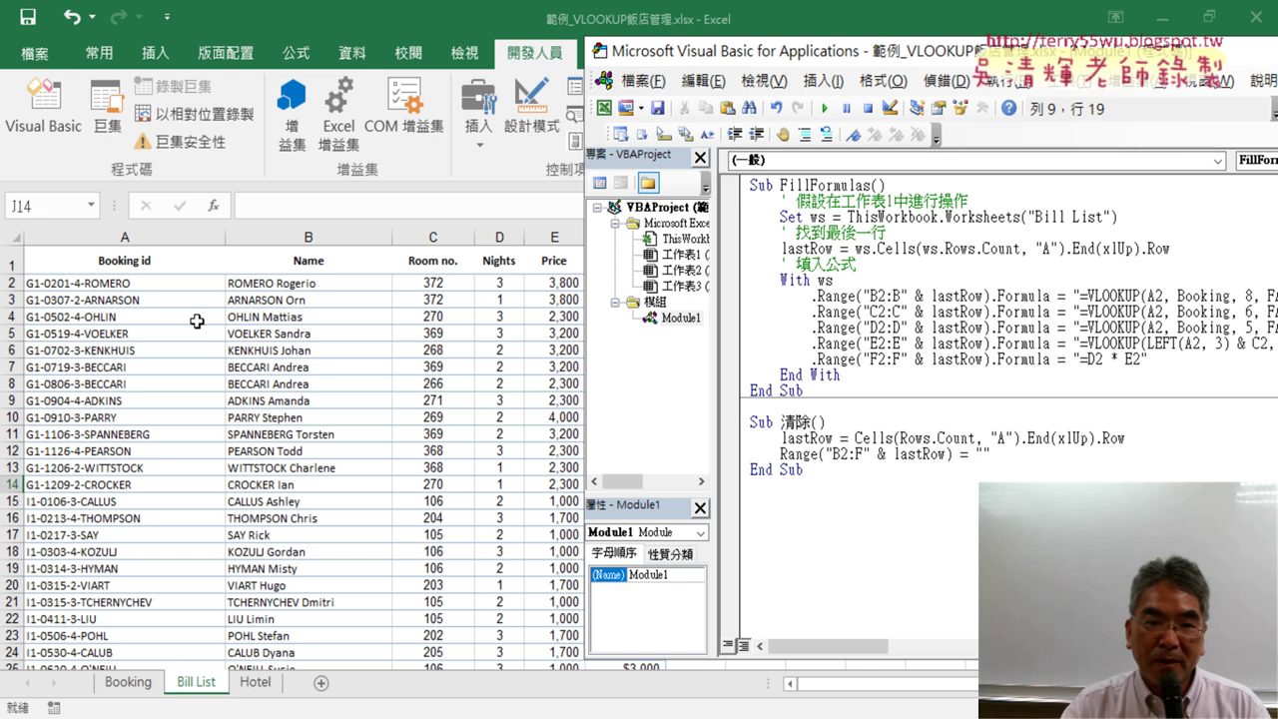
# Clear the booking ids below row 20, then restore them
pyautogui.click(107, 604)
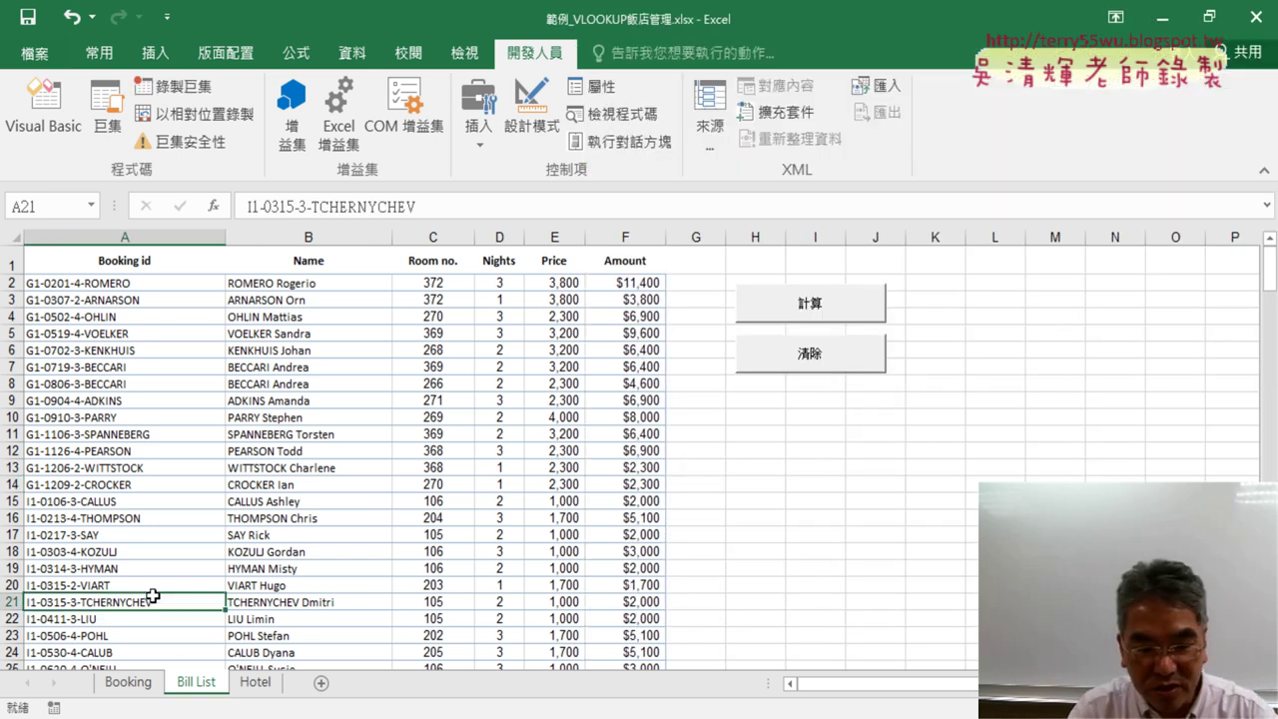
pyautogui.hotkey('ctrl', 'shift', 'Down')
pyautogui.press('Delete')
pyautogui.hotkey('ctrl', 'BackSpace')
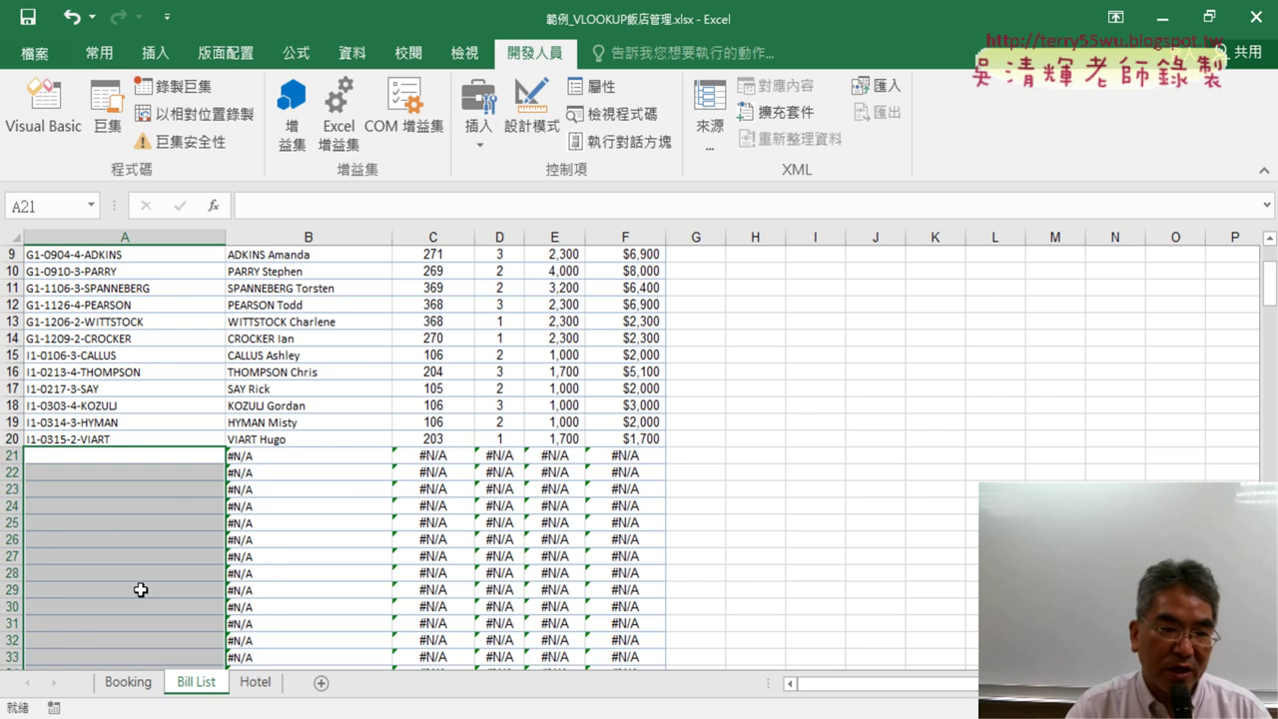
pyautogui.scroll(3, 138, 470)
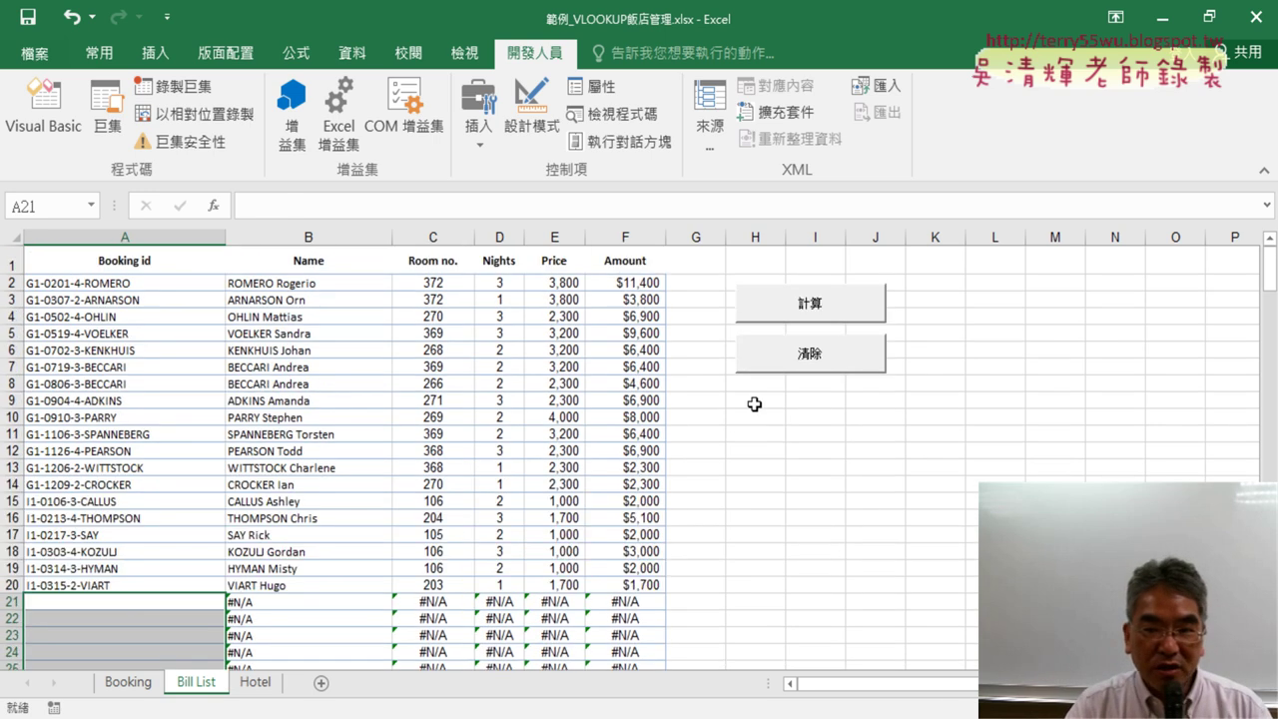
pyautogui.hotkey('ctrl', 'v')
# Erase ids from row 21 down, test 計算 then 清除, and select A2:A20
pyautogui.click(818, 361)
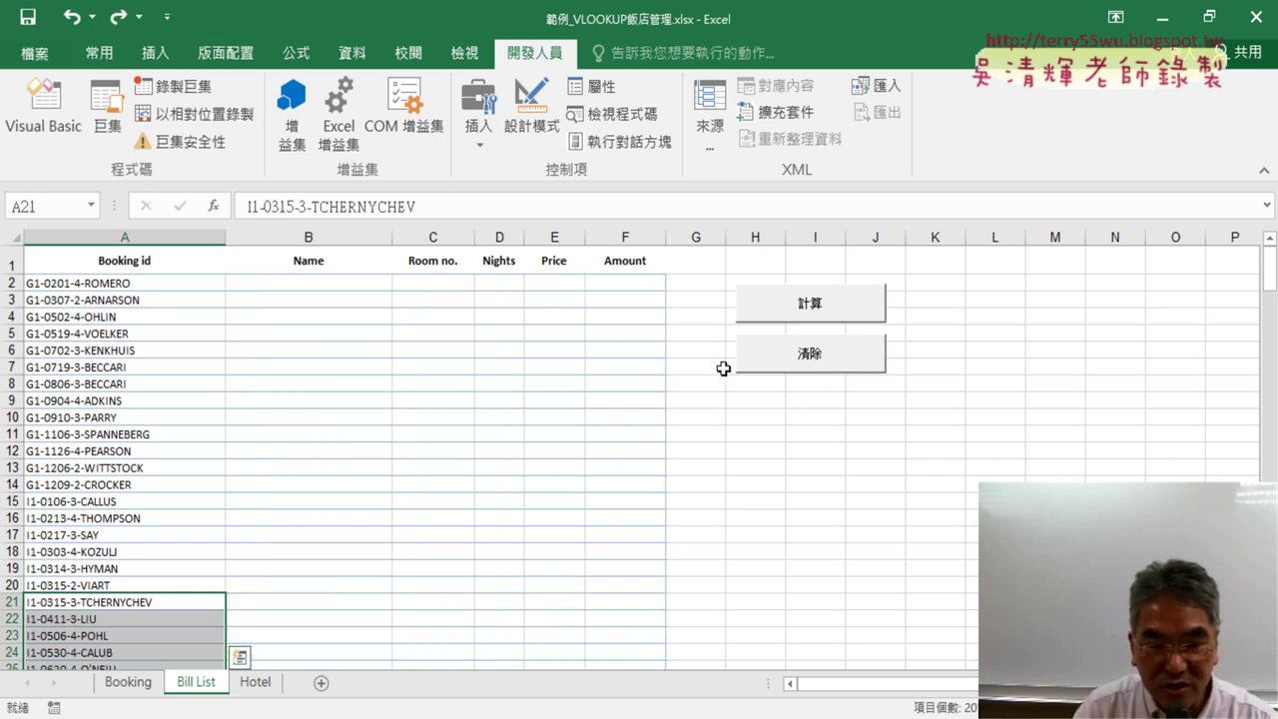
pyautogui.press('Delete')
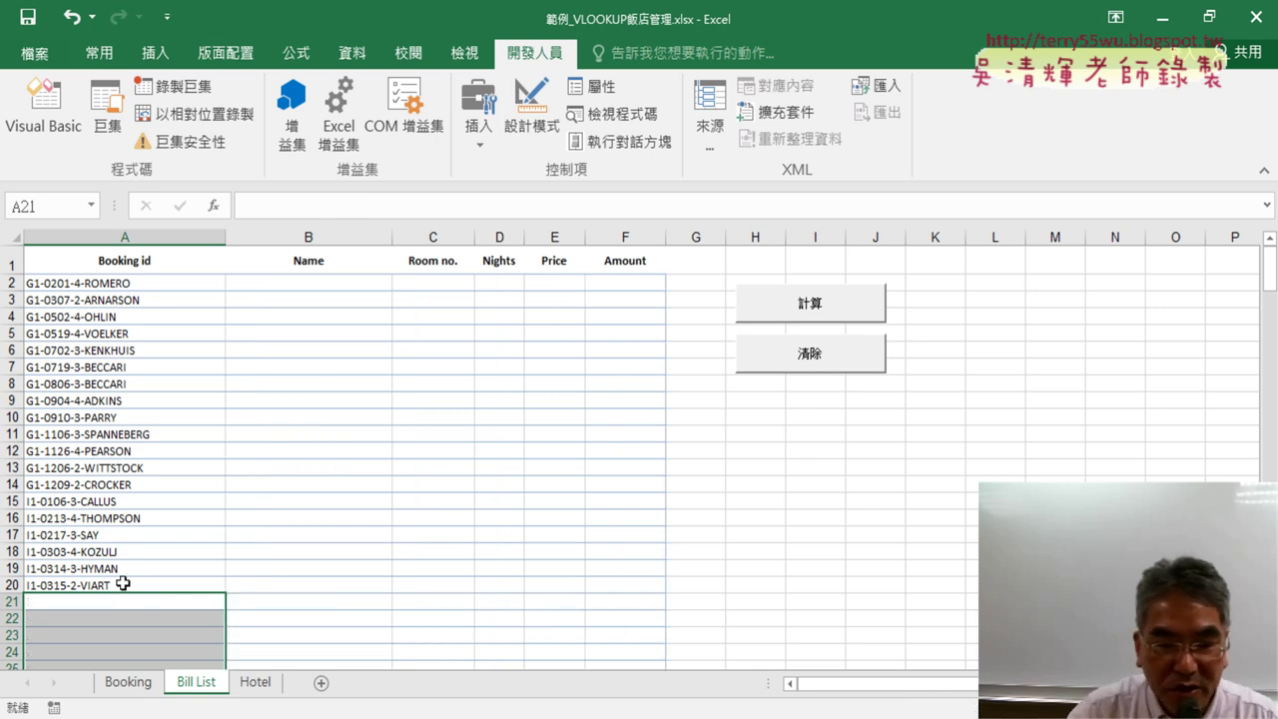
pyautogui.click(826, 311)
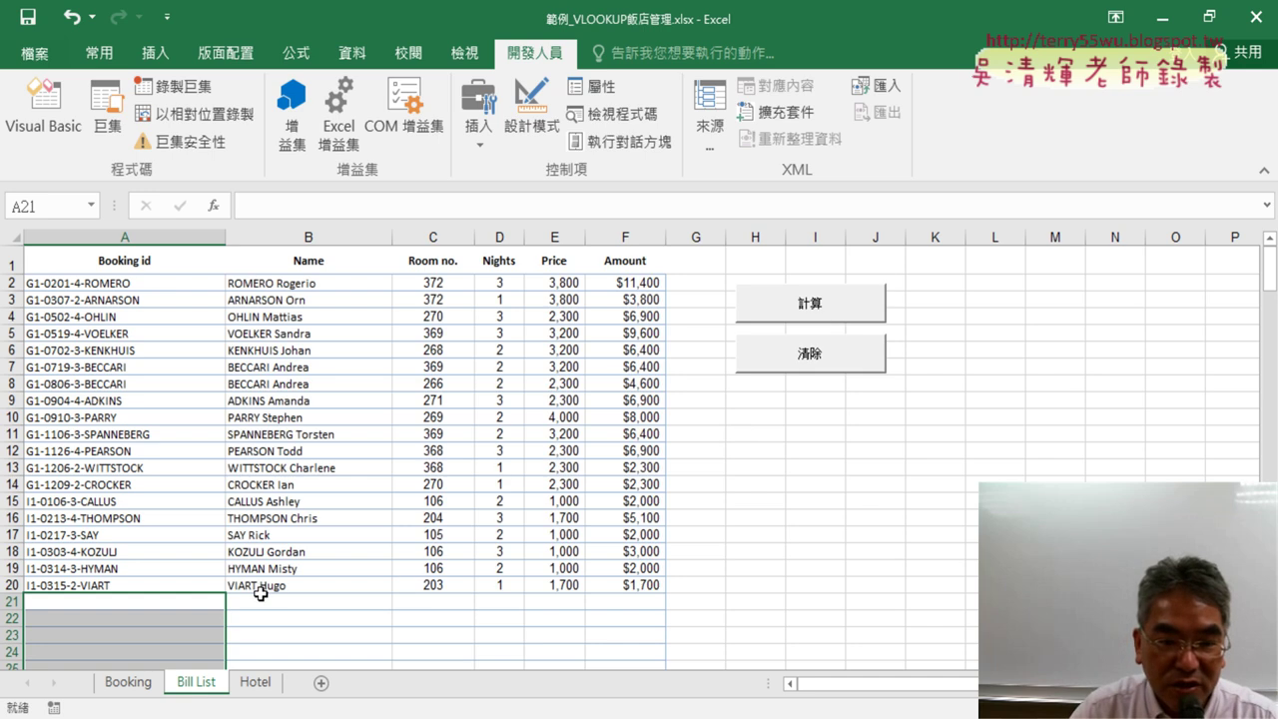
pyautogui.click(399, 617)
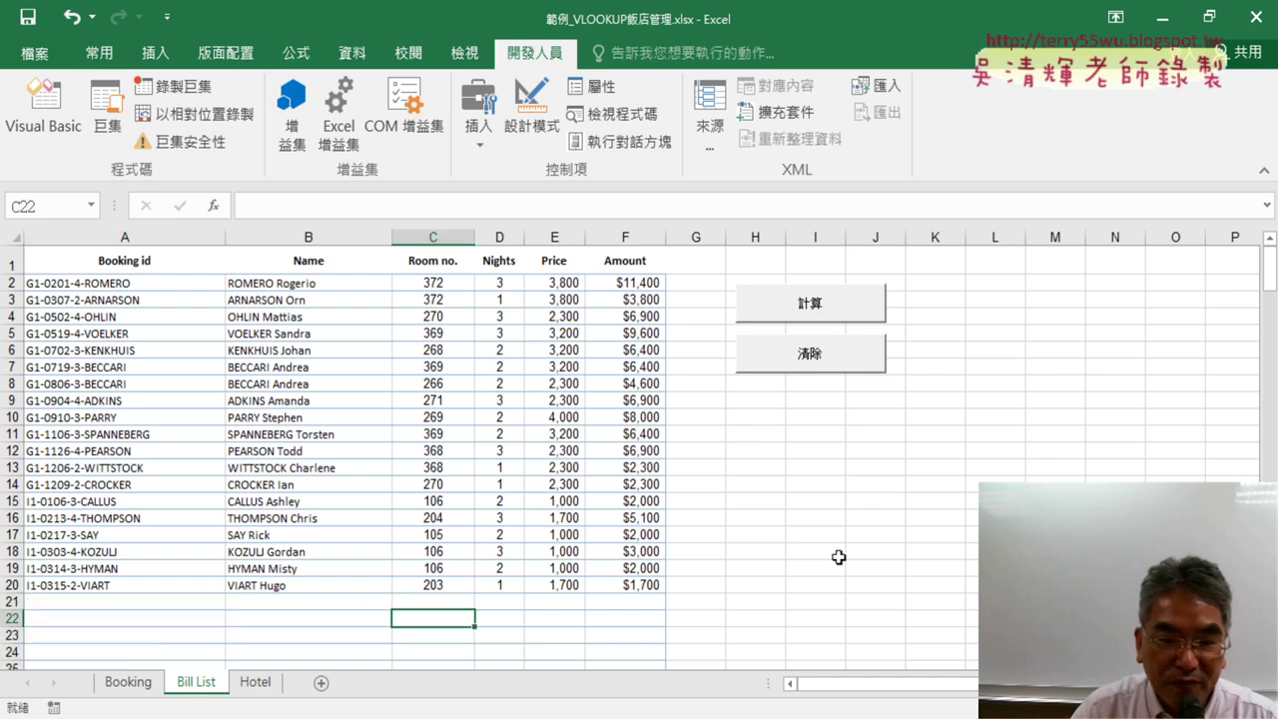
pyautogui.click(824, 365)
pyautogui.moveTo(354, 292); pyautogui.dragTo(613, 588)
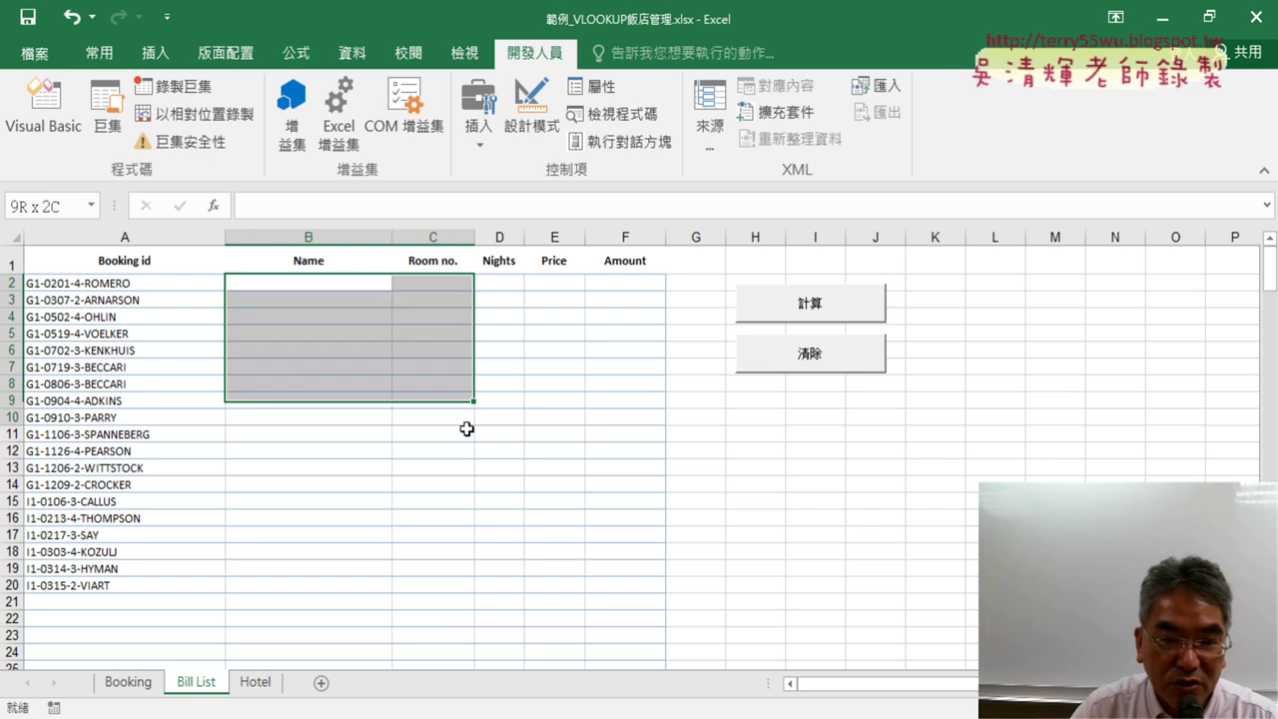
pyautogui.moveTo(143, 288)
pyautogui.mouseDown()
pyautogui.moveTo(137, 582)
pyautogui.moveTo(154, 586)
pyautogui.mouseUp()
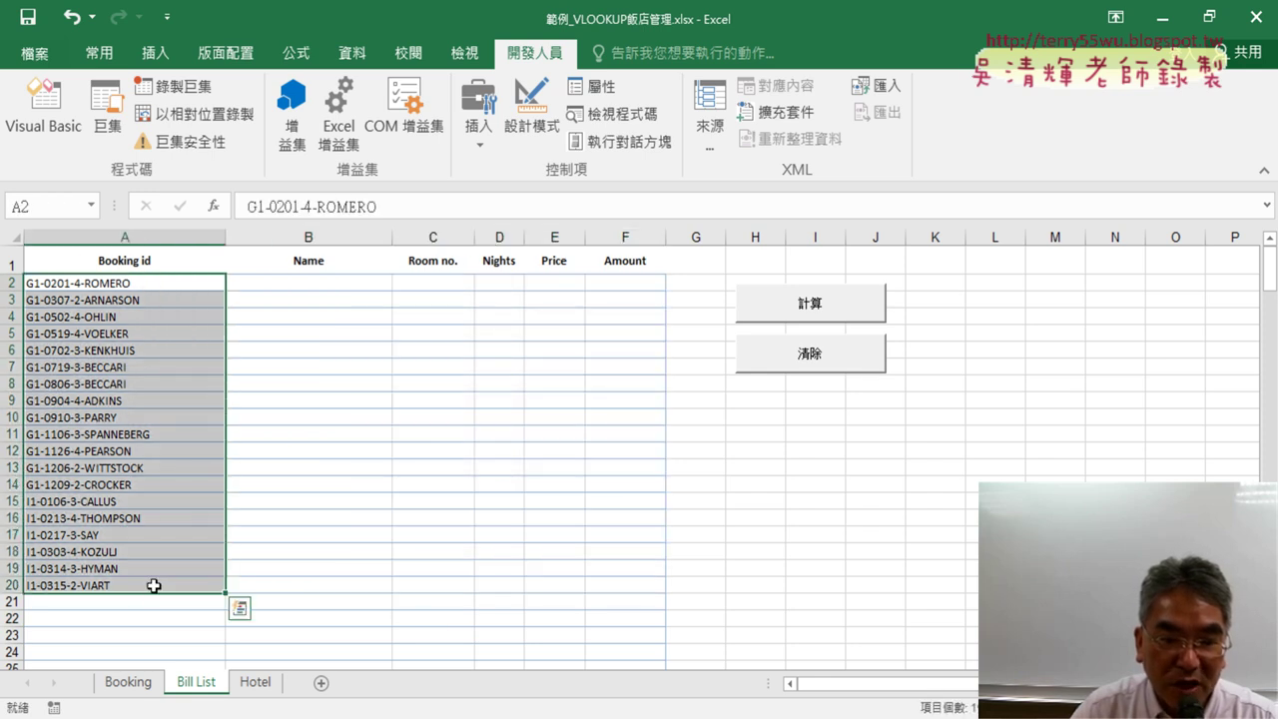
# Copy the whole updated Sub 清除 procedure from Module1 in the VBA editor
pyautogui.click(44, 112)
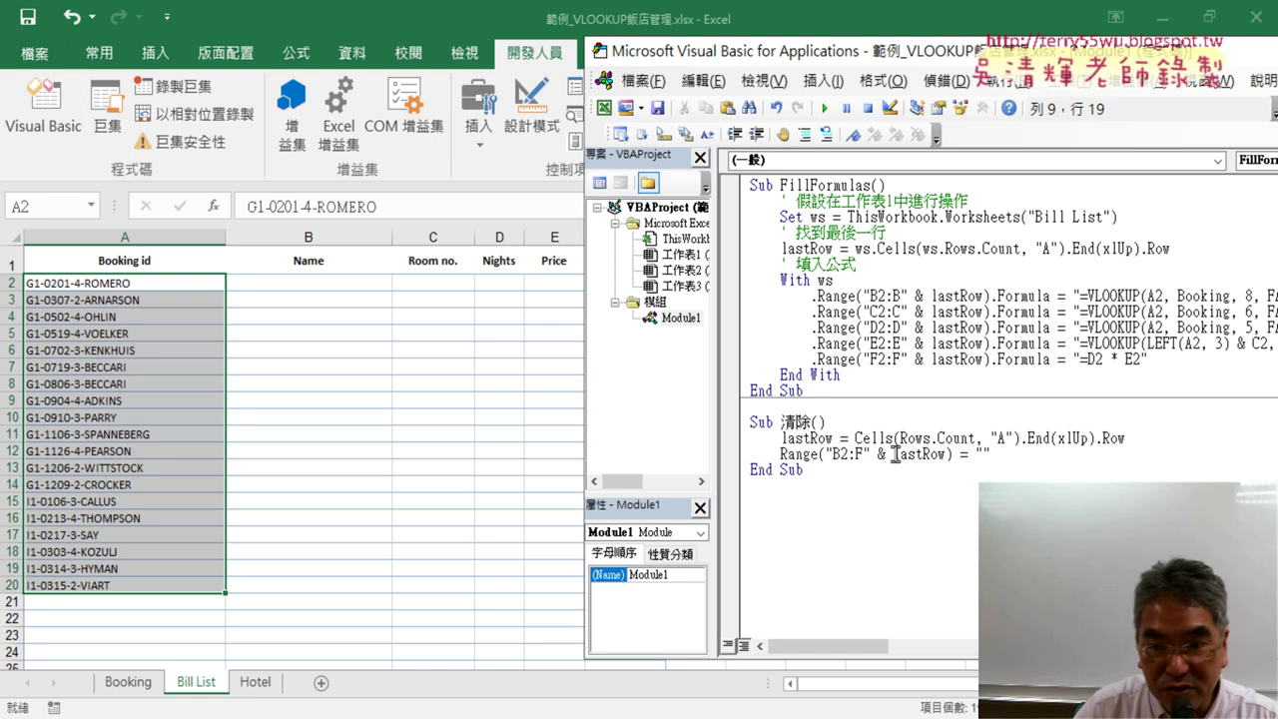
pyautogui.moveTo(894, 454); pyautogui.dragTo(946, 454)
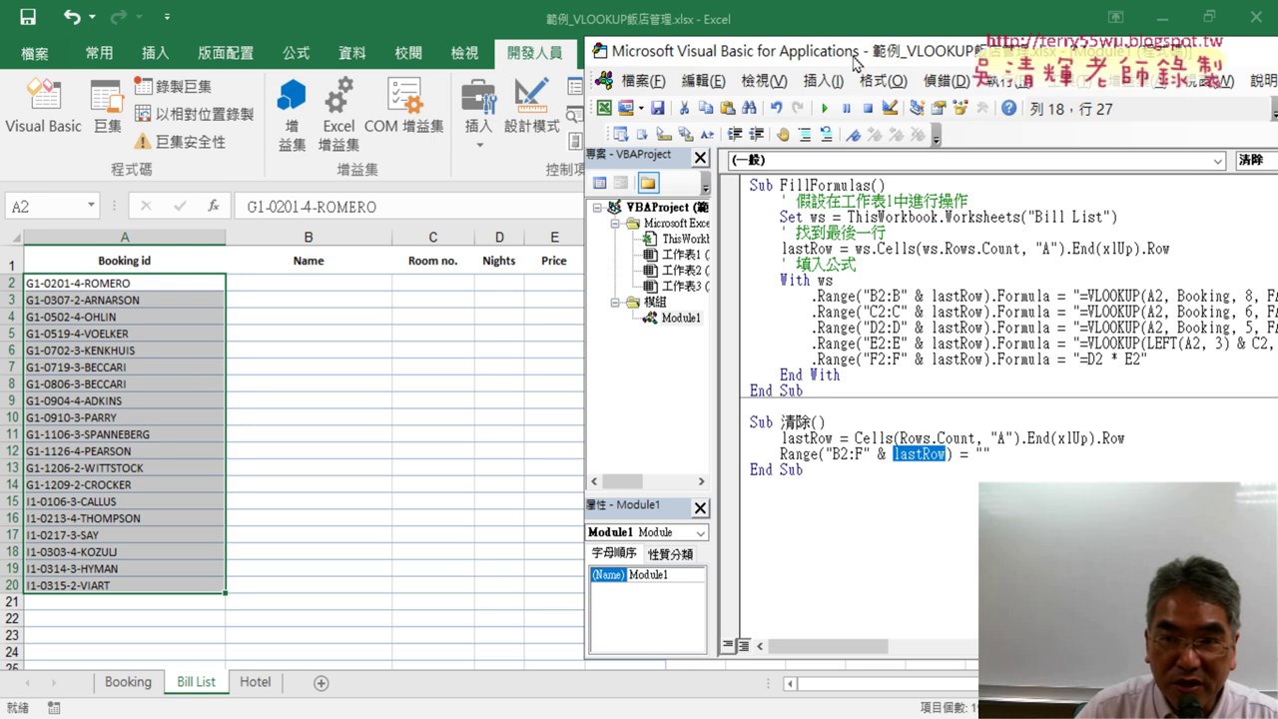
pyautogui.moveTo(856, 58); pyautogui.dragTo(555, 60)
pyautogui.click(540, 485)
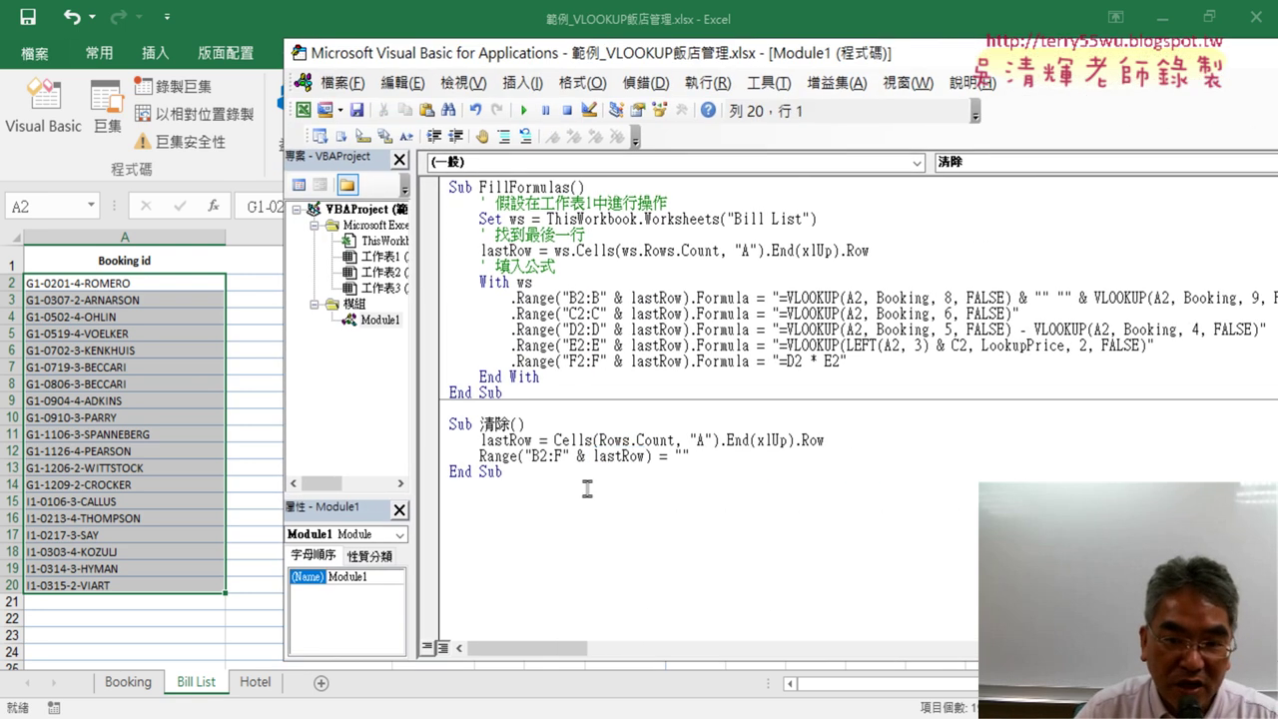
pyautogui.moveTo(587, 487); pyautogui.dragTo(445, 424)
pyautogui.rightClick(481, 447)
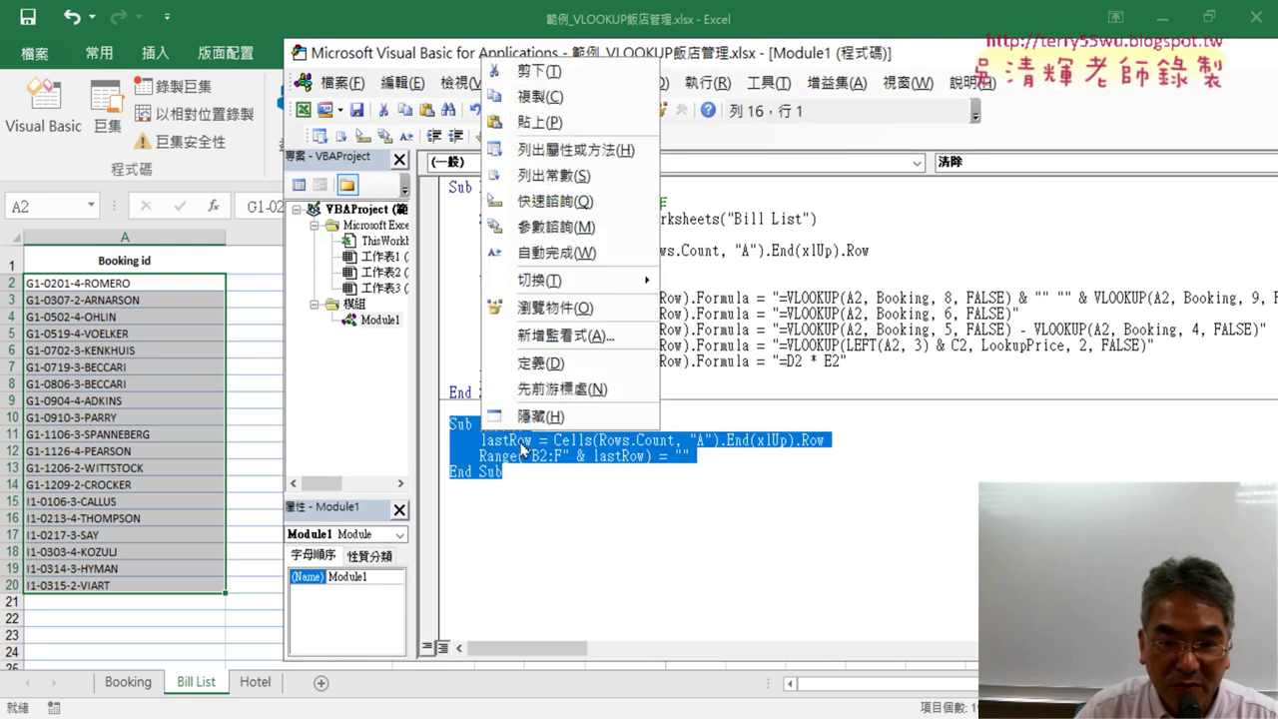
pyautogui.click(575, 100)
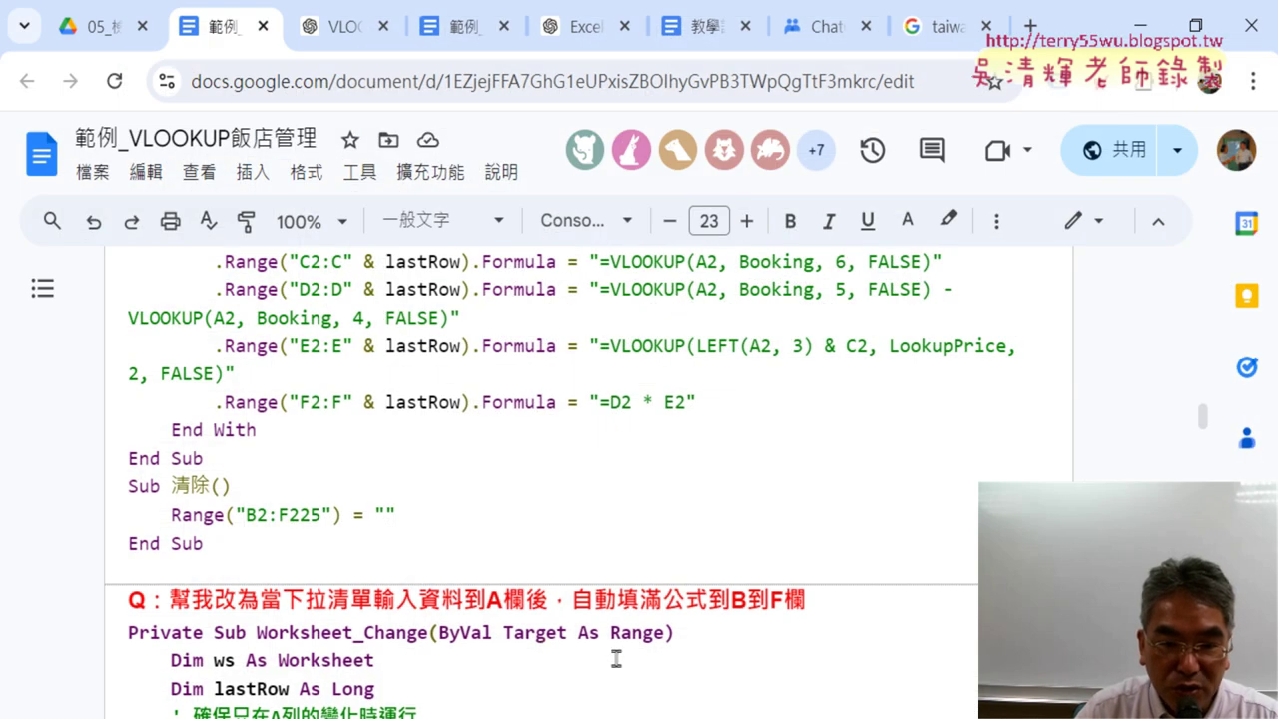
# Paste the updated 清除 code over the old block and format it with Code Pretty
pyautogui.moveTo(228, 540); pyautogui.dragTo(124, 489)
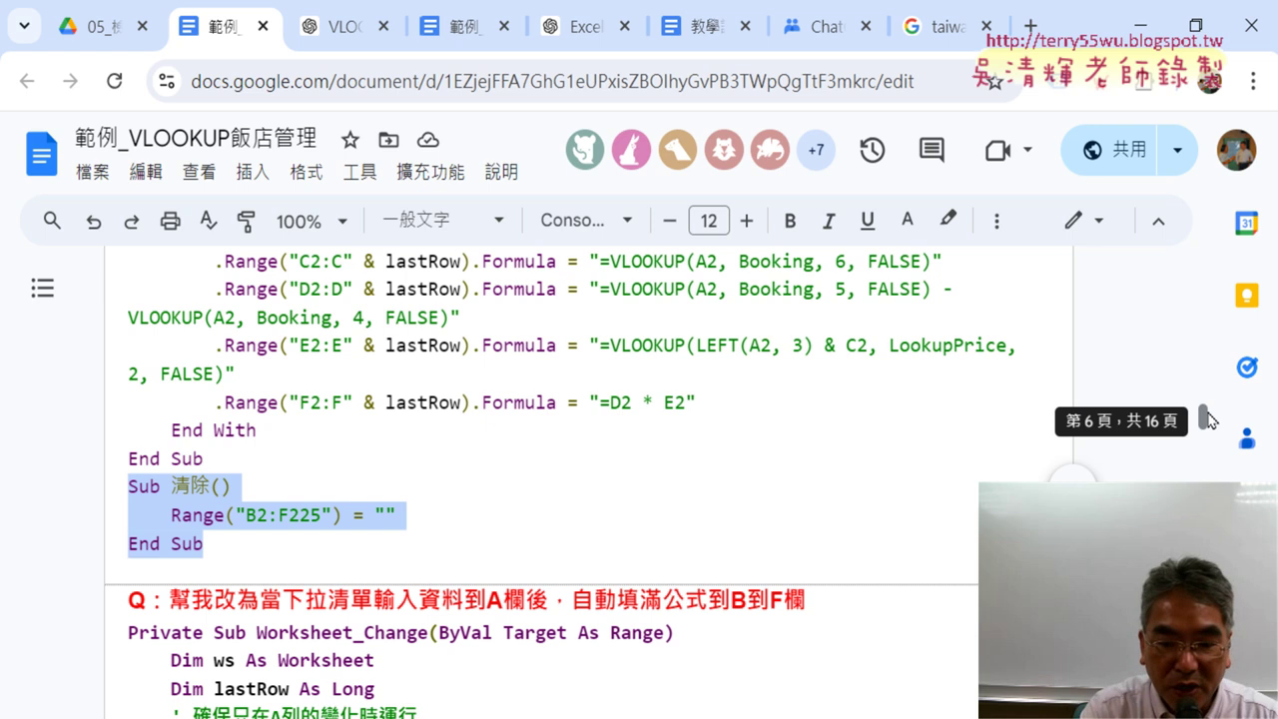
pyautogui.write('Sub 清除()     lastRow = Cells(Rows.Count, "A").End(xlUp).Row     Range("B2:F" & lastRow) = "" End Sub')
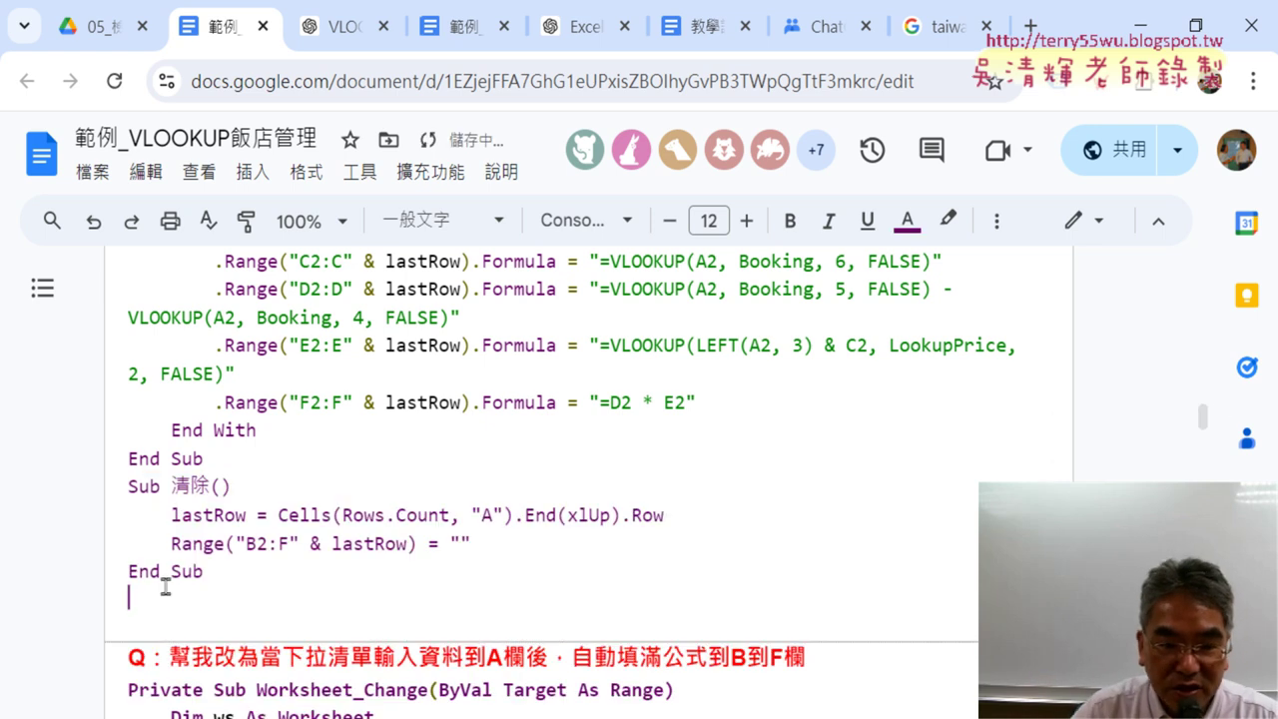
pyautogui.moveTo(231, 573); pyautogui.dragTo(106, 482)
pyautogui.click(431, 172)
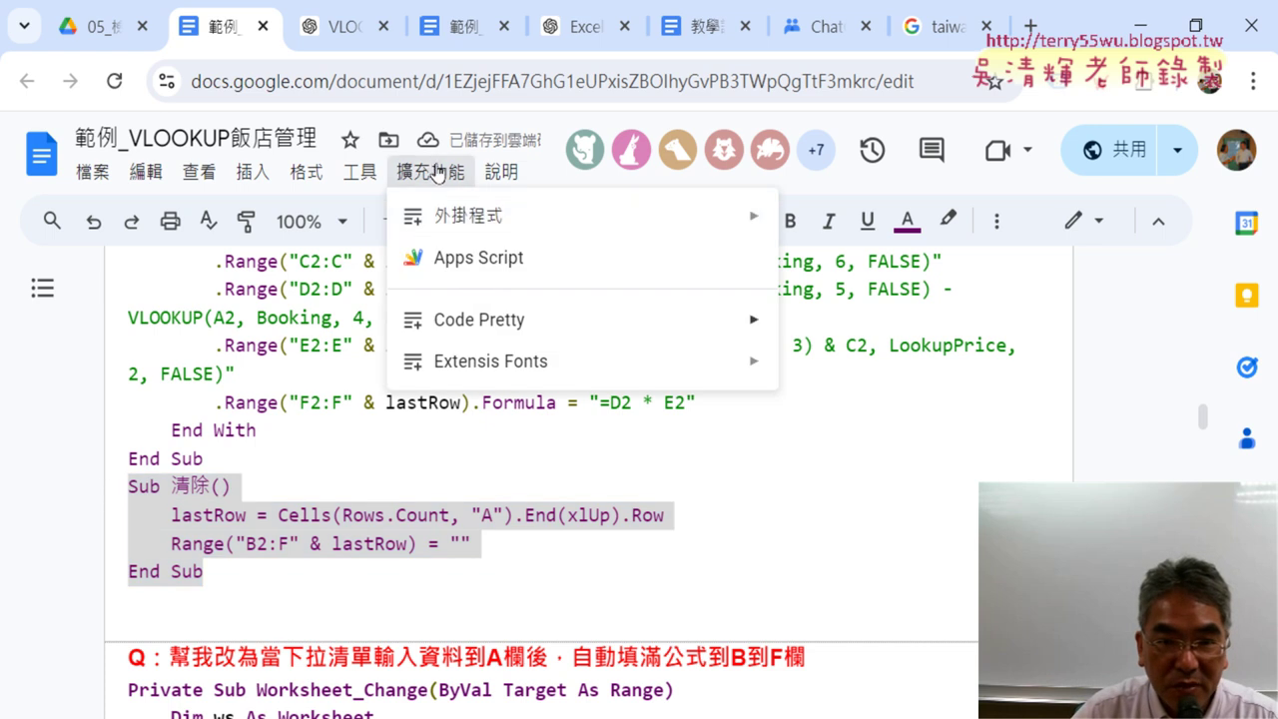
pyautogui.click(838, 330)
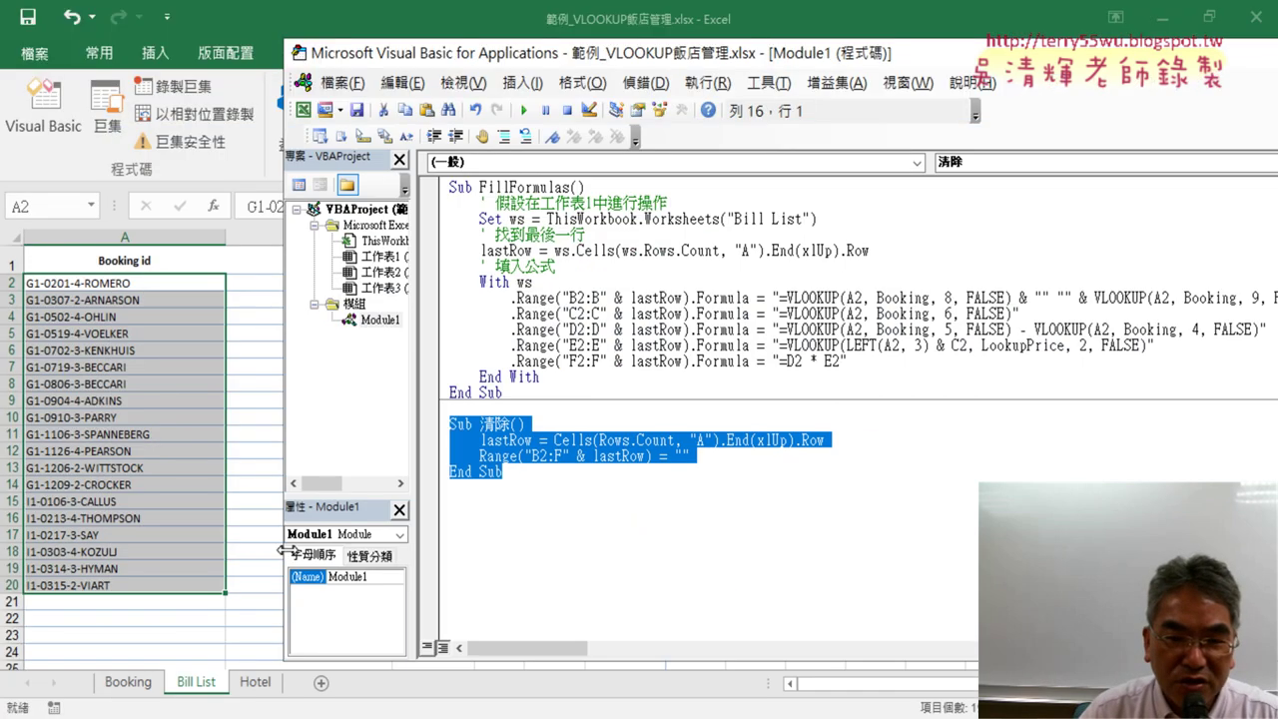
pyautogui.click(255, 489)
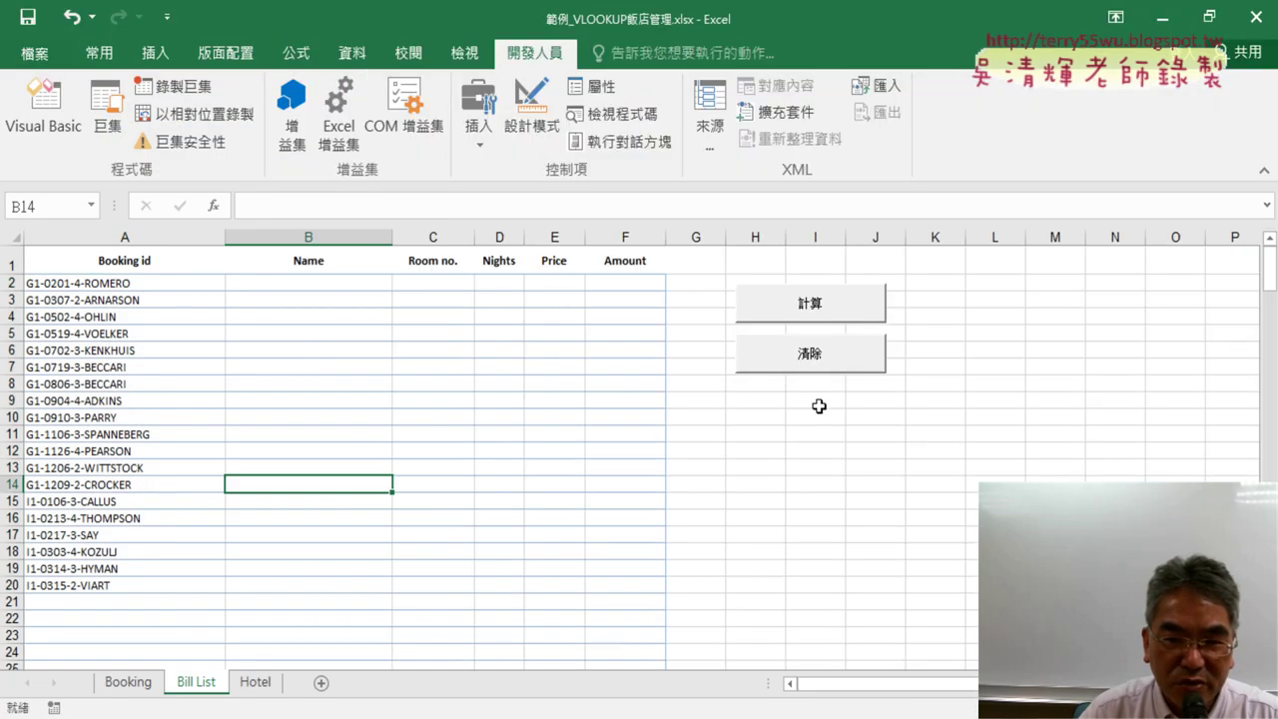
# Run the calculation, clear the calculated columns, and erase the booking ids in A2:A21
pyautogui.click(813, 304)
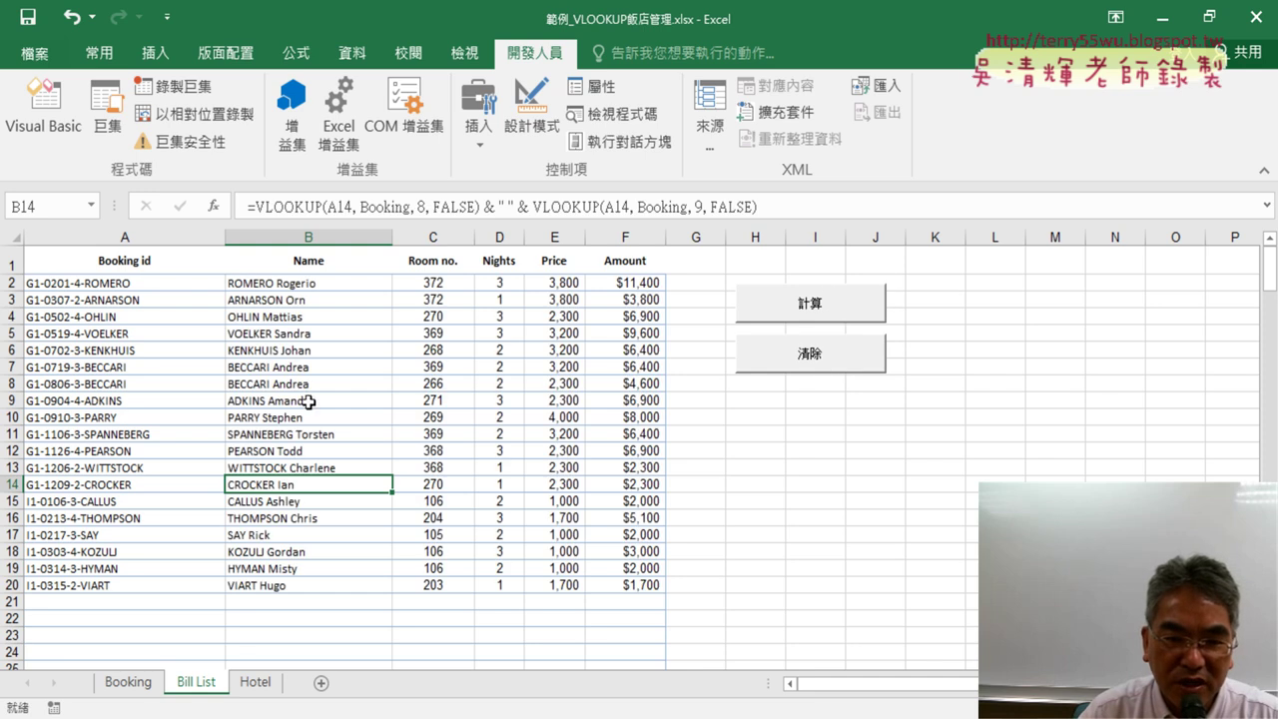
pyautogui.click(835, 357)
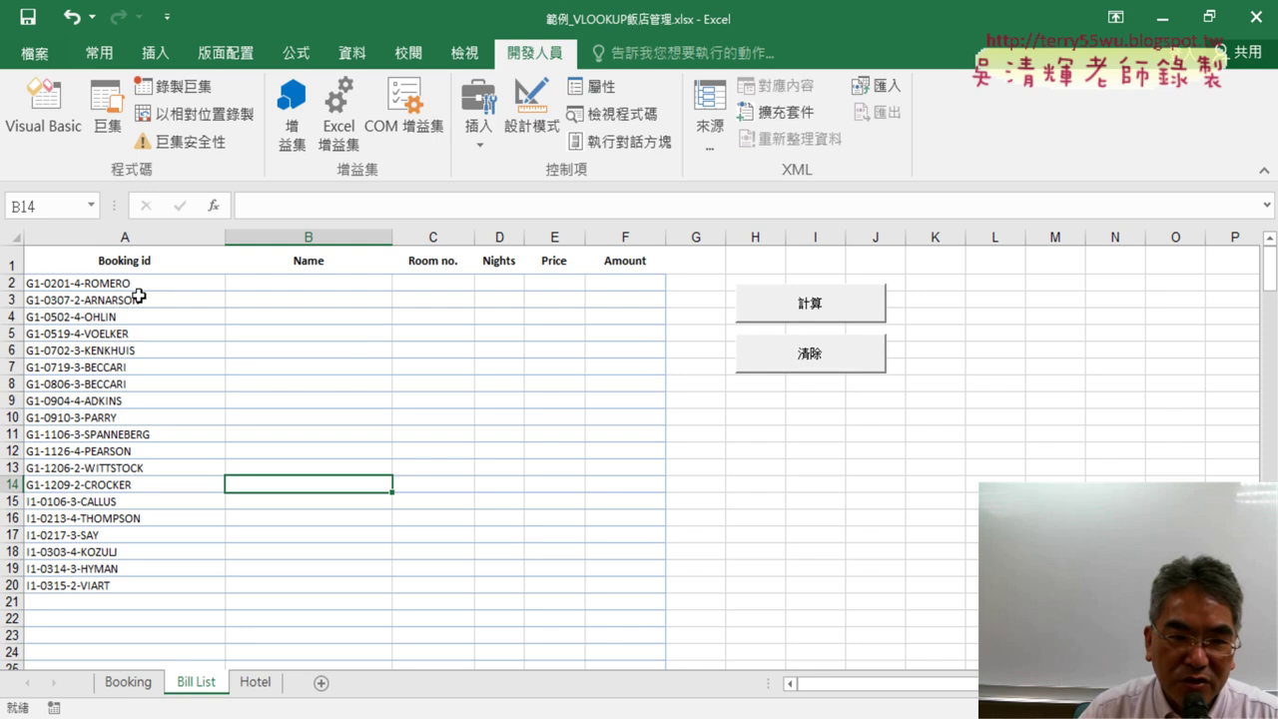
pyautogui.moveTo(135, 285); pyautogui.dragTo(117, 591)
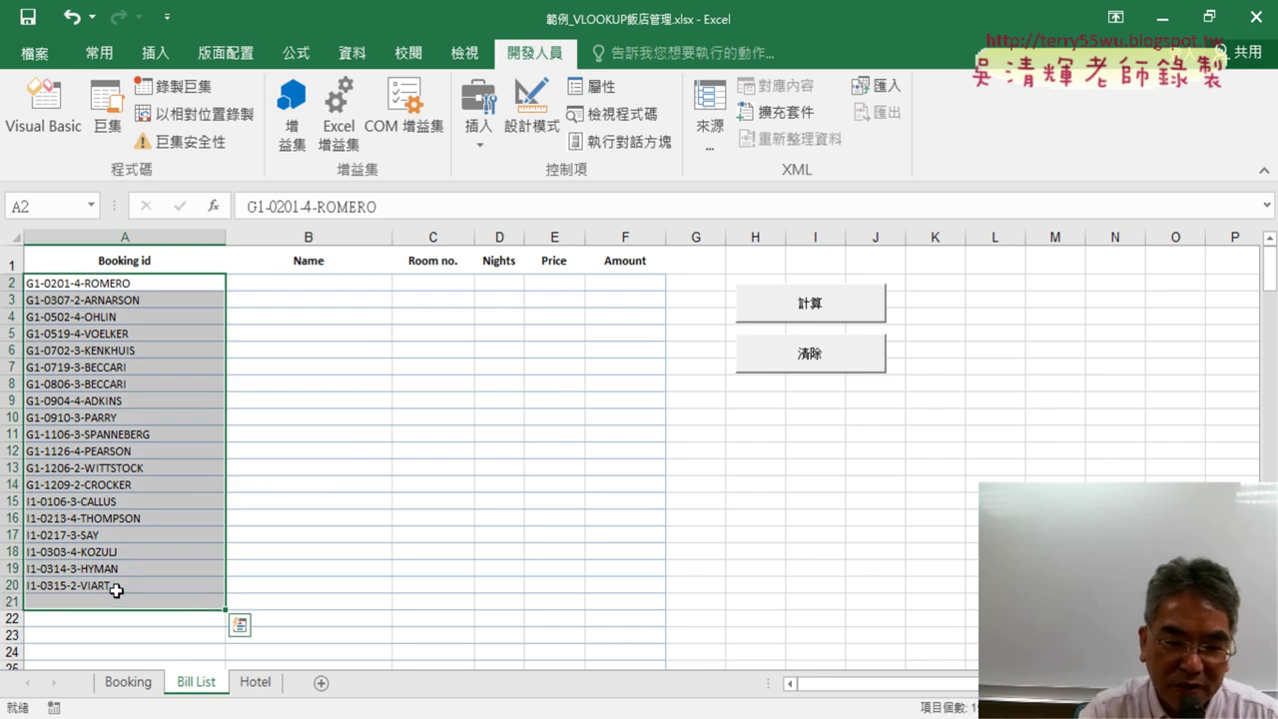
pyautogui.press('Delete')
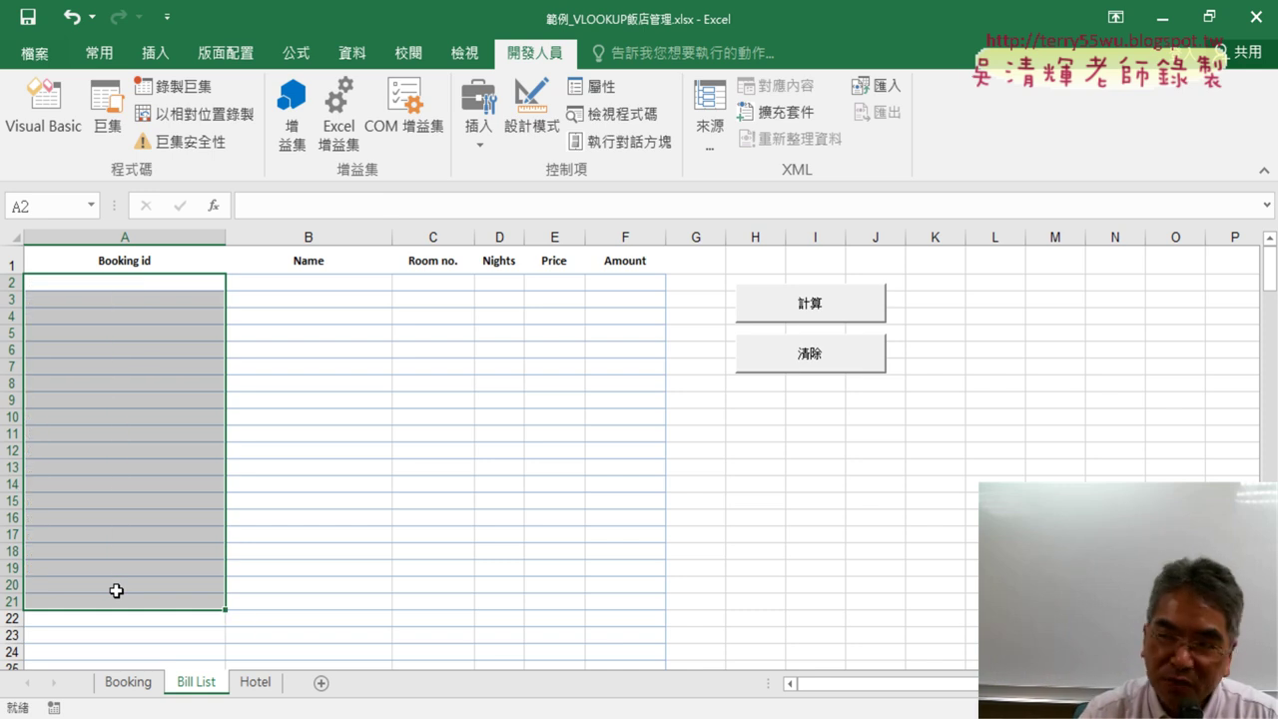
pyautogui.click(195, 282)
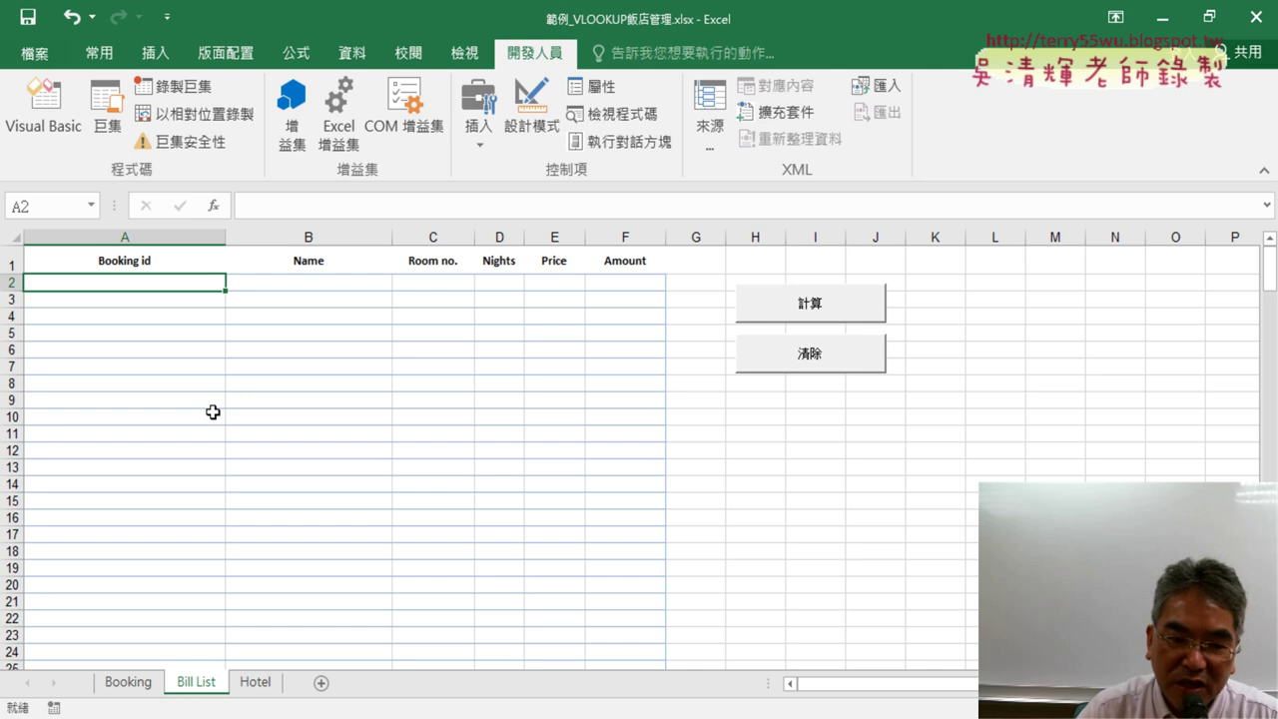
# Switch from the Booking sheet back to Bill List and review the empty A2–F2 cells
pyautogui.click(143, 685)
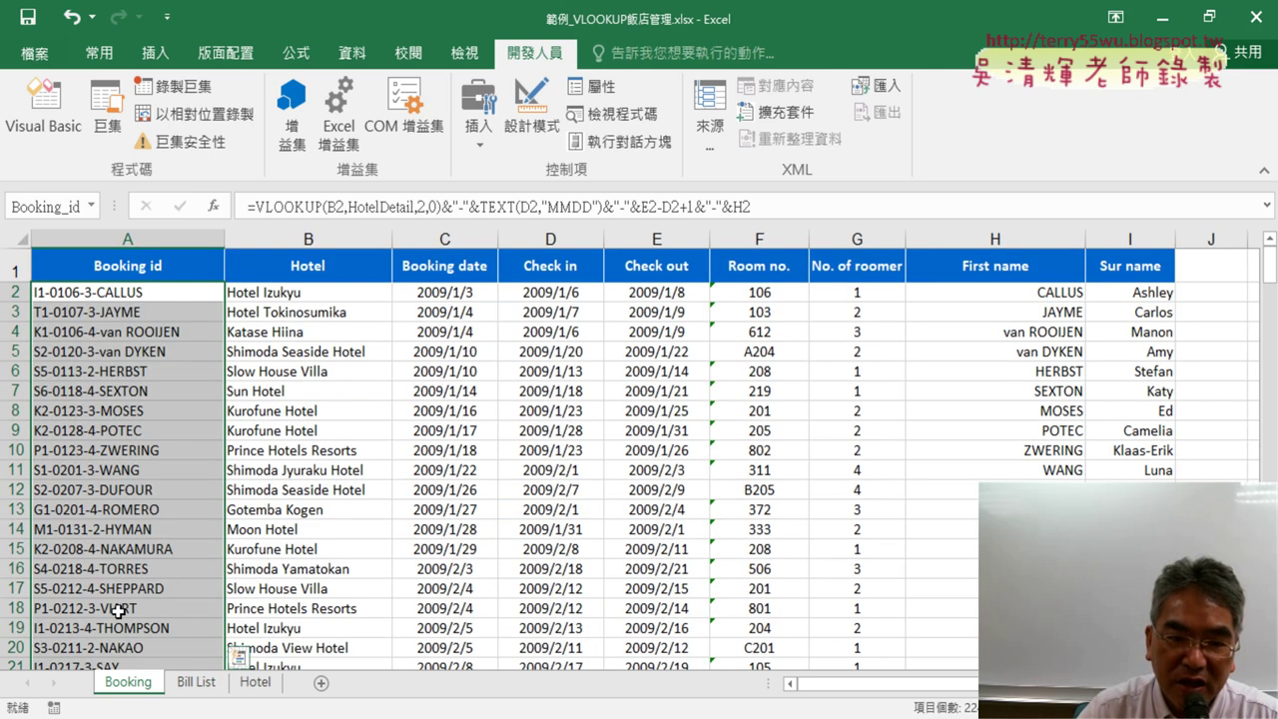
pyautogui.click(193, 685)
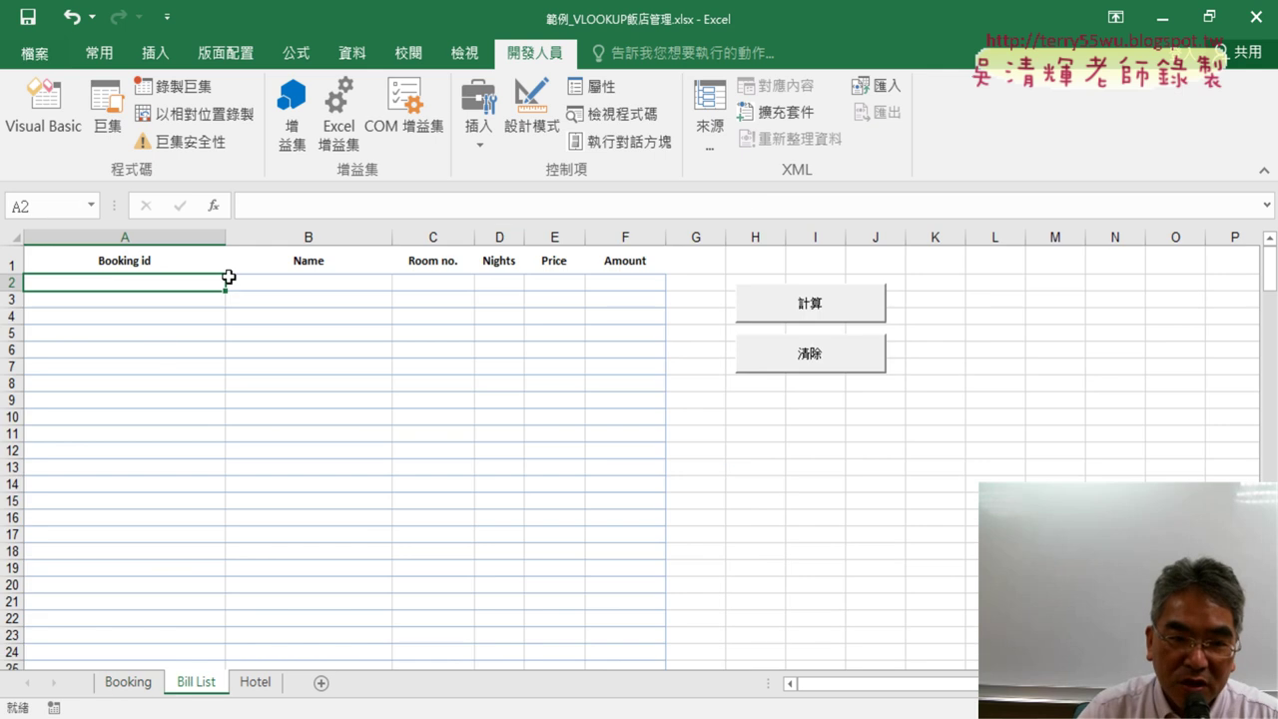
pyautogui.click(322, 284)
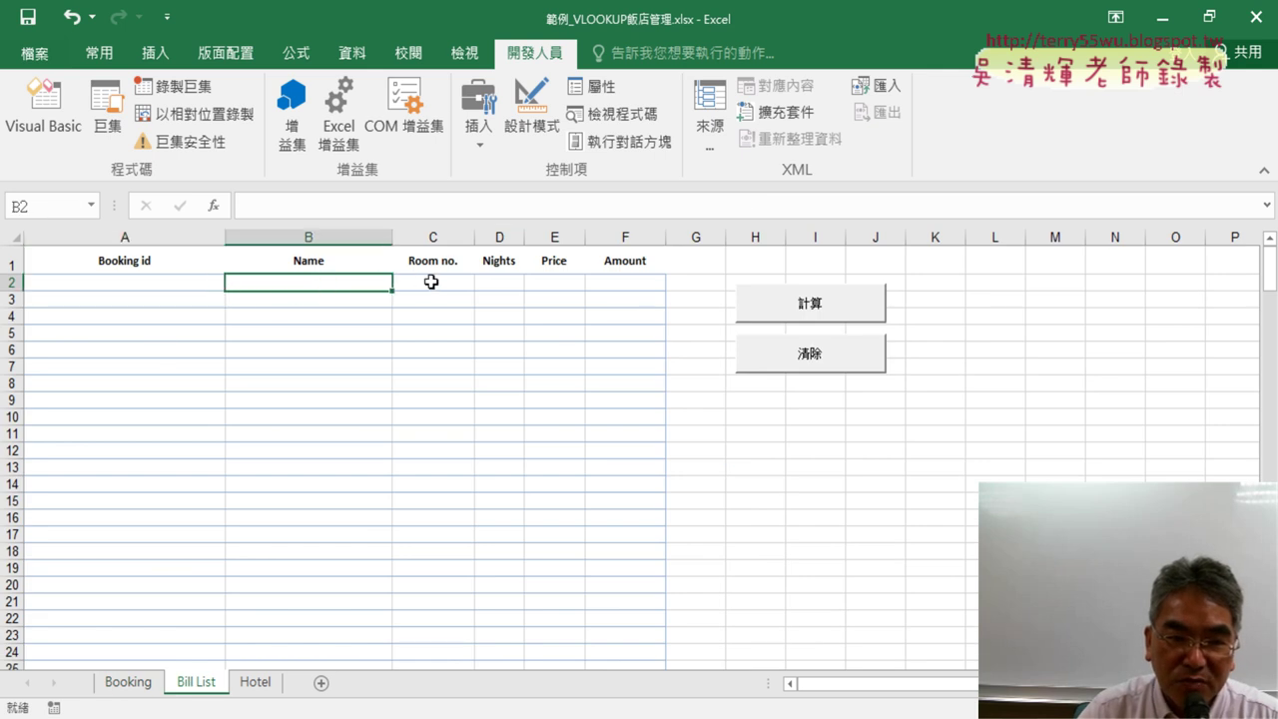
pyautogui.click(432, 284)
pyautogui.click(499, 285)
pyautogui.click(554, 284)
pyautogui.click(623, 287)
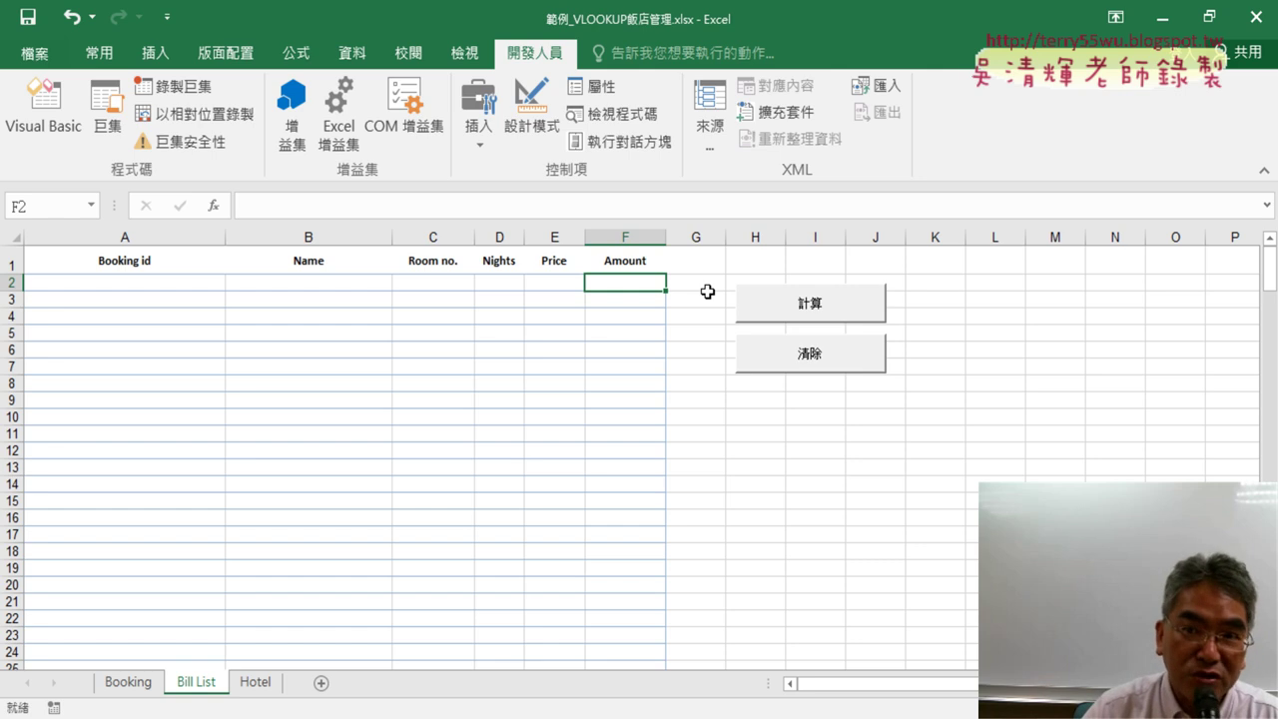
pyautogui.click(180, 284)
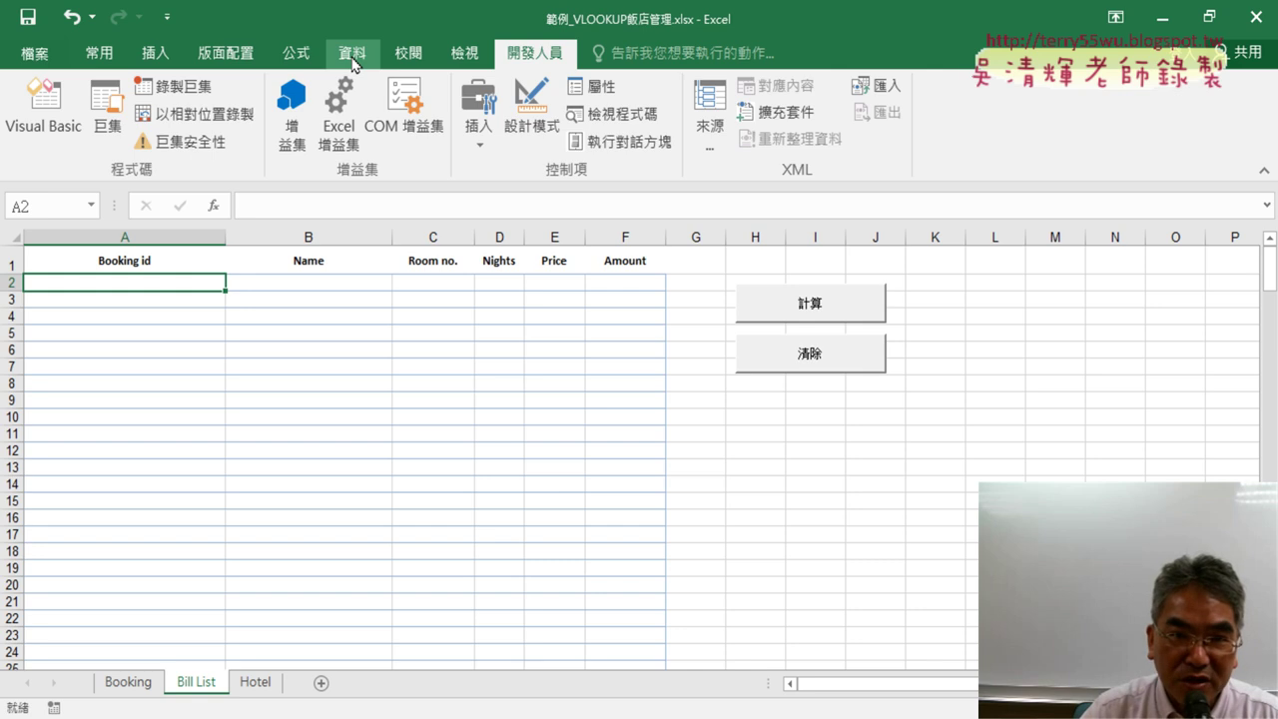
# Open the Data Validation dialog from the Data tab for cell A2
pyautogui.click(352, 55)
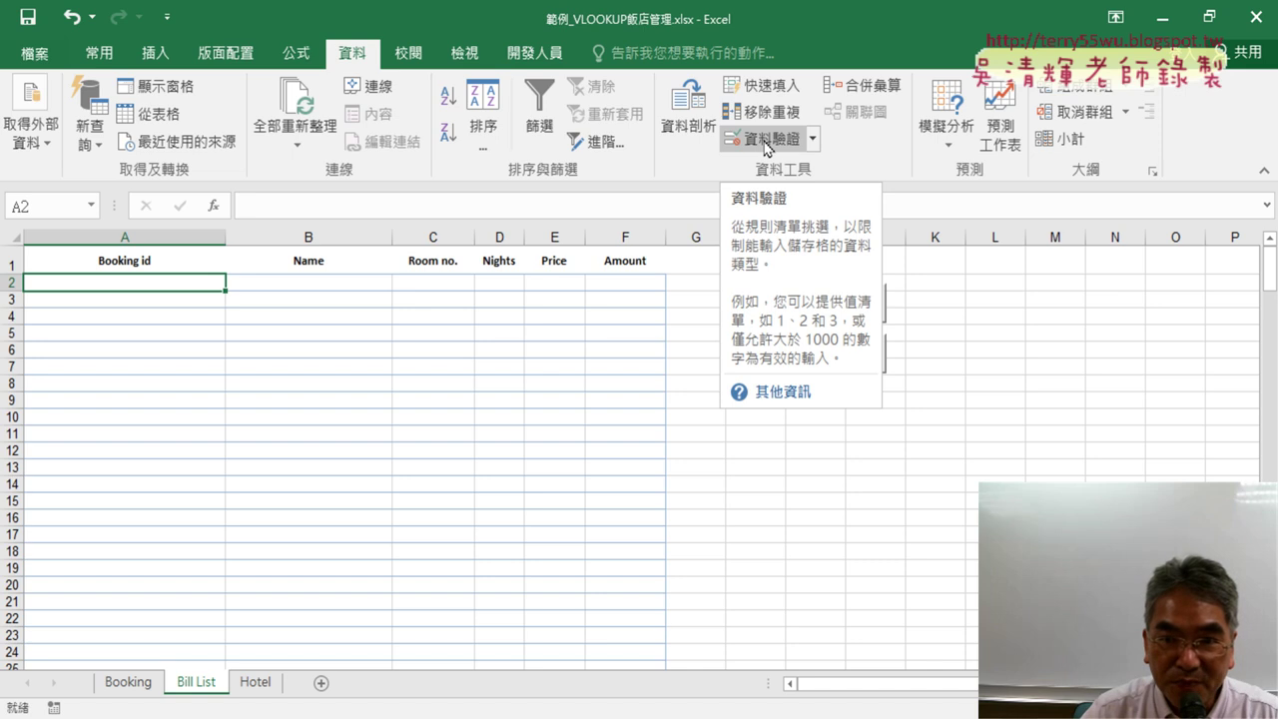
pyautogui.click(765, 147)
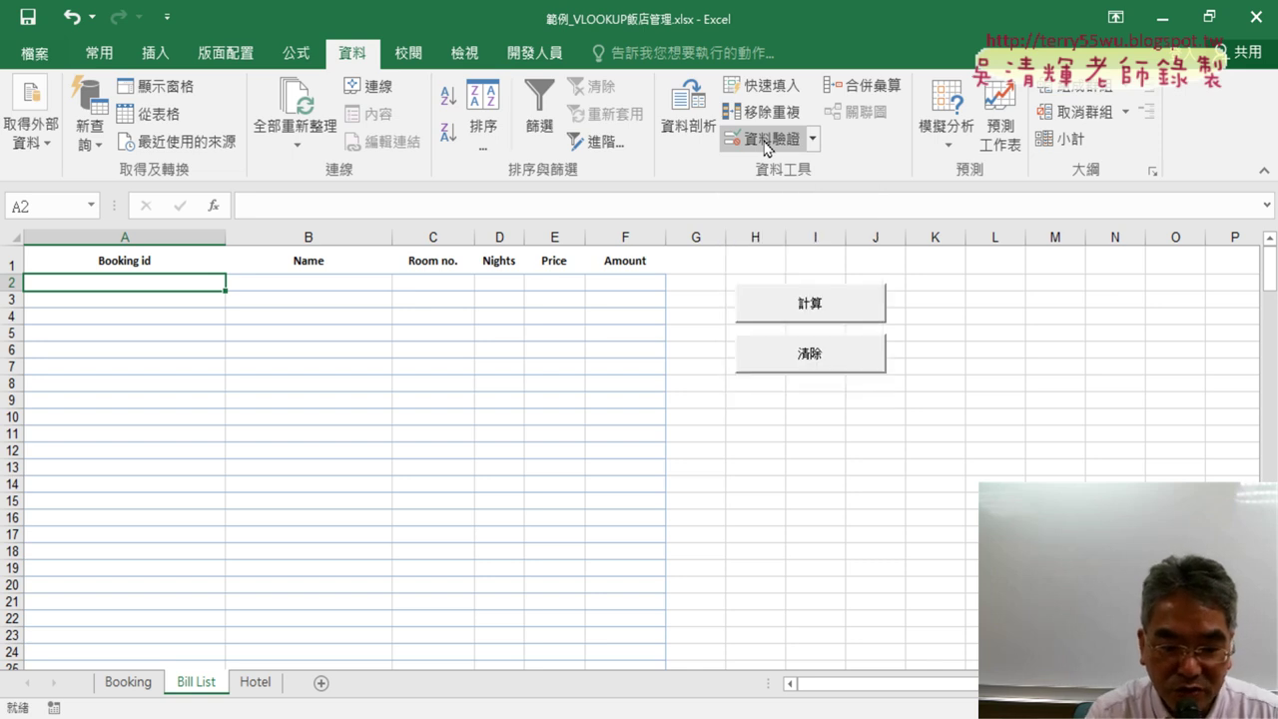
pyautogui.moveTo(819, 156)
pyautogui.mouseDown()
pyautogui.moveTo(831, 122)
pyautogui.moveTo(769, 170)
pyautogui.mouseUp()
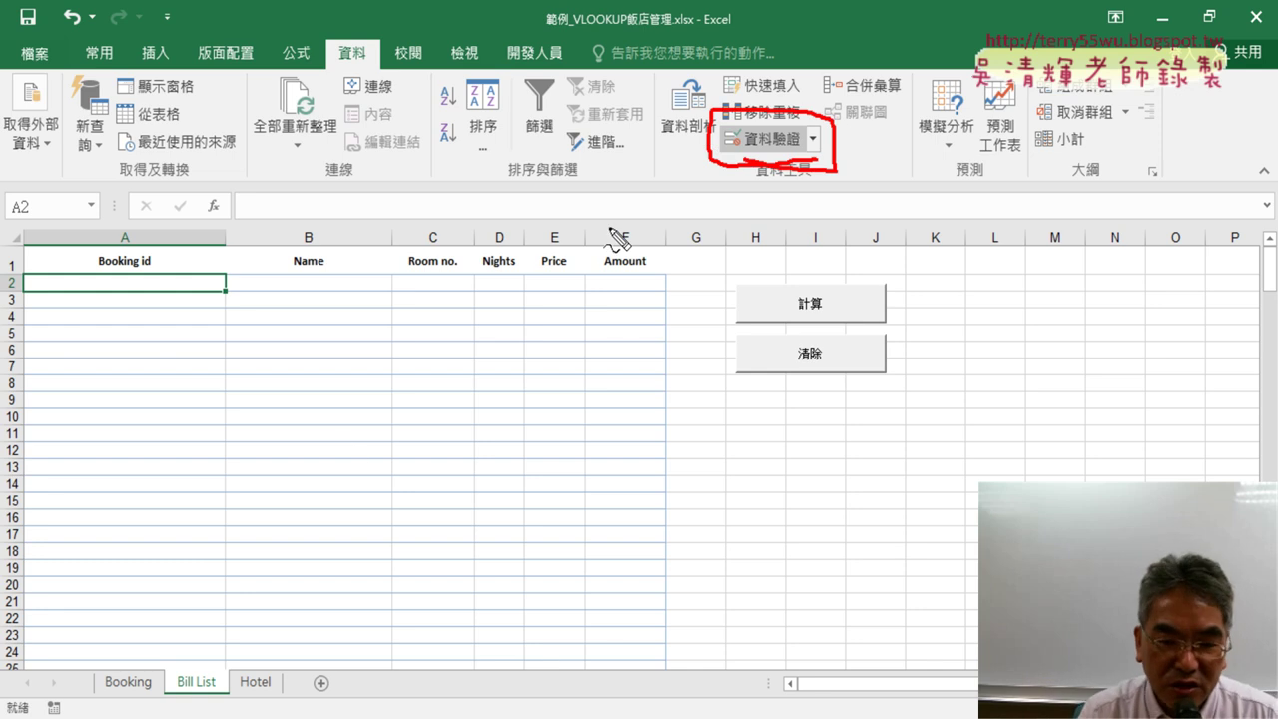
pyautogui.press('Escape')
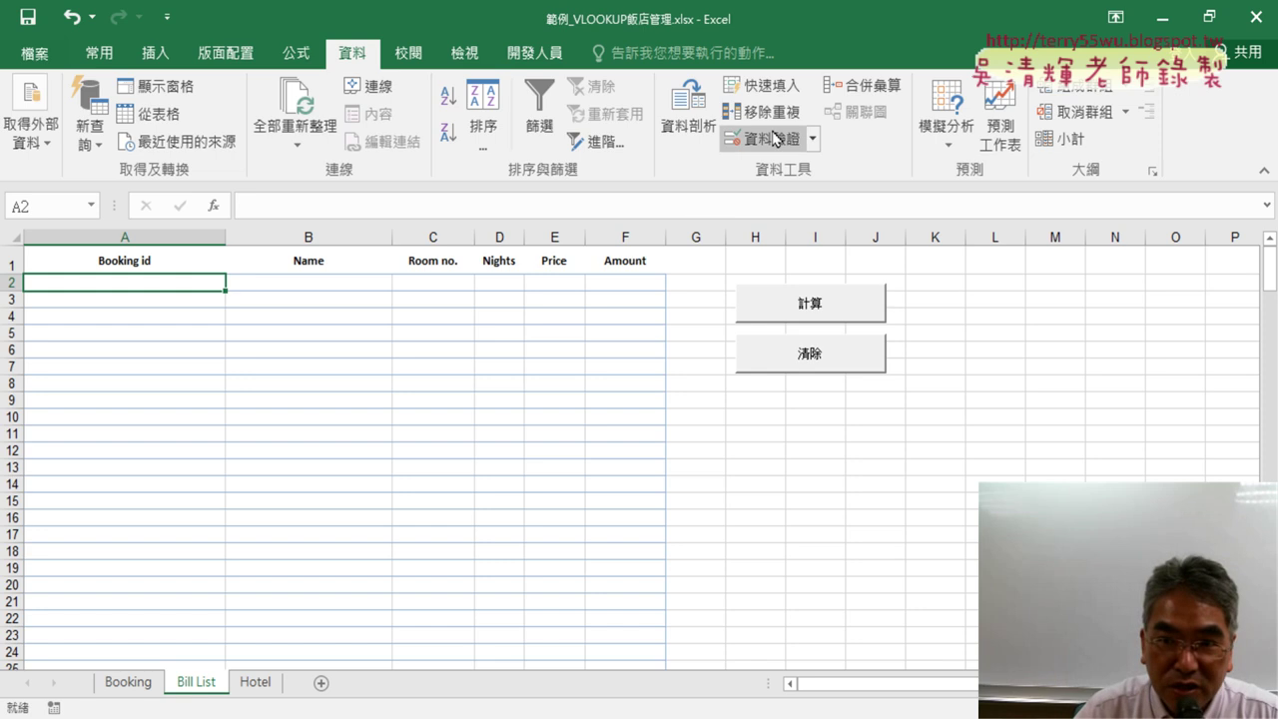
pyautogui.click(770, 139)
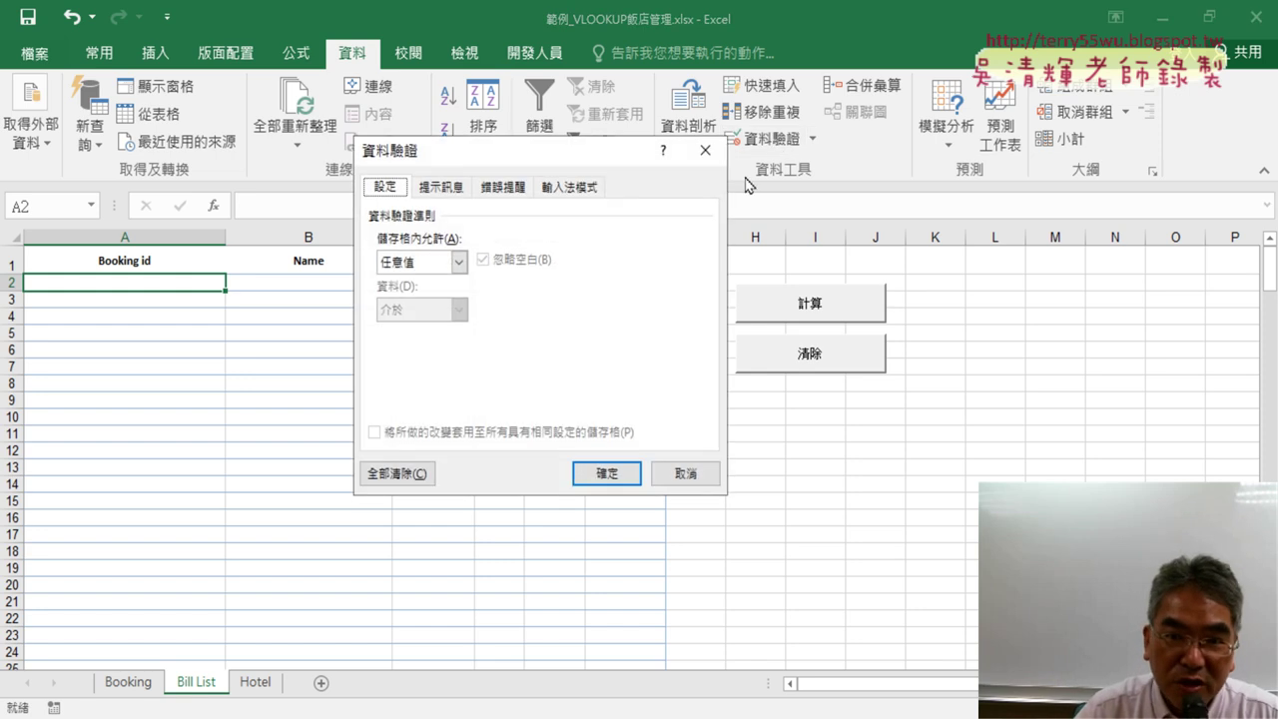
pyautogui.click(714, 156)
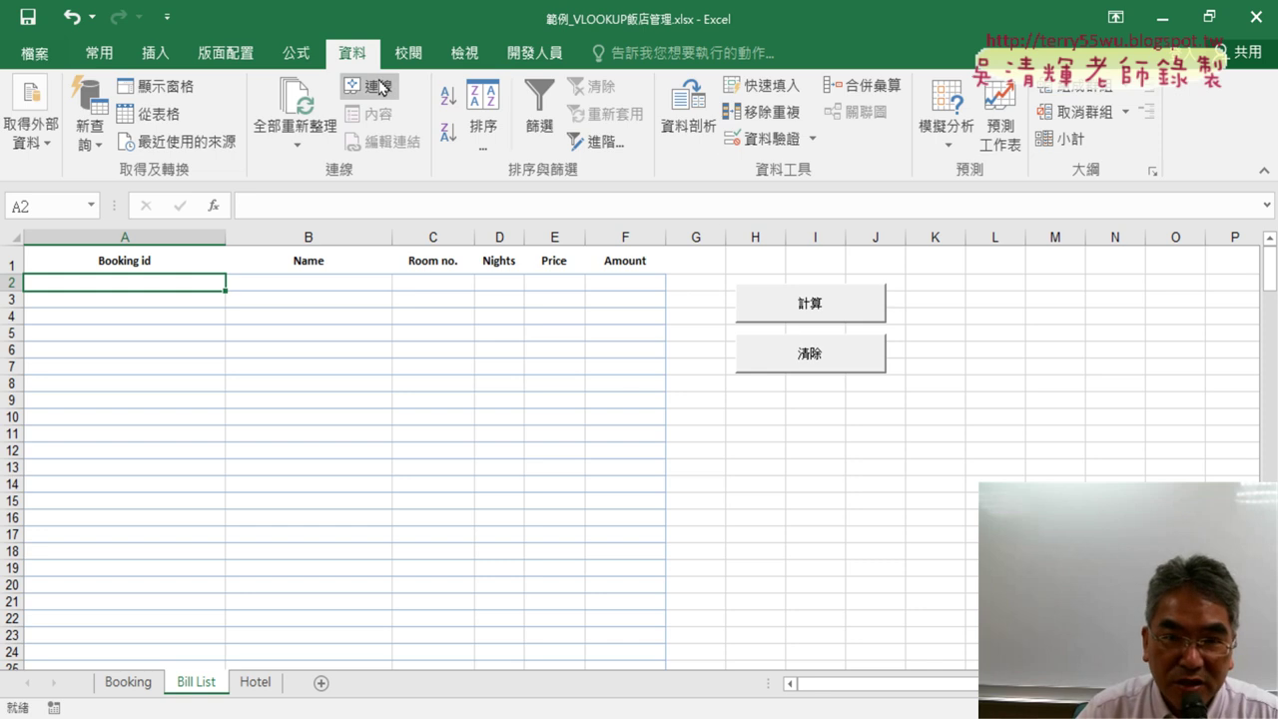
pyautogui.click(763, 140)
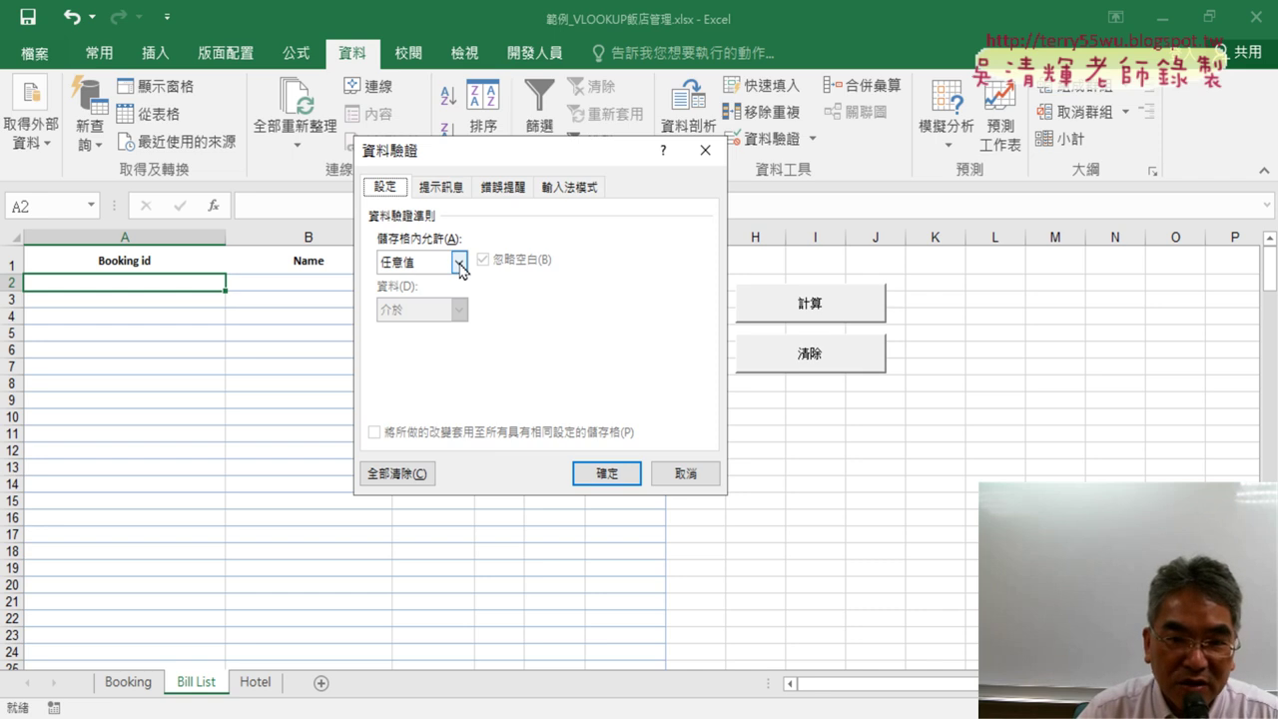
# Set the allowed type to List and place the cursor in the Source box
pyautogui.click(459, 263)
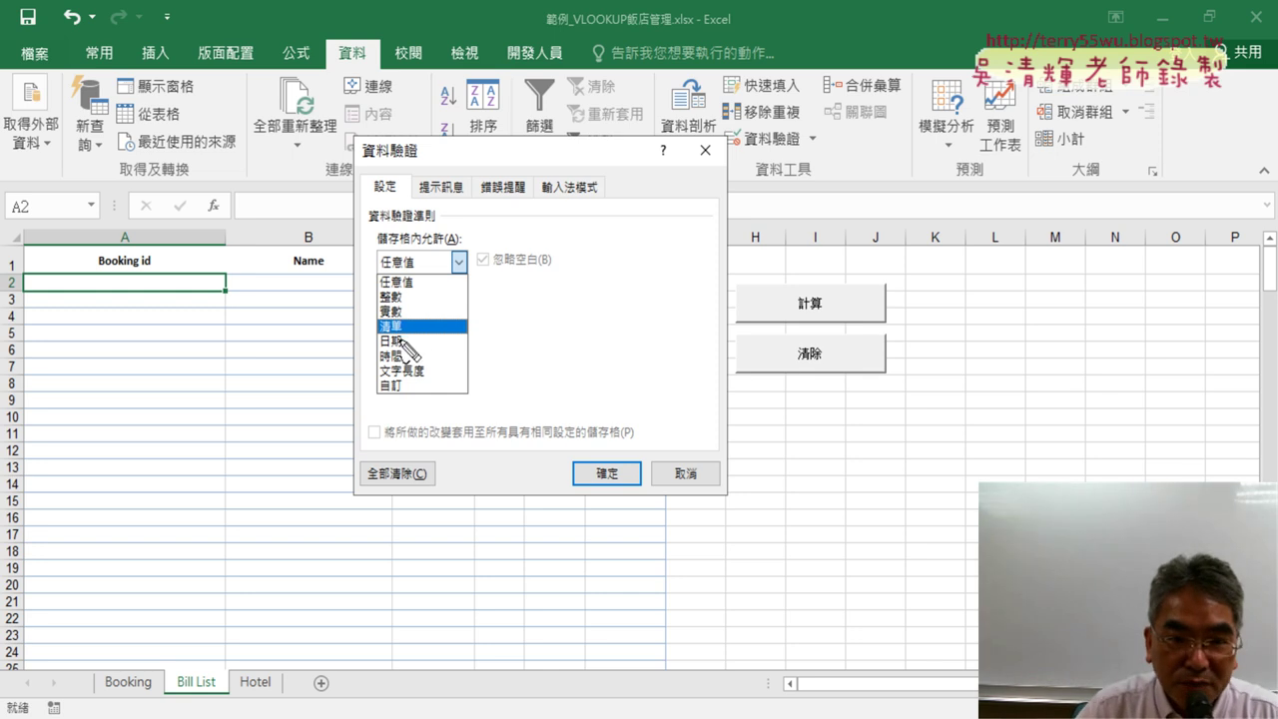
pyautogui.moveTo(405, 348); pyautogui.dragTo(401, 322)
pyautogui.moveTo(419, 271)
pyautogui.mouseDown()
pyautogui.moveTo(361, 261)
pyautogui.moveTo(339, 322)
pyautogui.mouseUp()
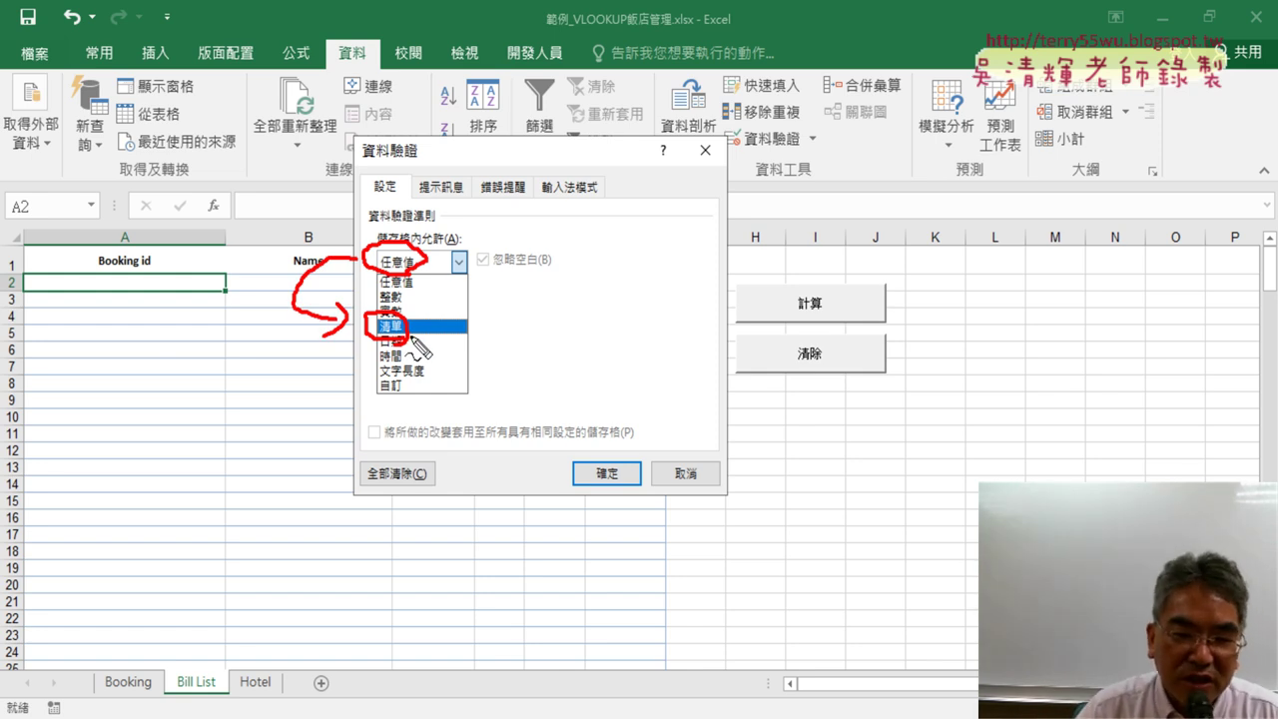
pyautogui.click(410, 329)
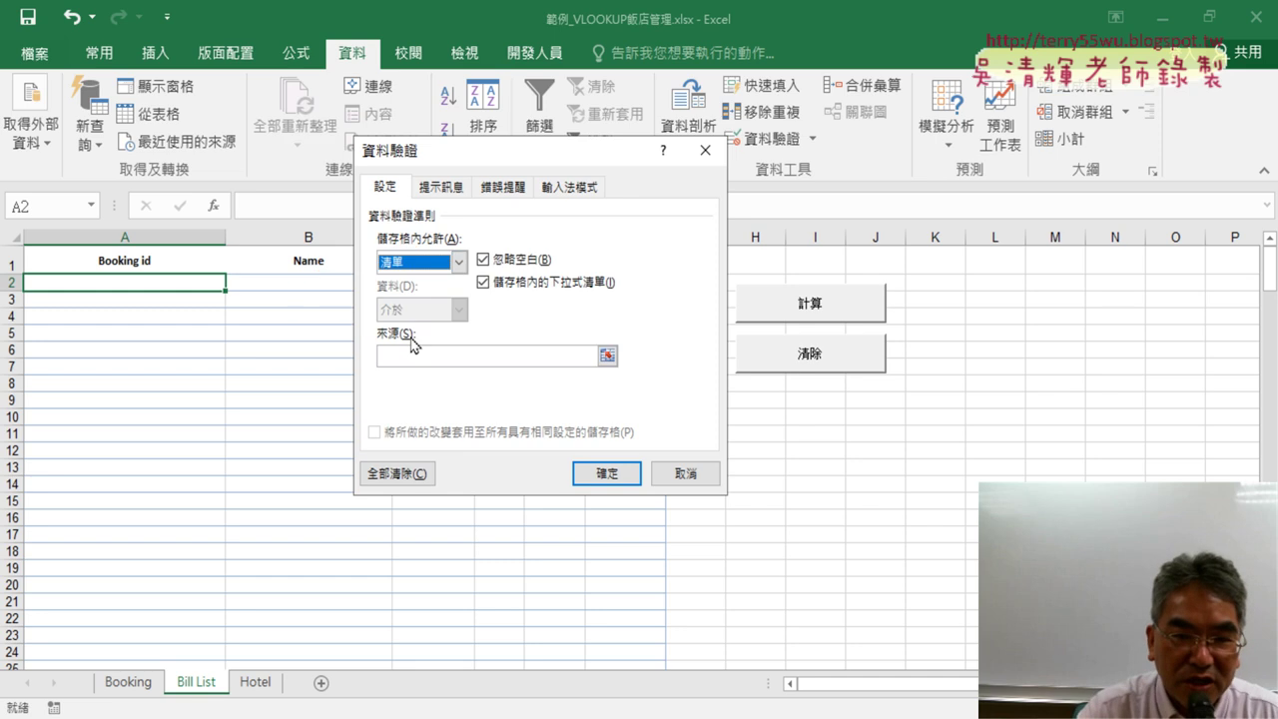
pyautogui.click(417, 263)
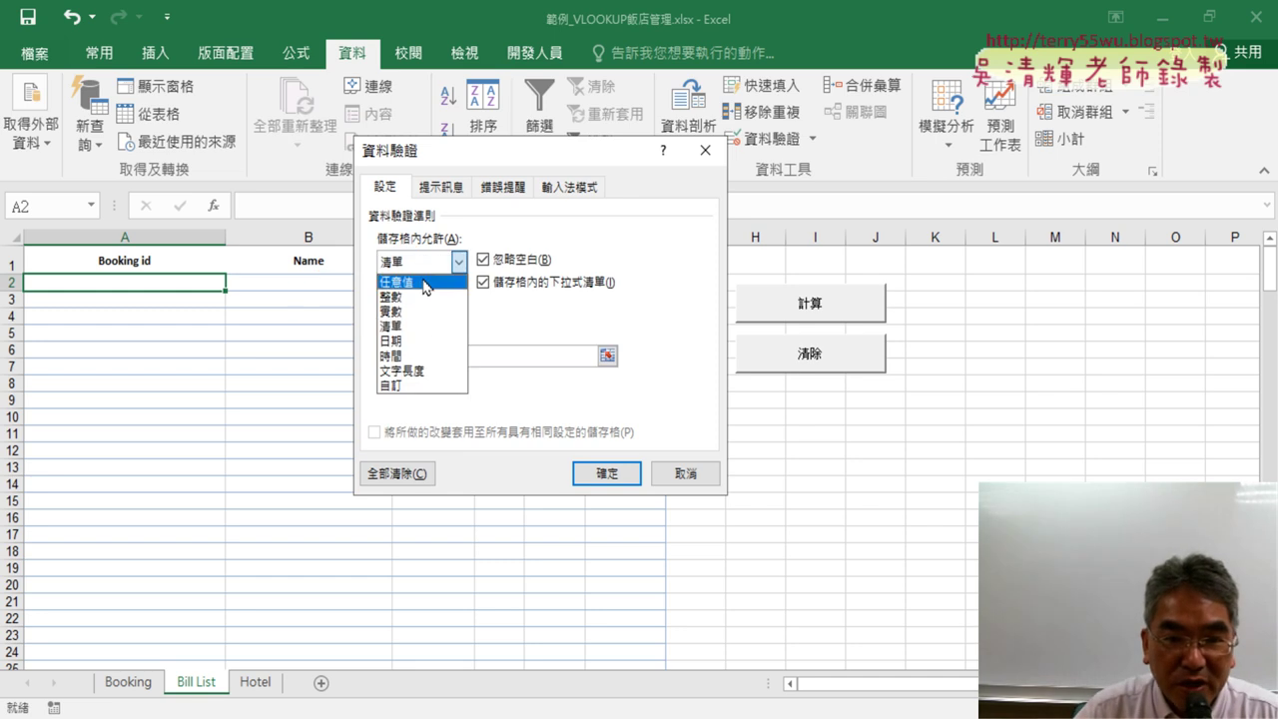
pyautogui.click(422, 282)
pyautogui.click(458, 262)
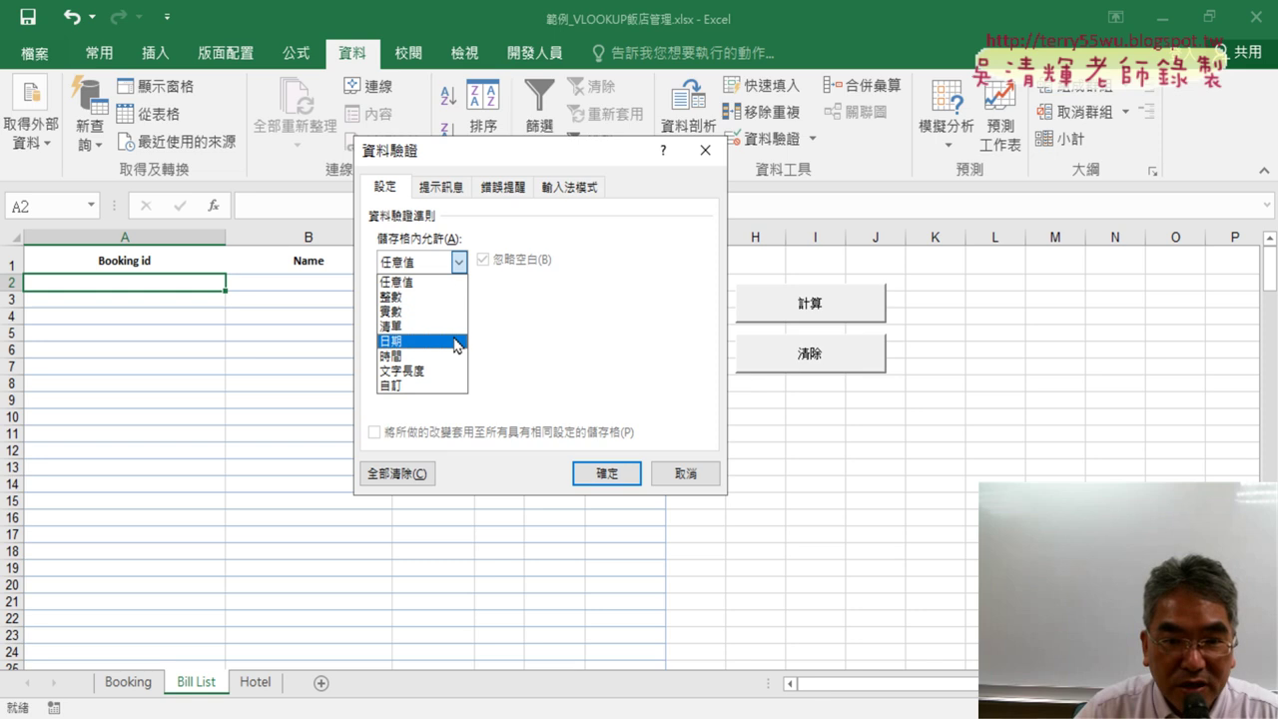
pyautogui.click(456, 328)
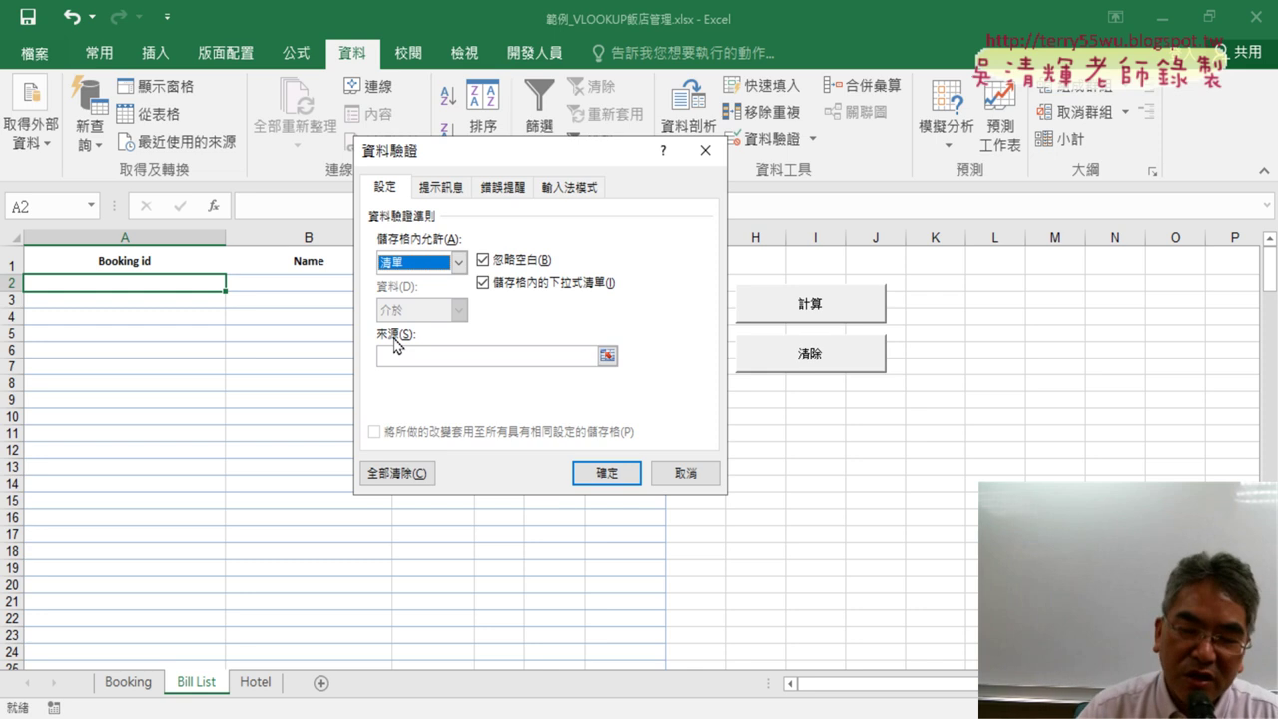
pyautogui.click(440, 360)
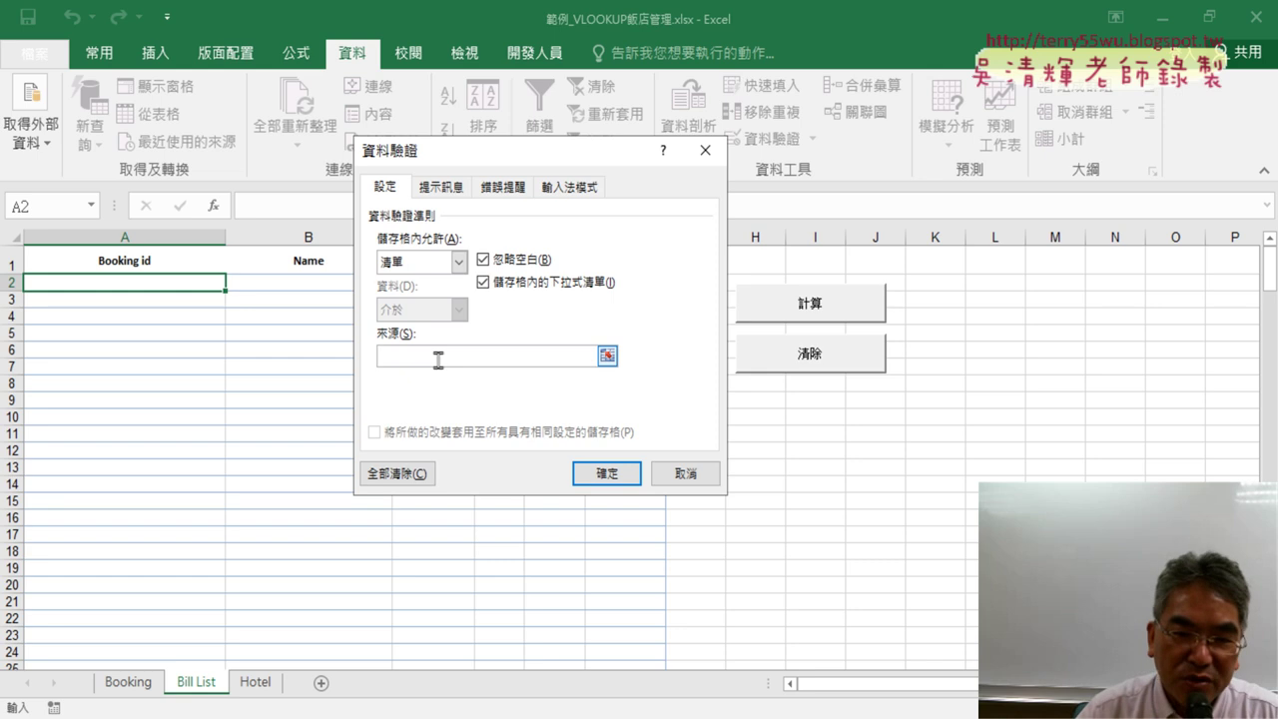
# Replace the partial source with =Booking_id through F3 Paste Name and apply the list rule
pyautogui.click(130, 686)
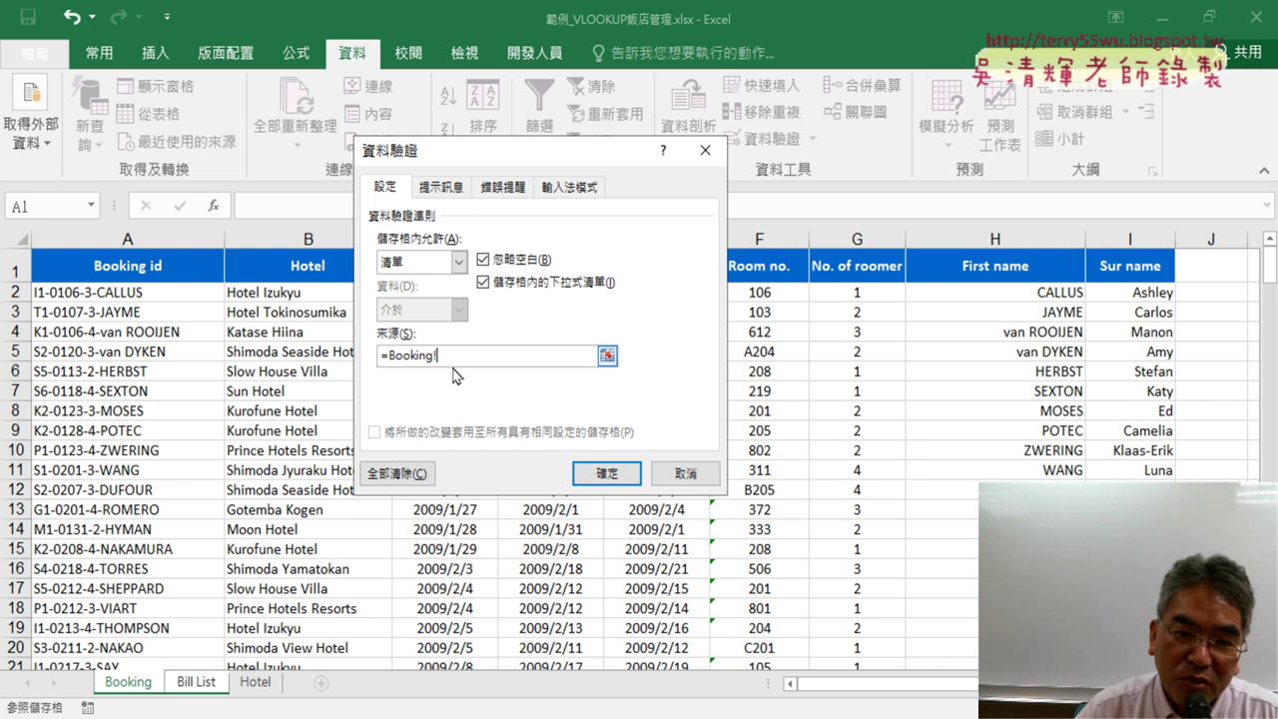
pyautogui.moveTo(459, 356); pyautogui.dragTo(379, 355)
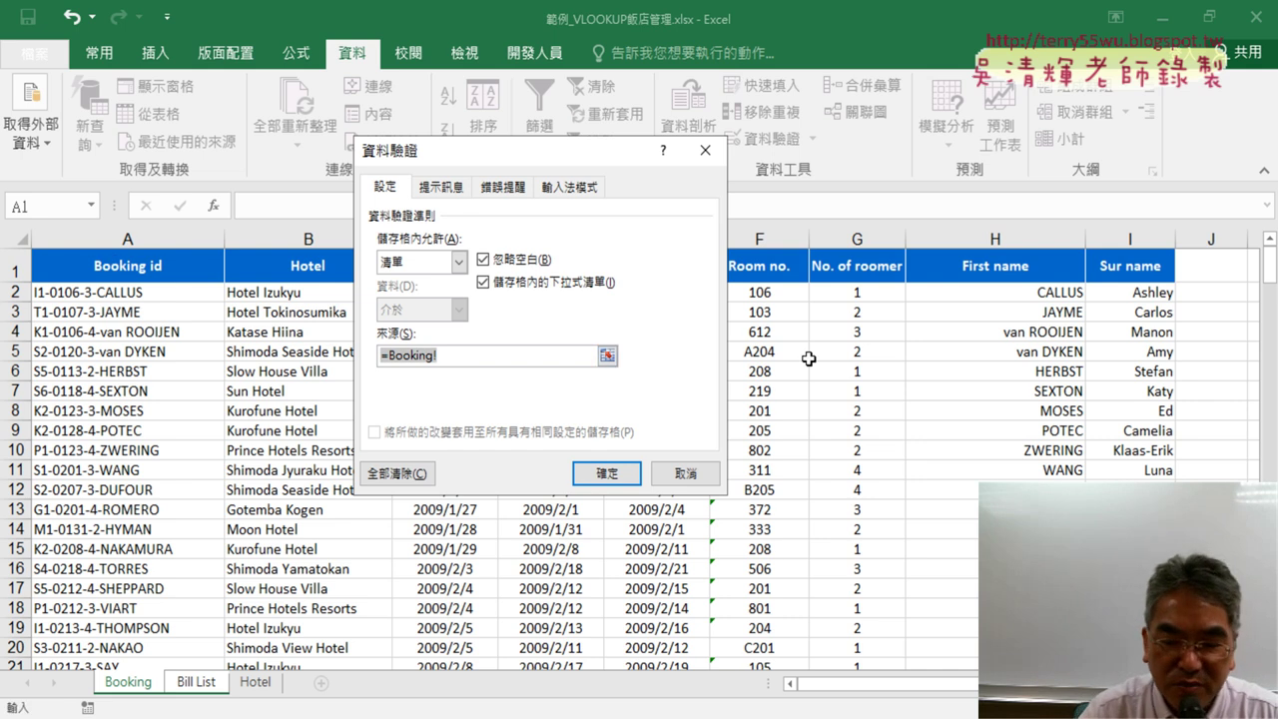
pyautogui.press('BackSpace')
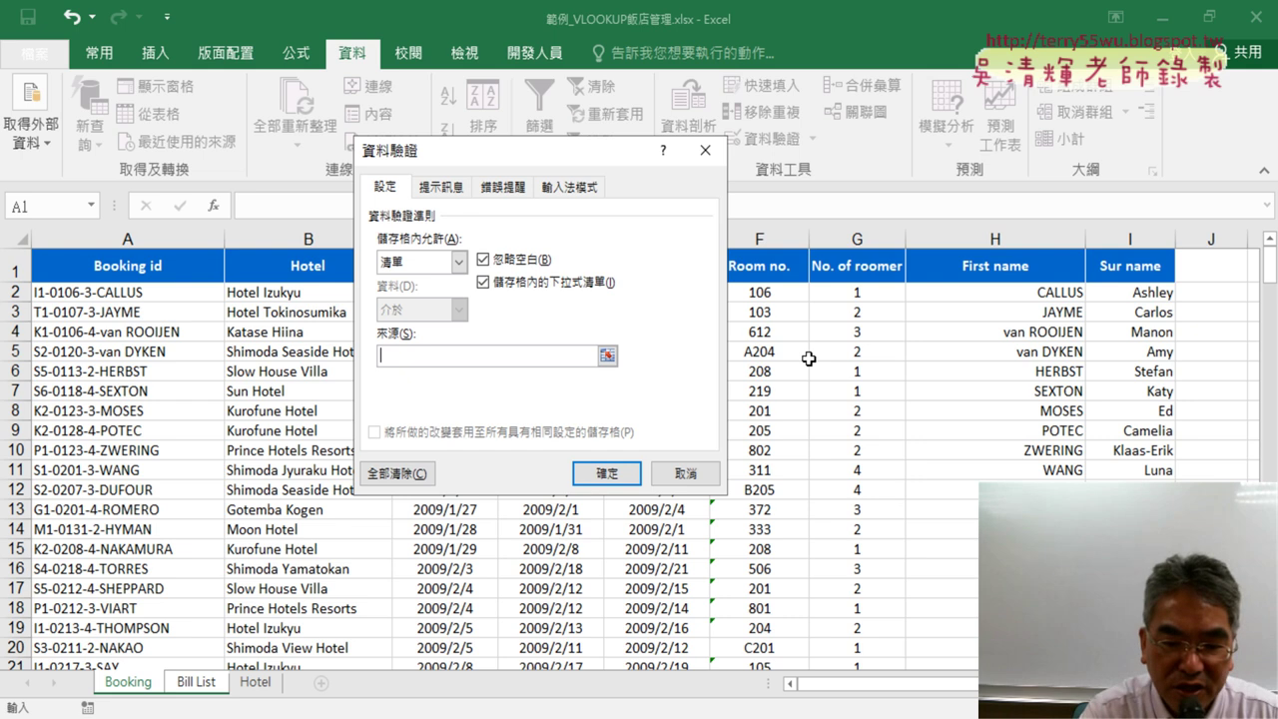
pyautogui.press('F3')
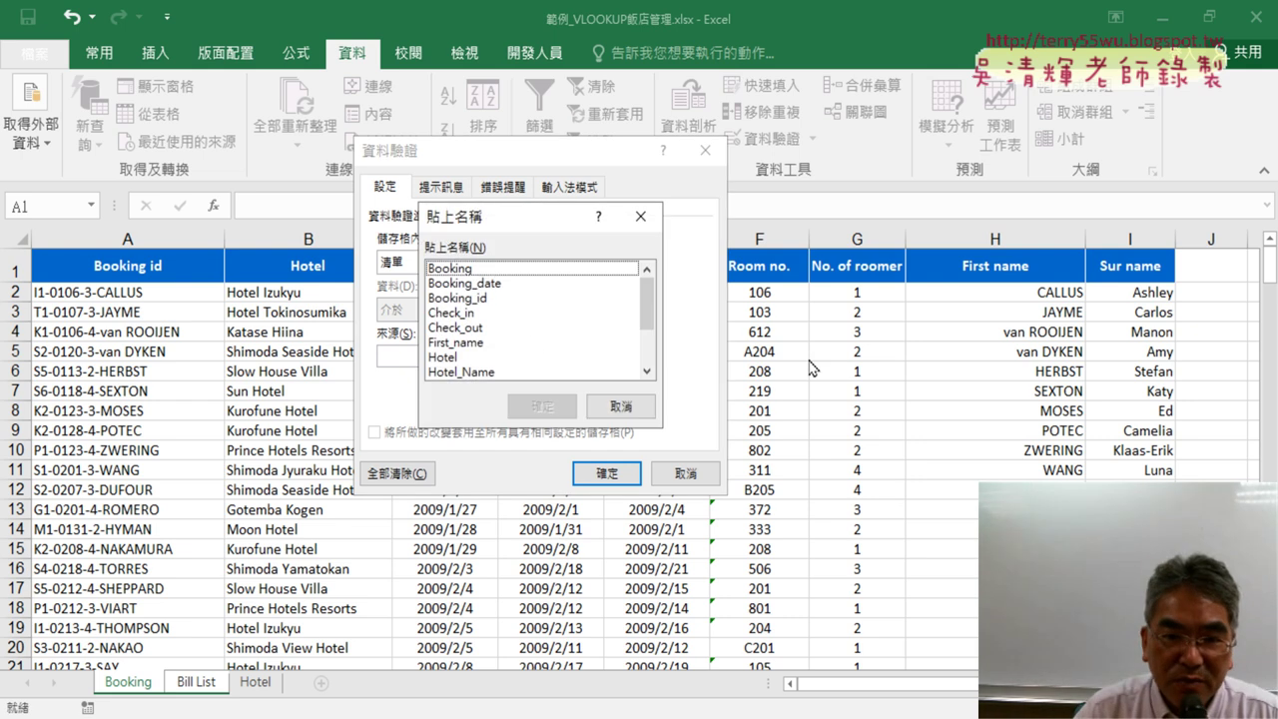
pyautogui.click(482, 299)
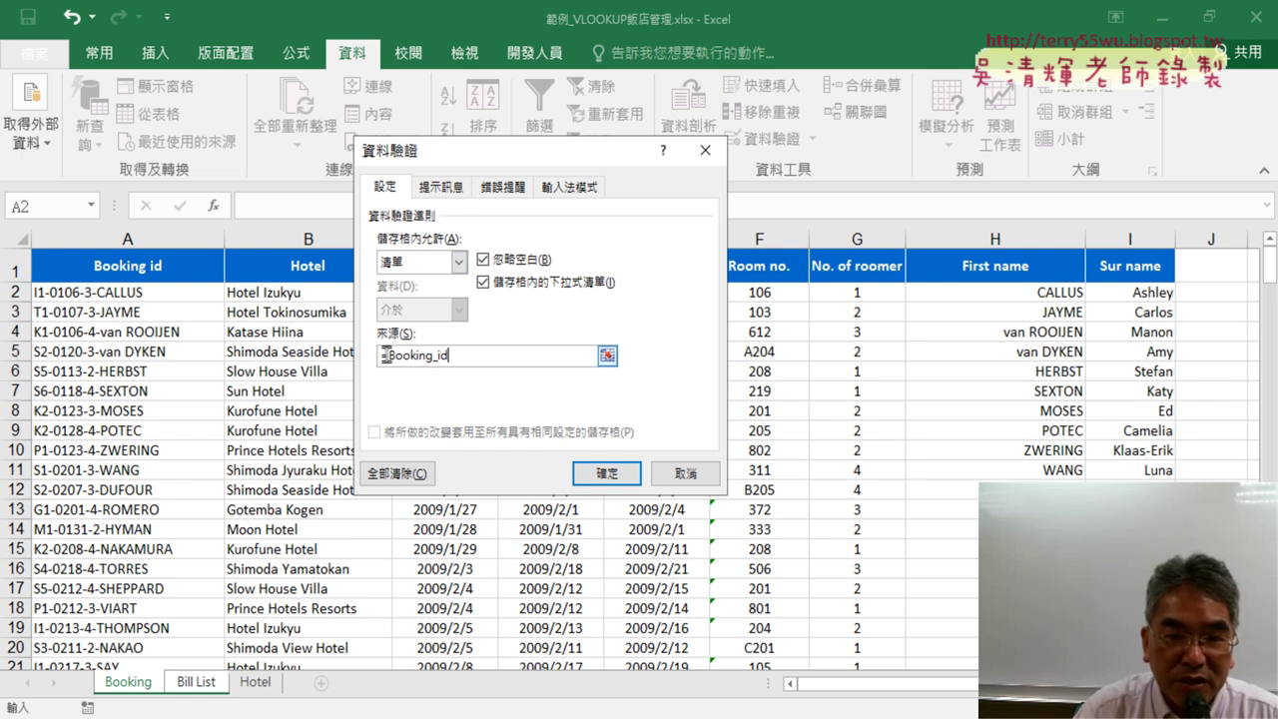
pyautogui.moveTo(384, 355); pyautogui.dragTo(492, 355)
pyautogui.click(481, 357)
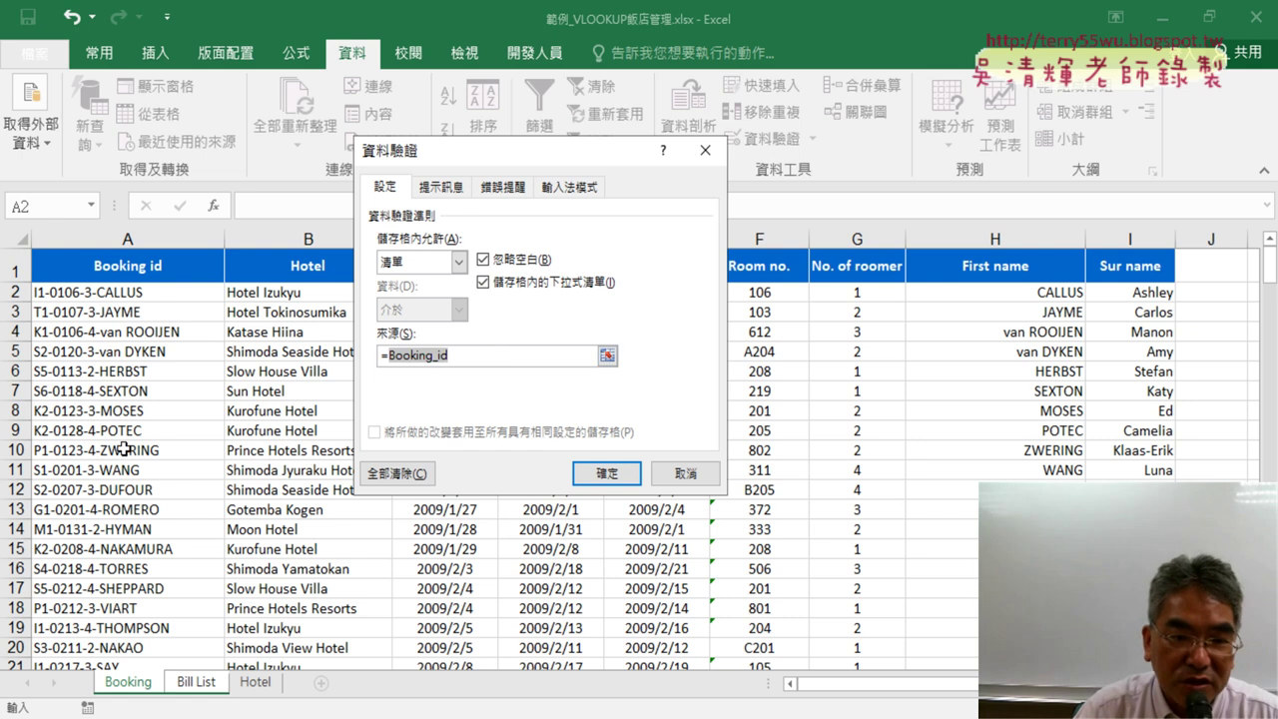
pyautogui.click(608, 474)
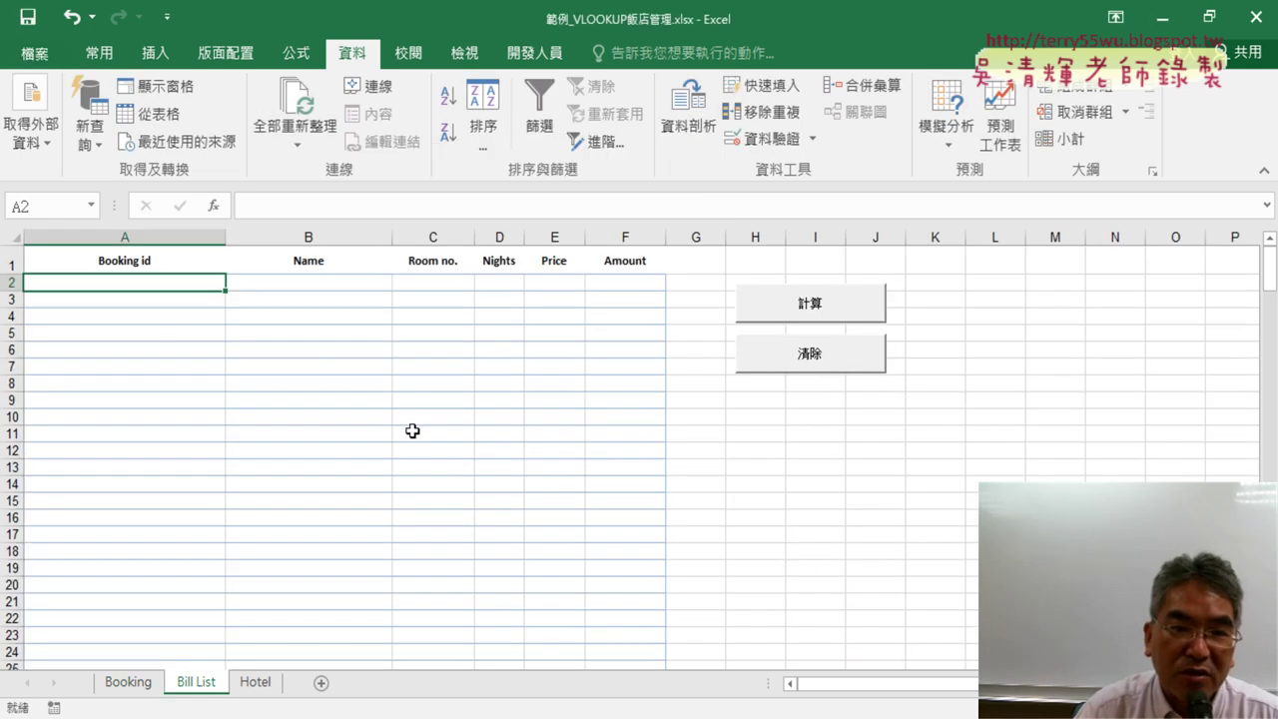
# Select A2 and pick T1-0107-3-JAYME from its new dropdown
pyautogui.click(365, 419)
pyautogui.click(216, 284)
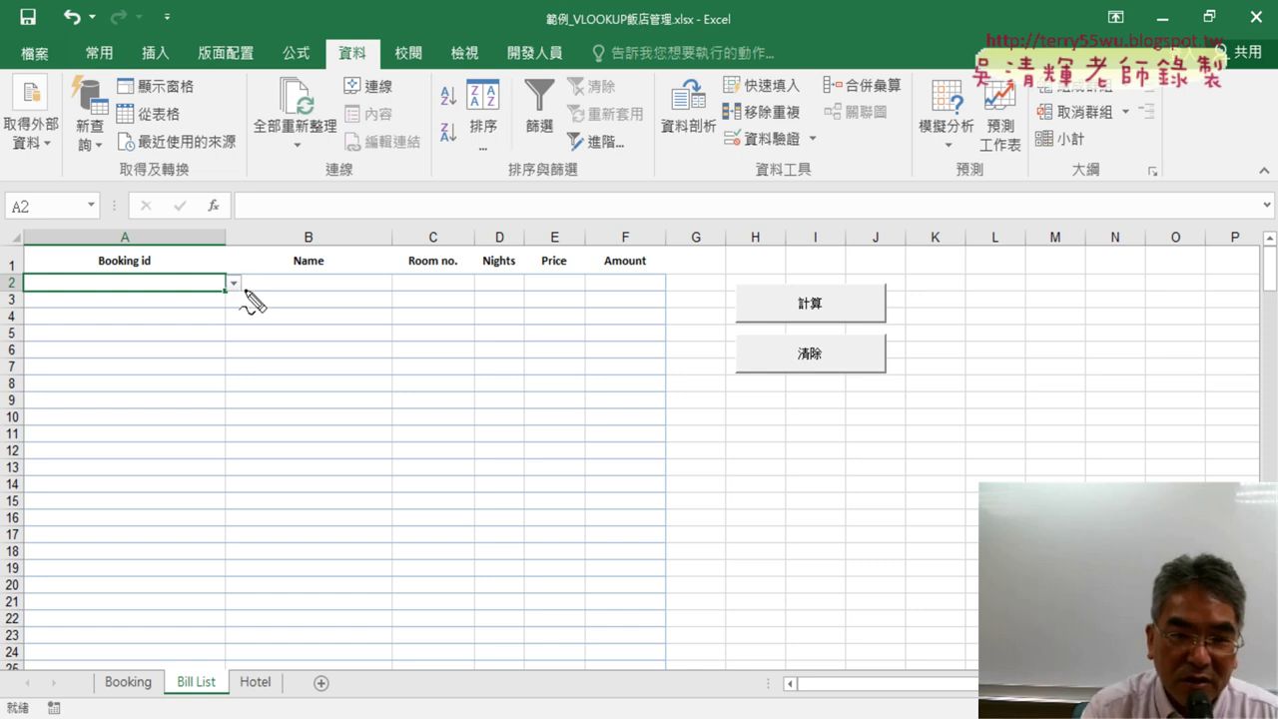
pyautogui.moveTo(246, 306)
pyautogui.mouseDown()
pyautogui.moveTo(250, 265)
pyautogui.moveTo(239, 314)
pyautogui.mouseUp()
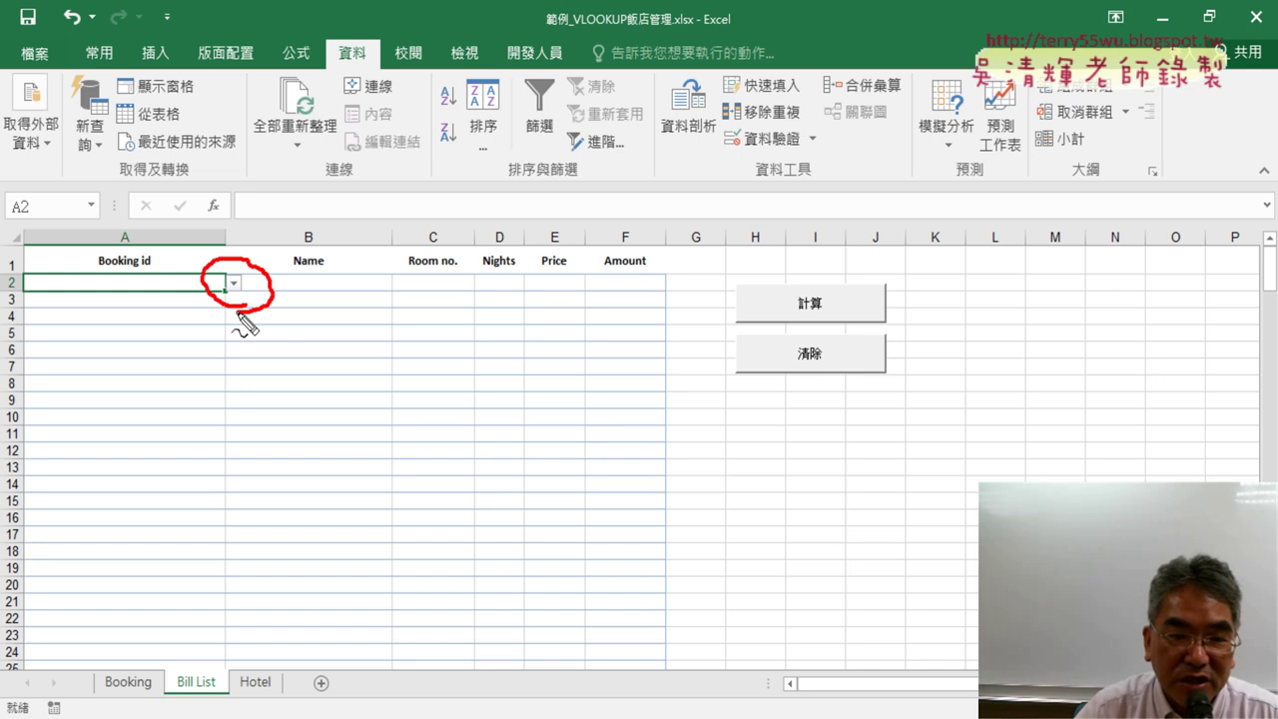
pyautogui.press('Escape')
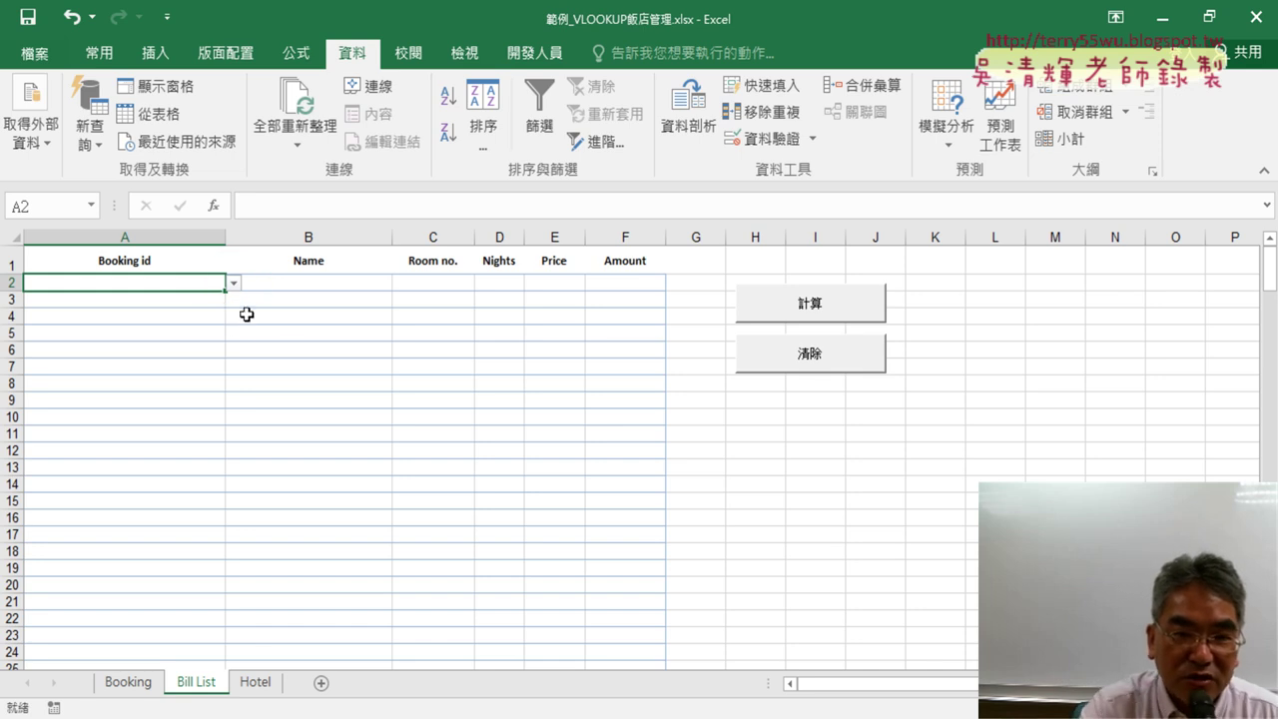
pyautogui.click(235, 284)
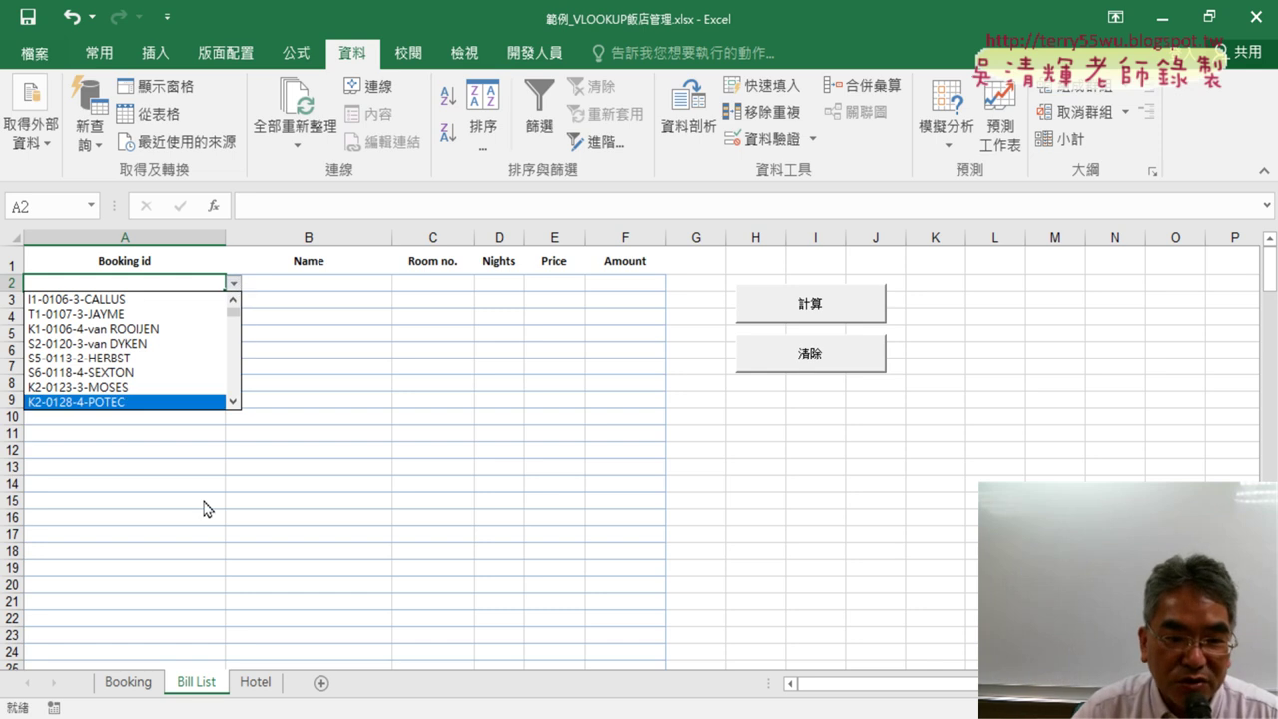
pyautogui.moveTo(234, 315)
pyautogui.mouseDown()
pyautogui.moveTo(233, 357)
pyautogui.moveTo(233, 311)
pyautogui.mouseUp()
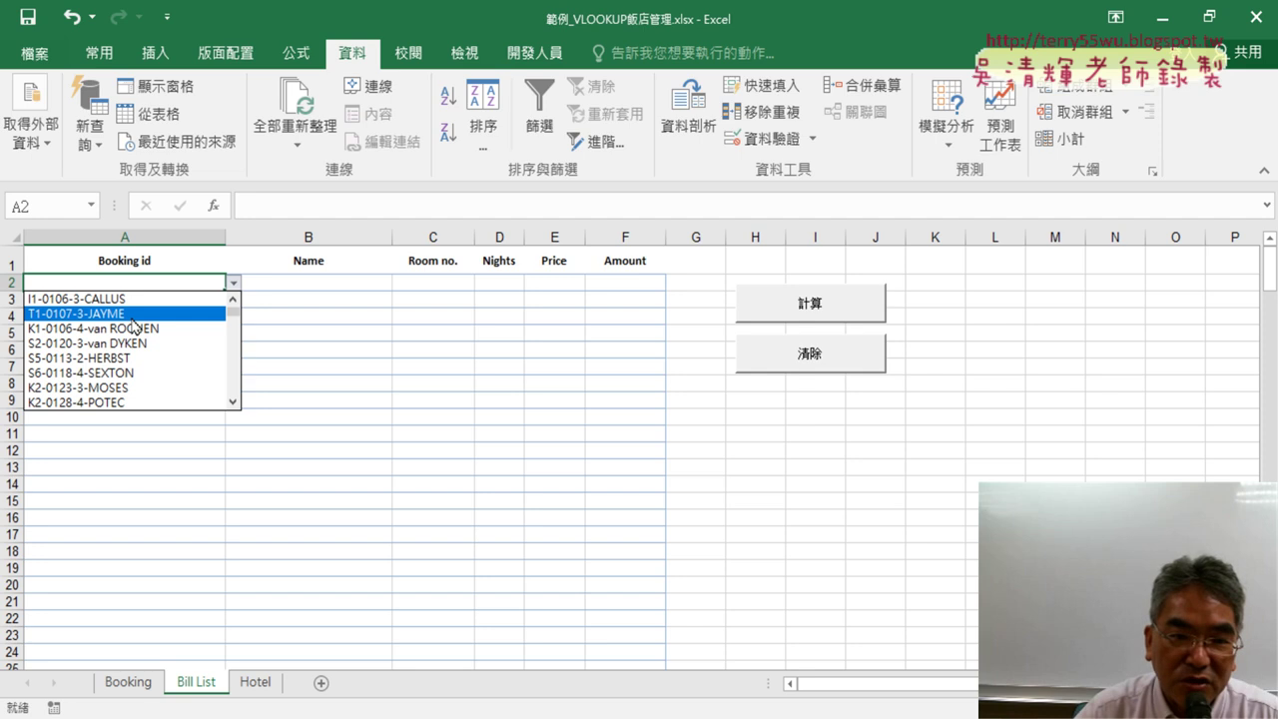
pyautogui.click(132, 322)
# Check the empty Name through Amount cells of row 2, then return to A2
pyautogui.click(326, 290)
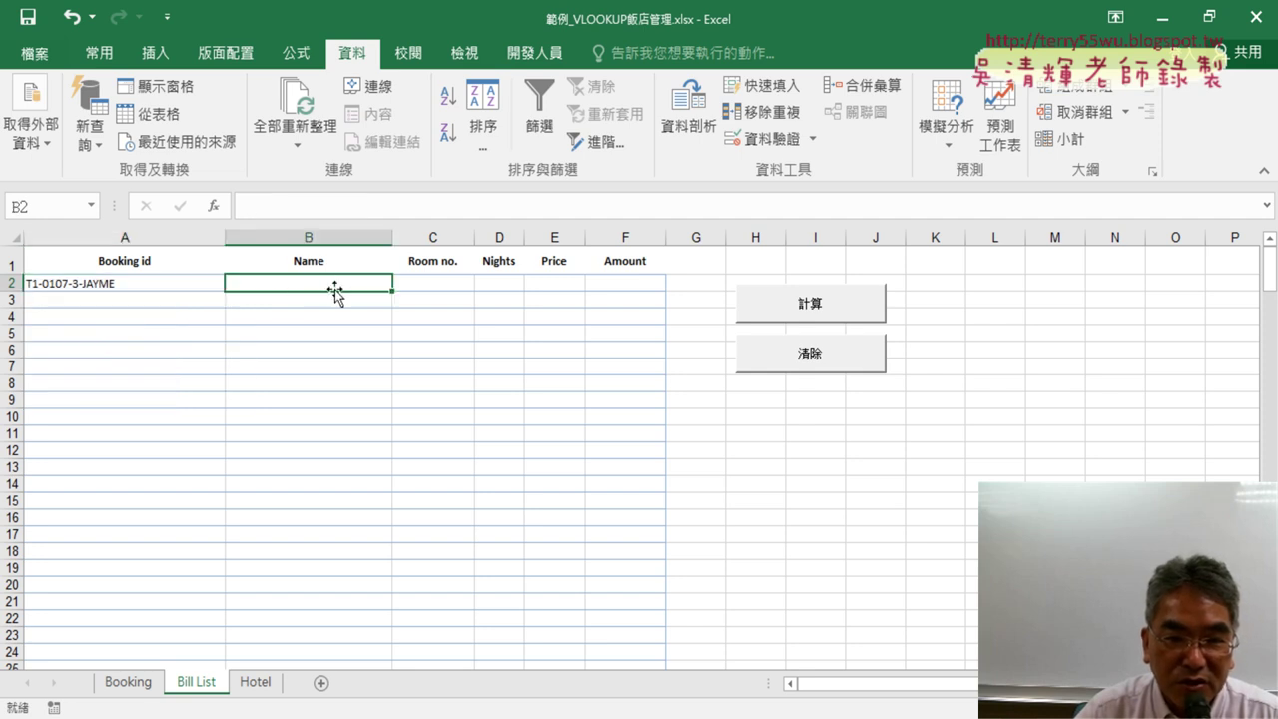
pyautogui.click(429, 286)
pyautogui.click(503, 285)
pyautogui.click(556, 285)
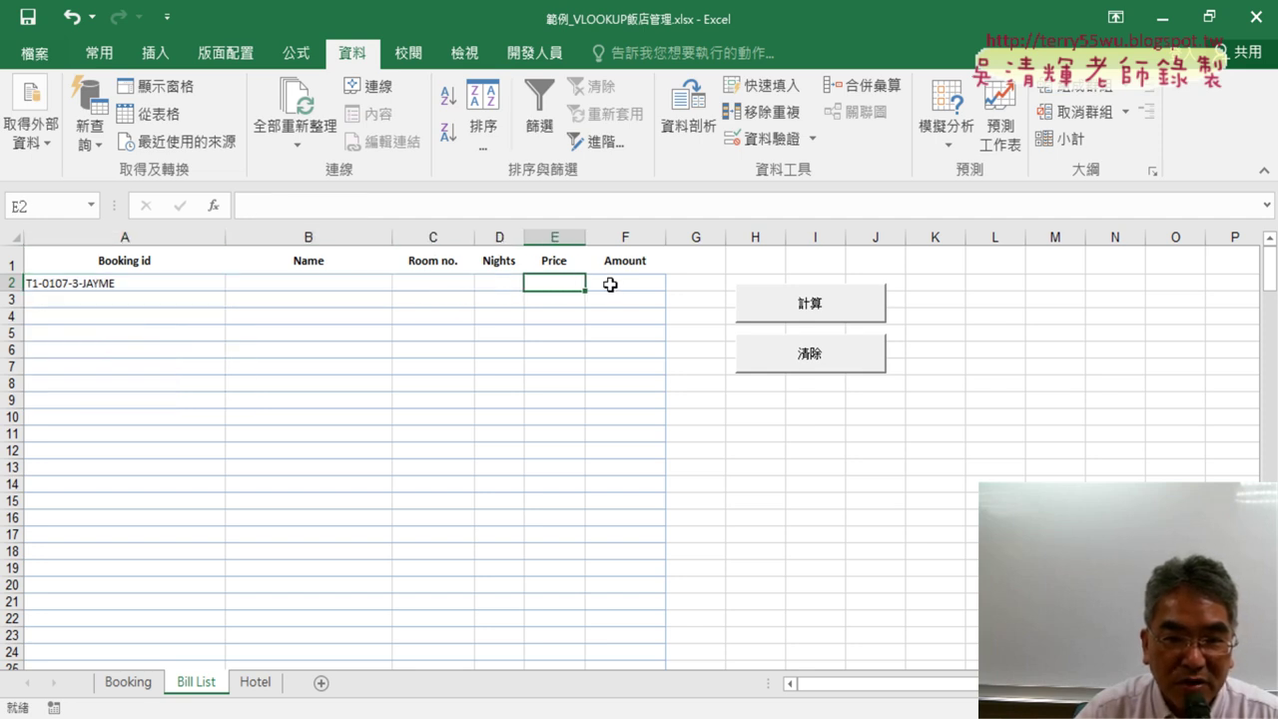
pyautogui.click(609, 283)
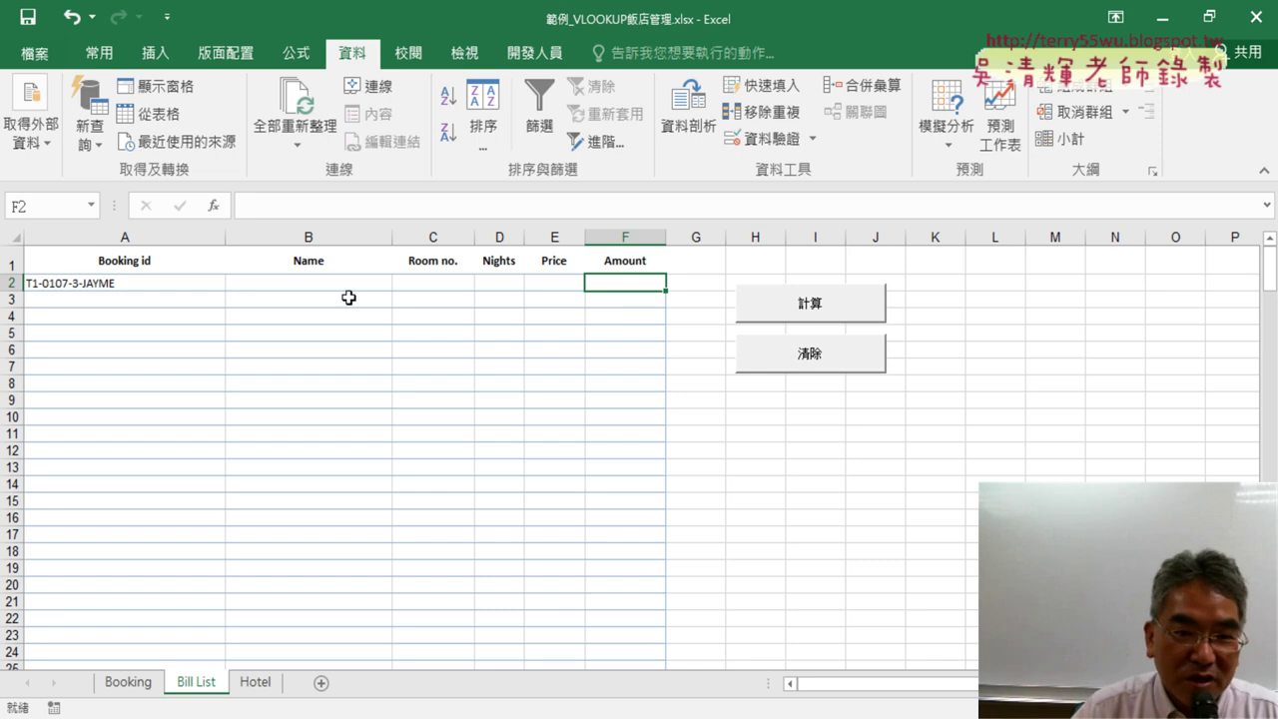
pyautogui.click(212, 285)
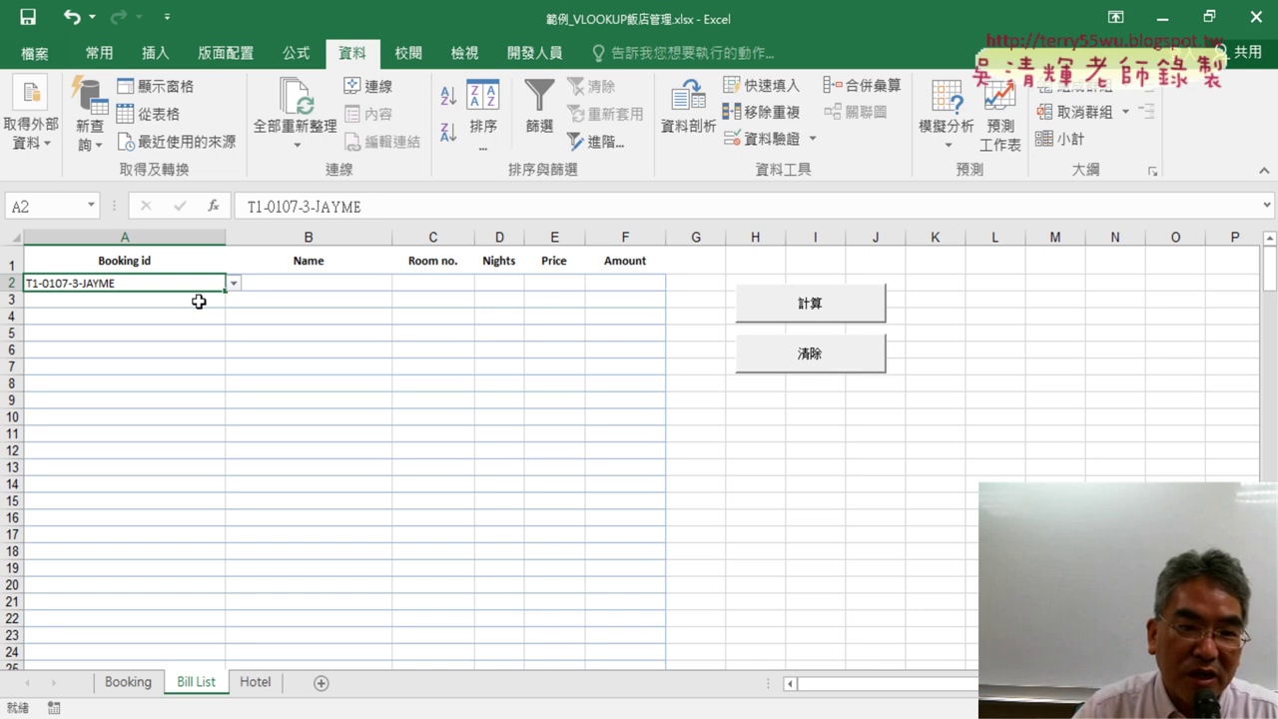
# Confirm A3 lacks the list, then select column A from A2 to the last row
pyautogui.click(198, 301)
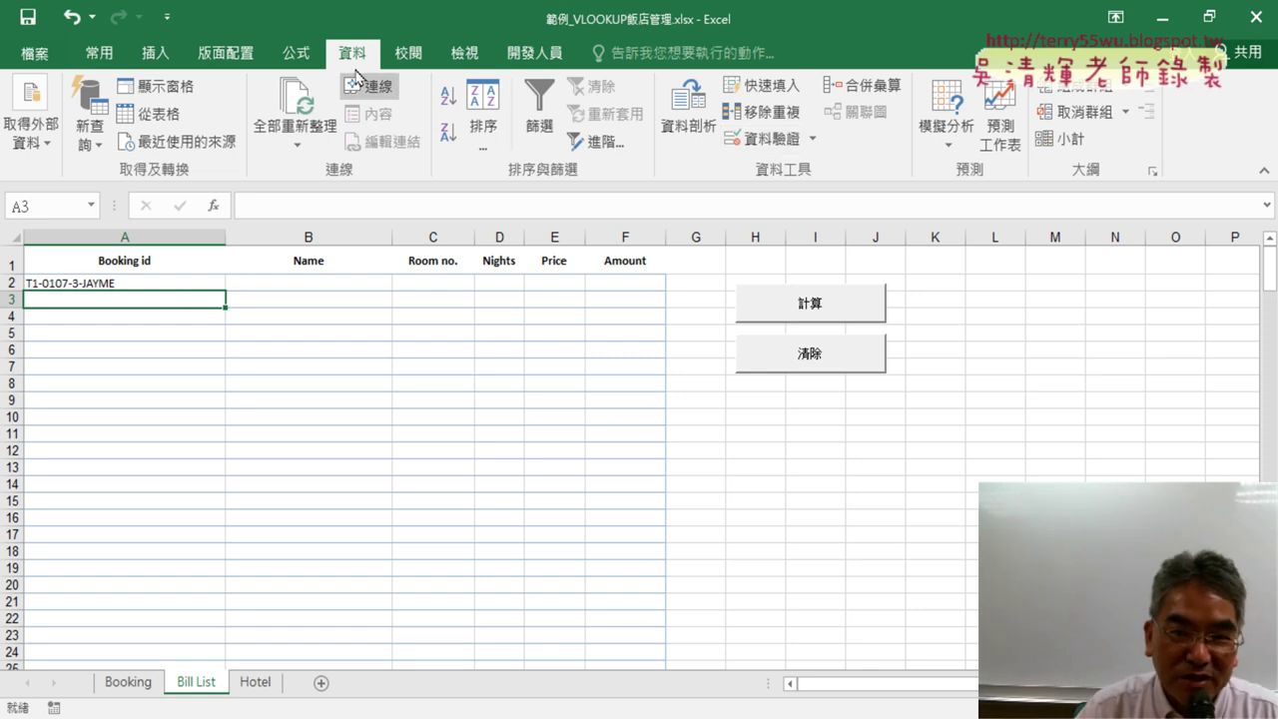
pyautogui.click(171, 282)
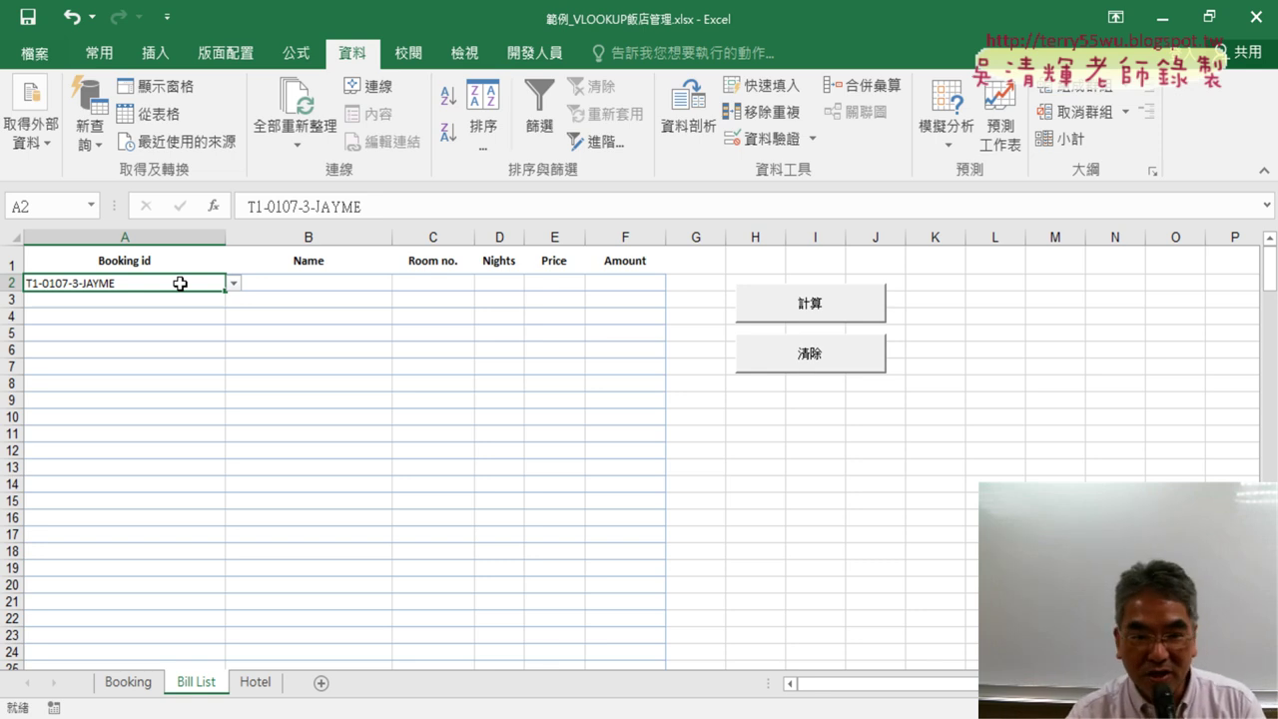
pyautogui.hotkey('ctrl', 'shift', 'Down')
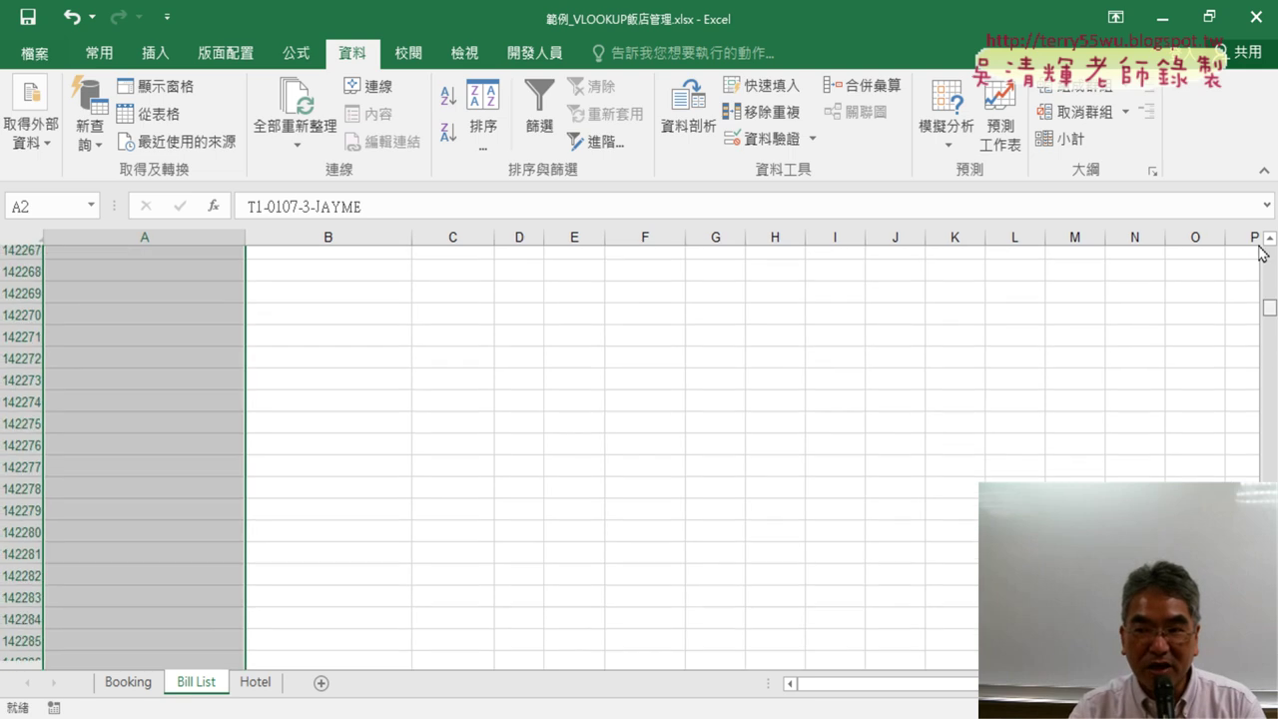
pyautogui.hotkey('ctrl', 'BackSpace')
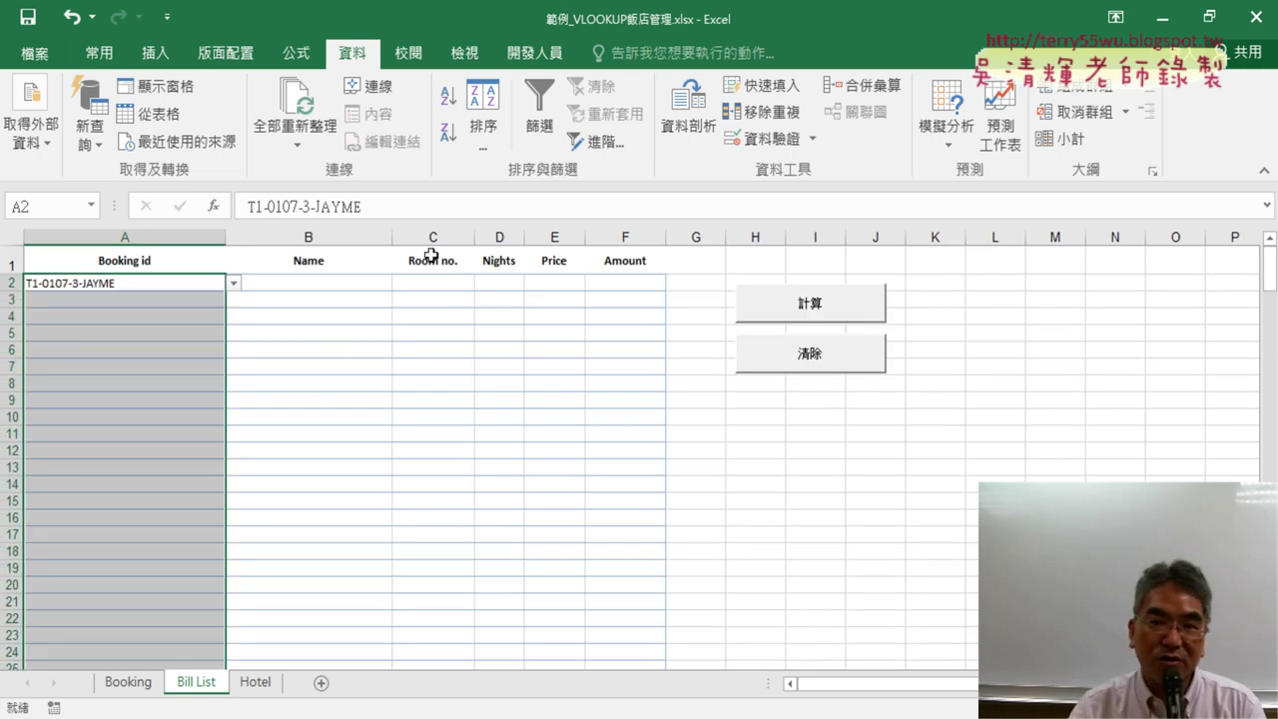
# Extend A2's validation to the selected column, keeping the allowed type as List
pyautogui.click(768, 138)
pyautogui.click(564, 423)
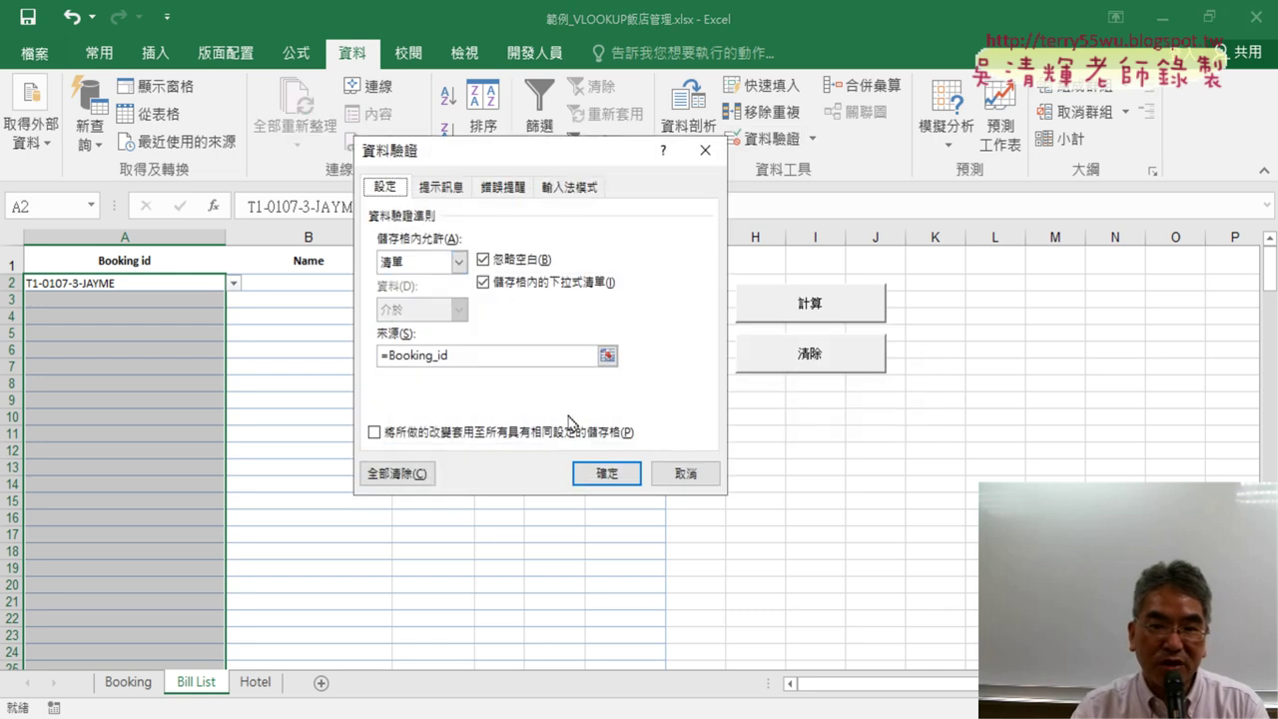
pyautogui.click(458, 261)
pyautogui.click(418, 325)
pyautogui.click(458, 261)
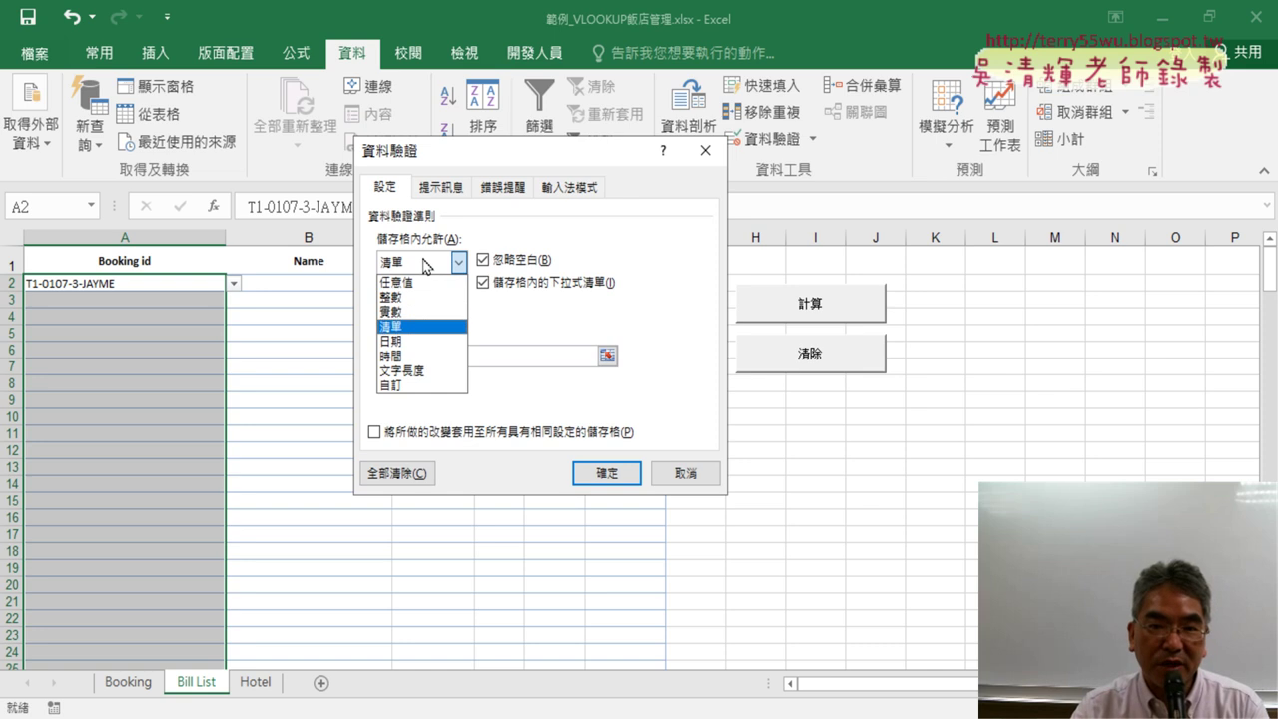
pyautogui.click(412, 282)
pyautogui.click(428, 260)
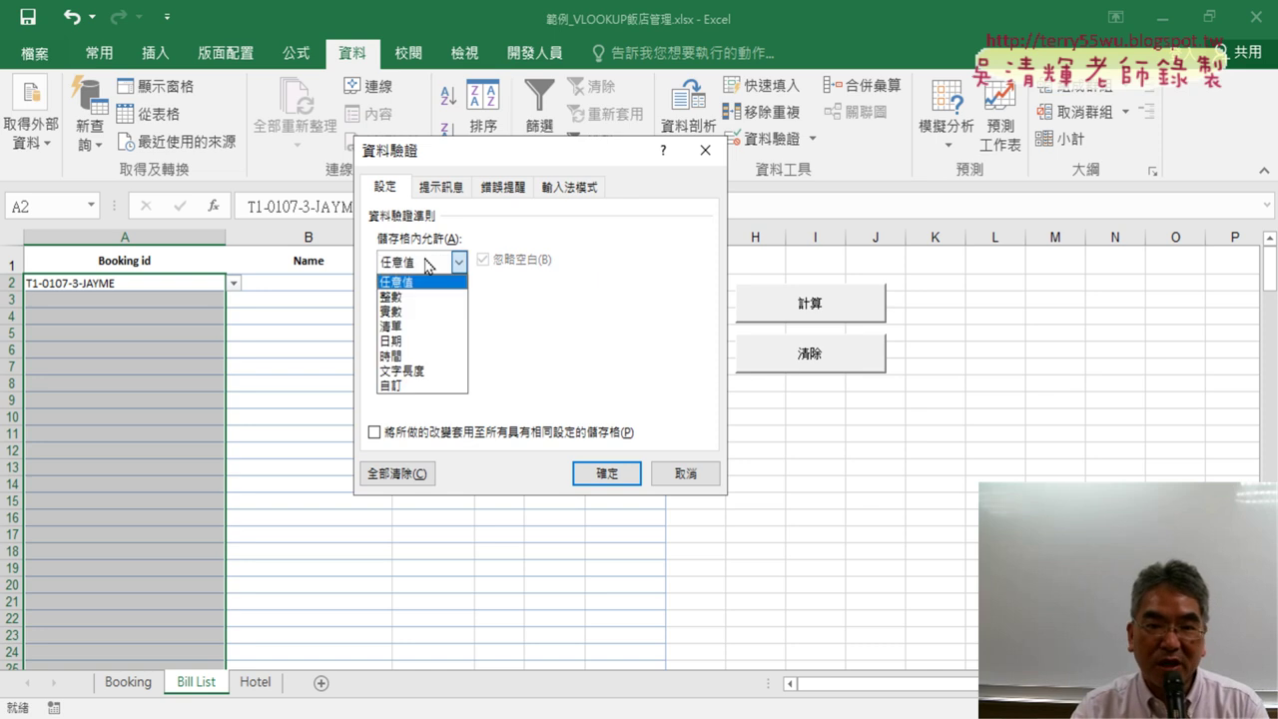
pyautogui.click(419, 322)
# Reset the list source to =Booking_id via F3 Paste Name and confirm
pyautogui.click(469, 355)
pyautogui.moveTo(469, 355); pyautogui.dragTo(380, 355)
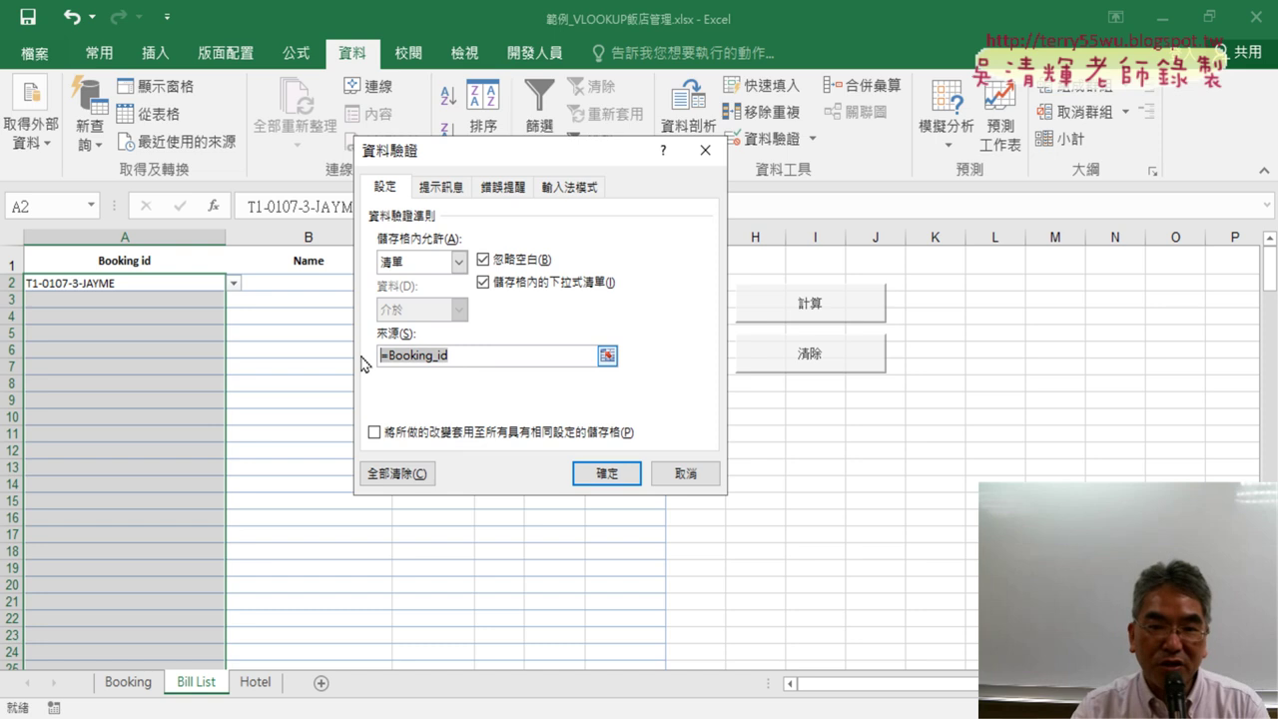
pyautogui.press('Delete')
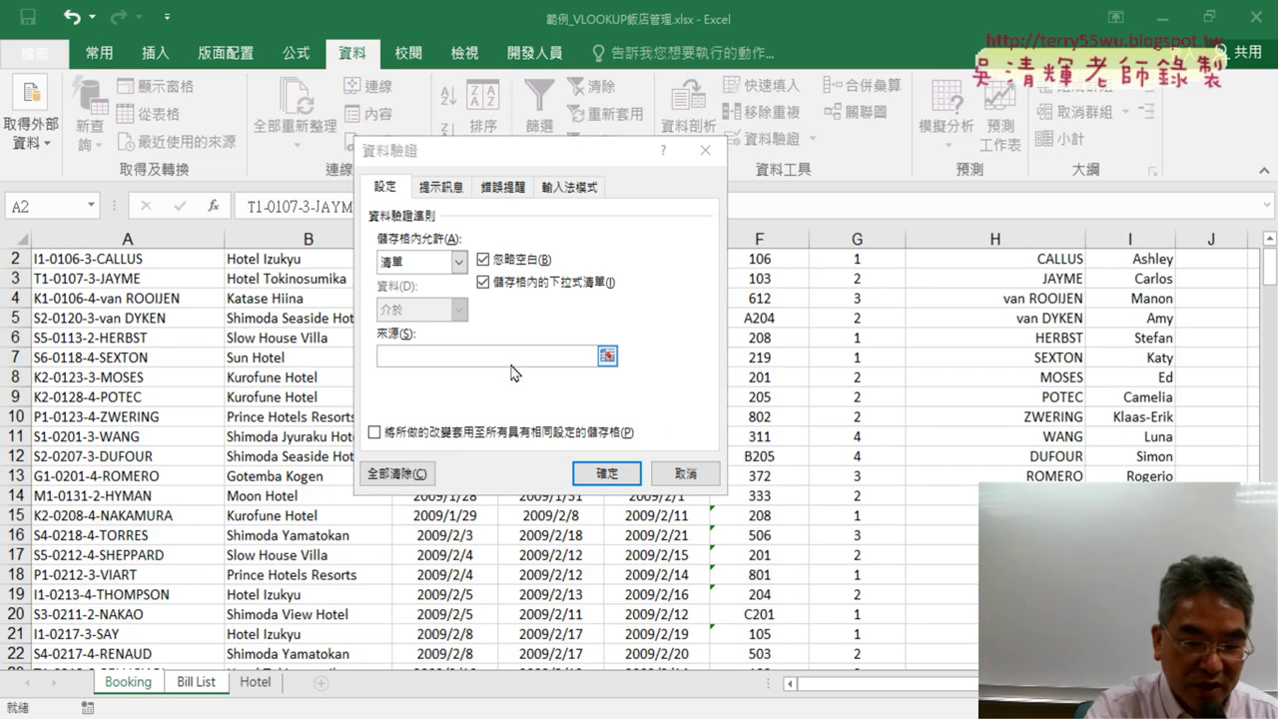
pyautogui.press('F3')
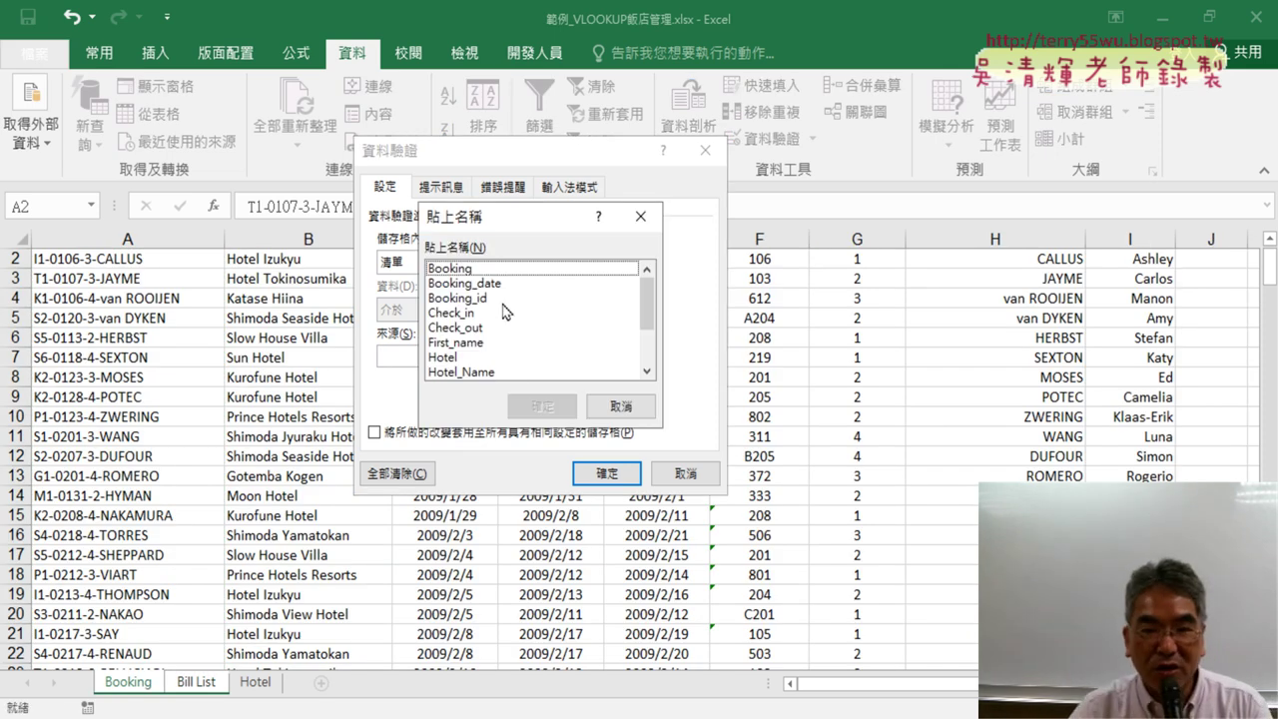
pyautogui.click(485, 300)
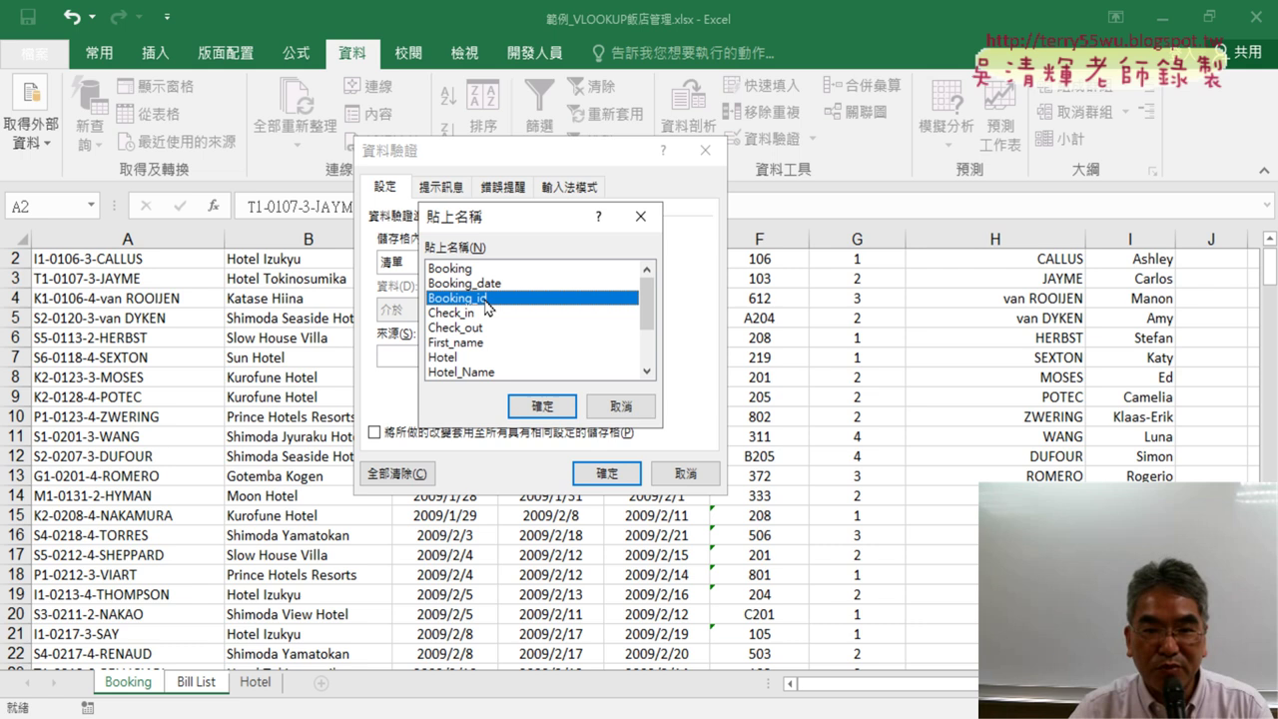
pyautogui.click(551, 407)
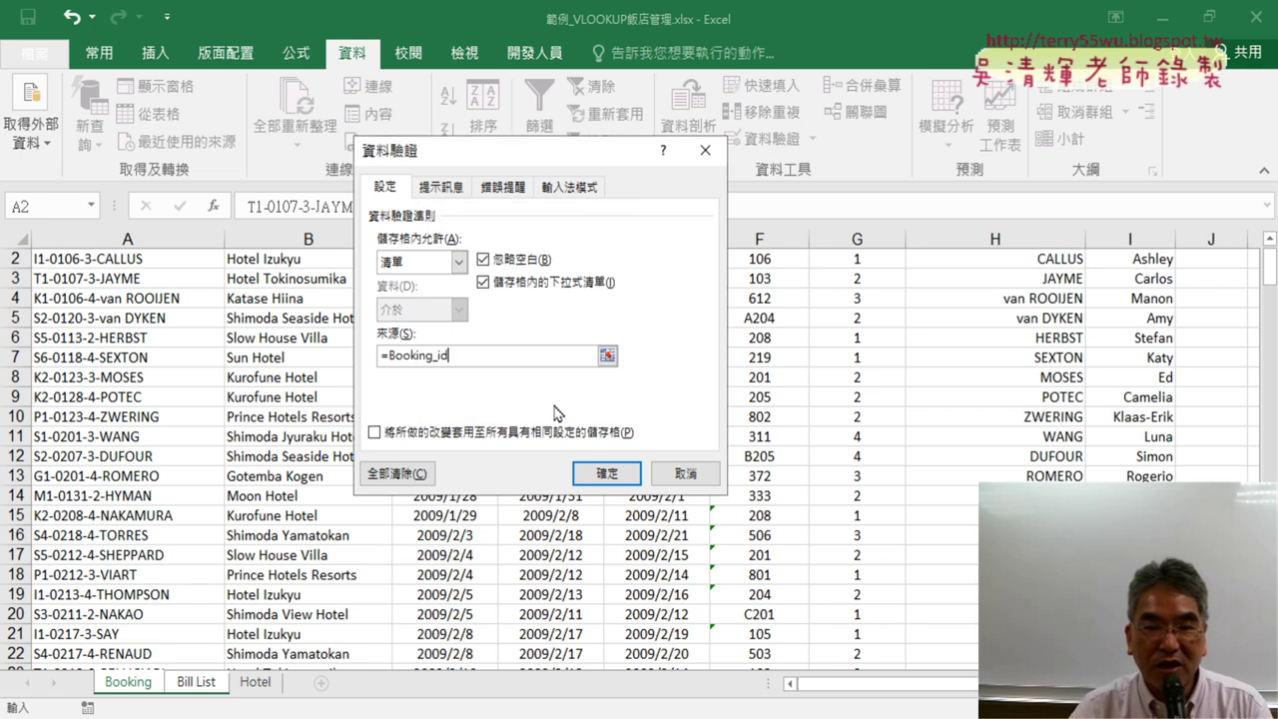
pyautogui.click(606, 471)
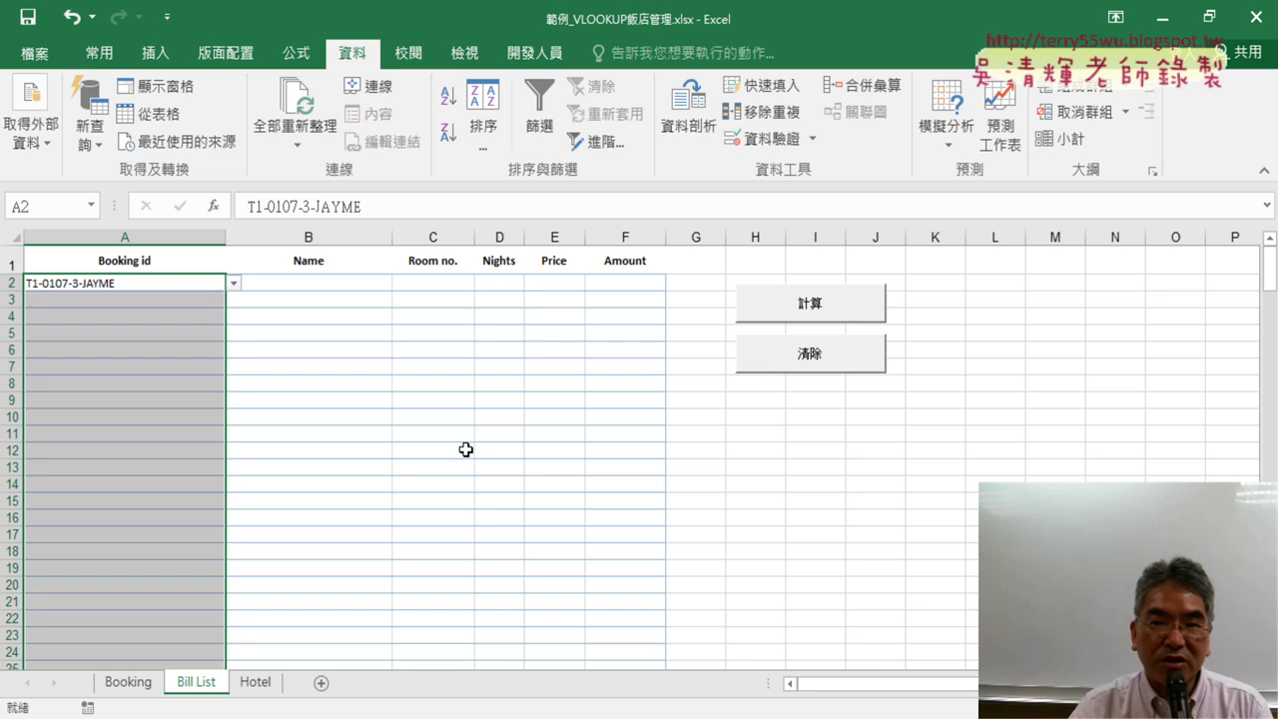
# Pick S5-0113-2-HERBST, S6-0118-4-SEXTON and K2-0128-4-POTEC from the dropdowns in A3, A4 and A5
pyautogui.click(170, 299)
pyautogui.click(232, 300)
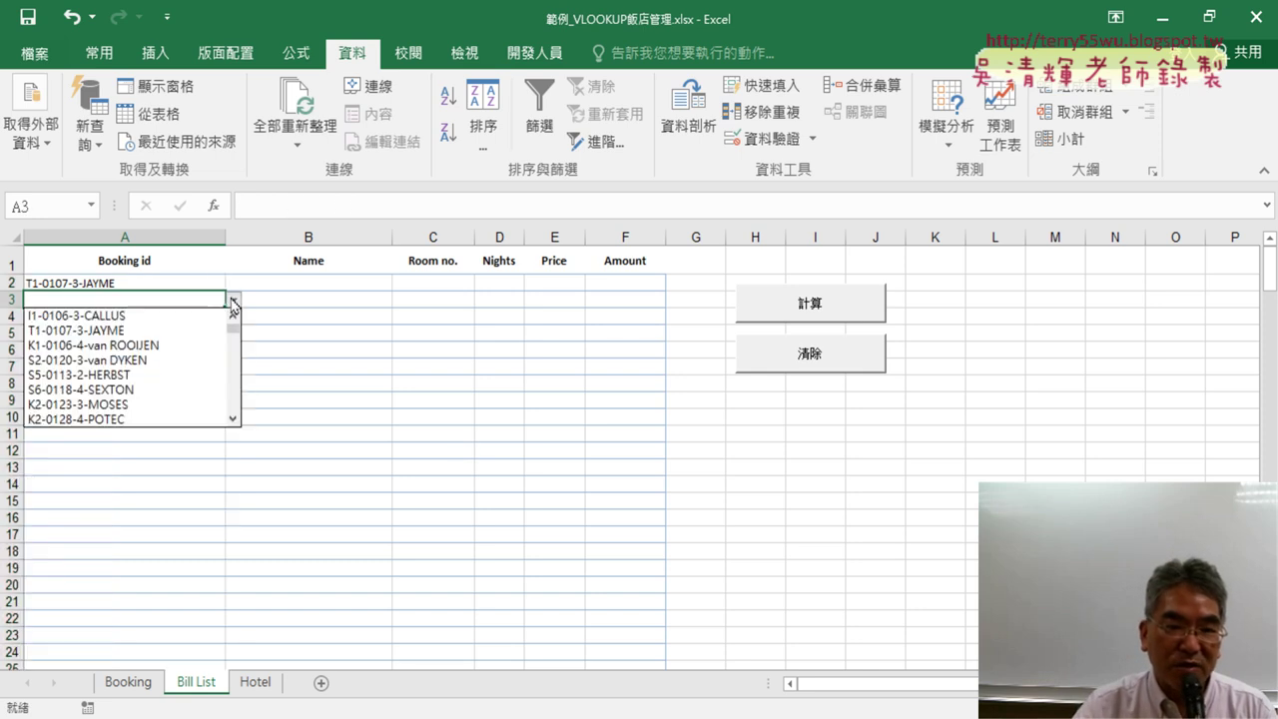
pyautogui.click(167, 367)
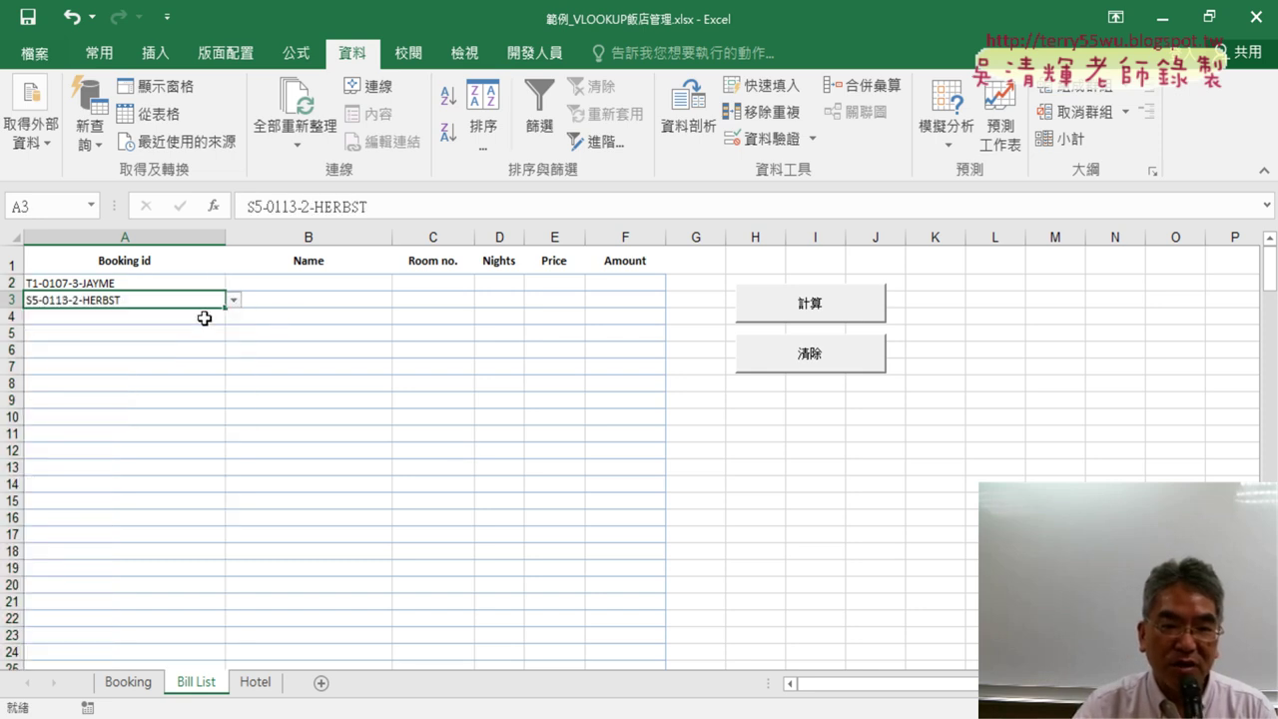
pyautogui.click(203, 317)
pyautogui.click(233, 316)
pyautogui.click(175, 401)
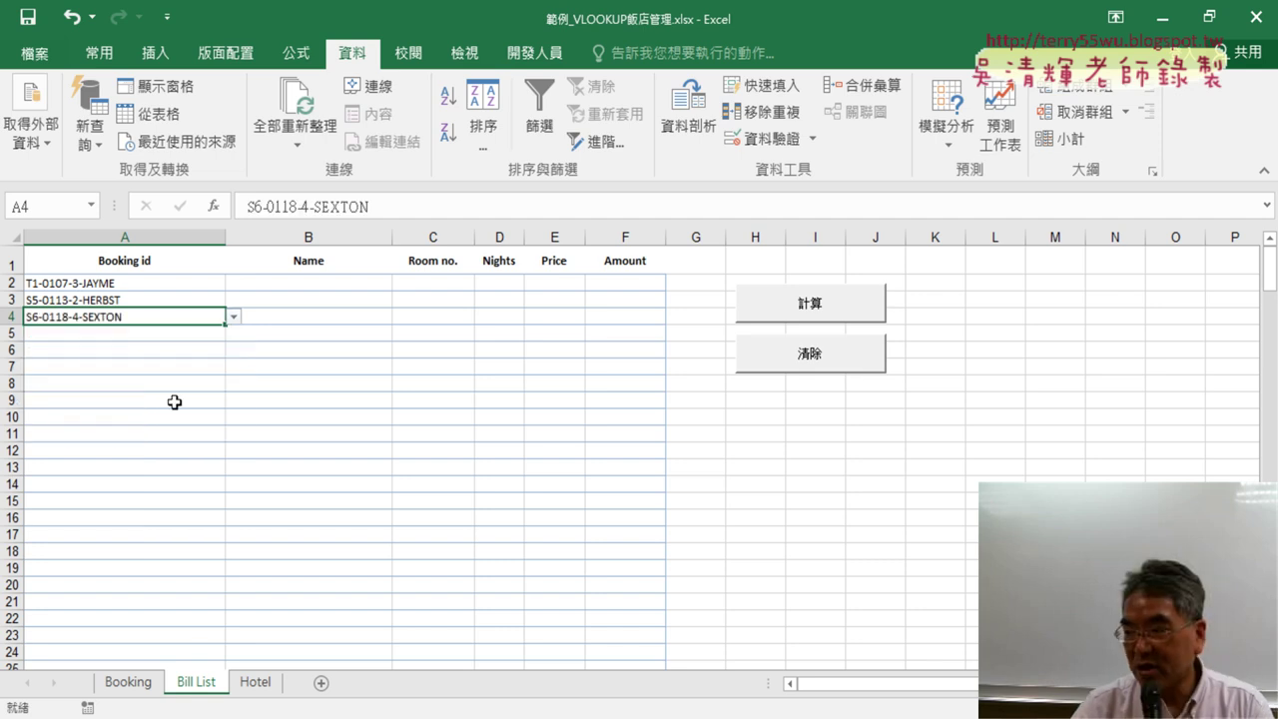
pyautogui.click(180, 335)
pyautogui.click(233, 334)
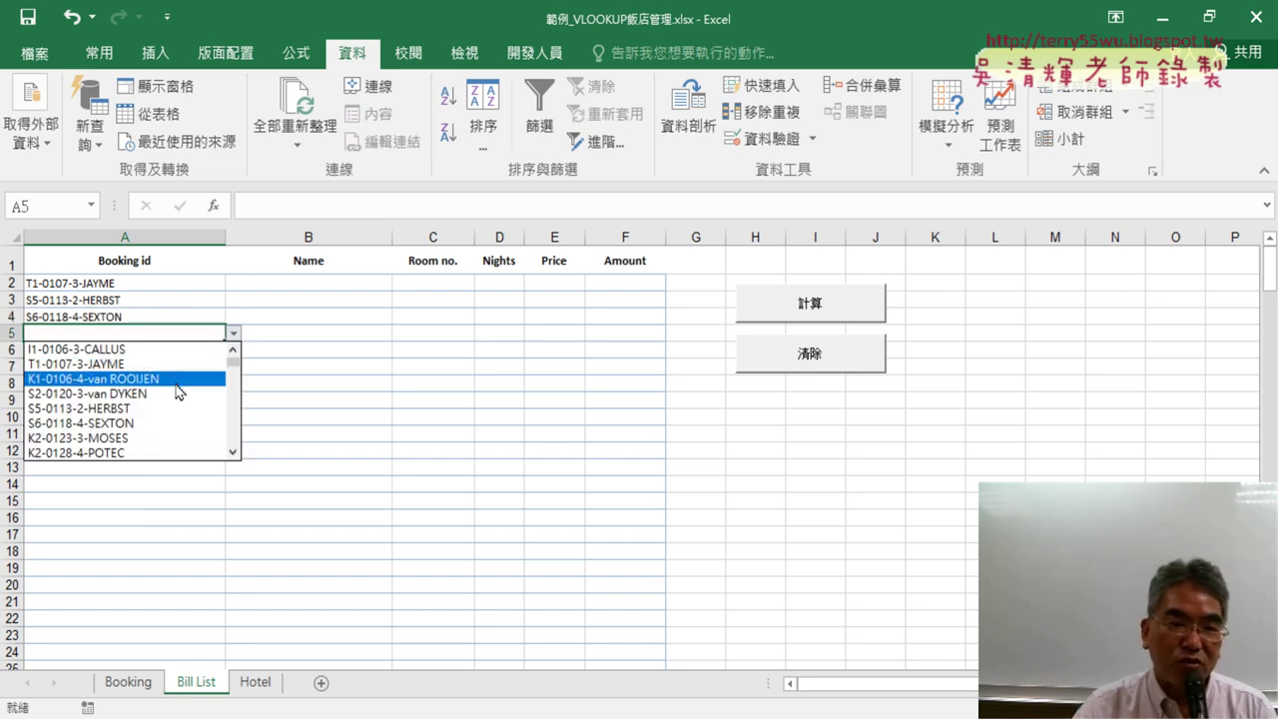
pyautogui.click(168, 451)
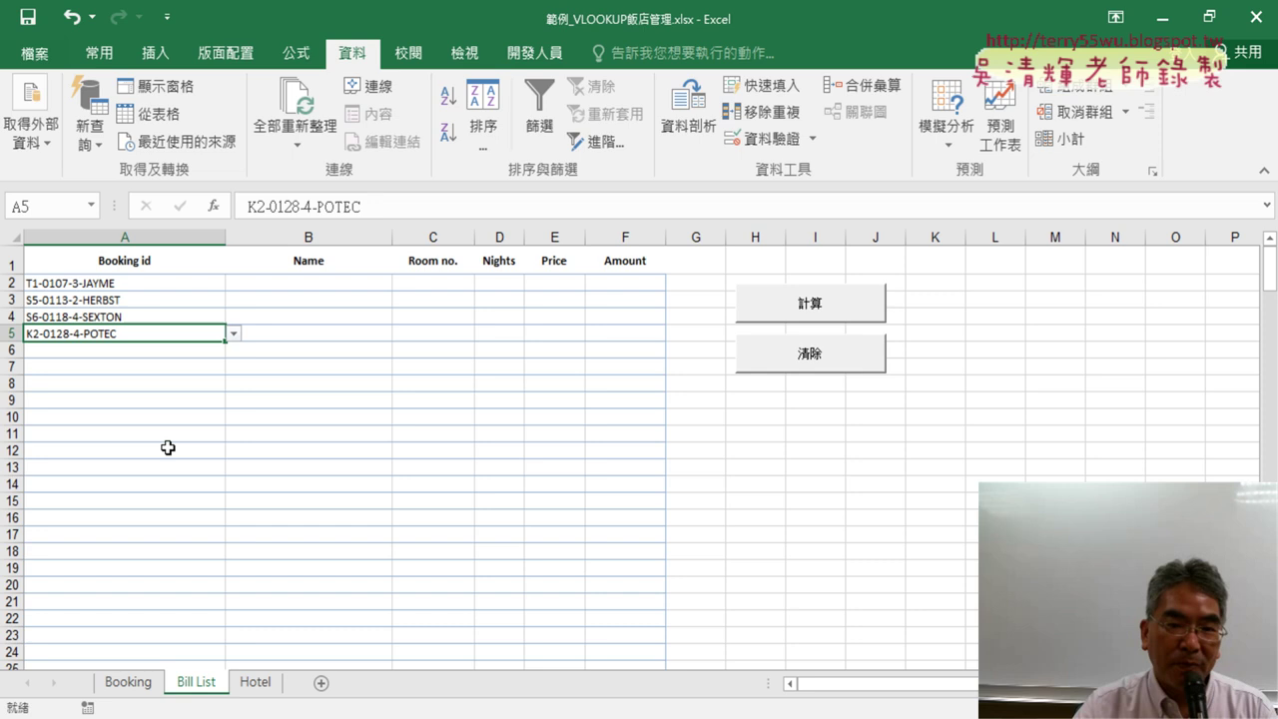
# Review row 2's empty Name through Amount cells, return to A2, then select B2
pyautogui.click(322, 286)
pyautogui.click(450, 287)
pyautogui.click(514, 288)
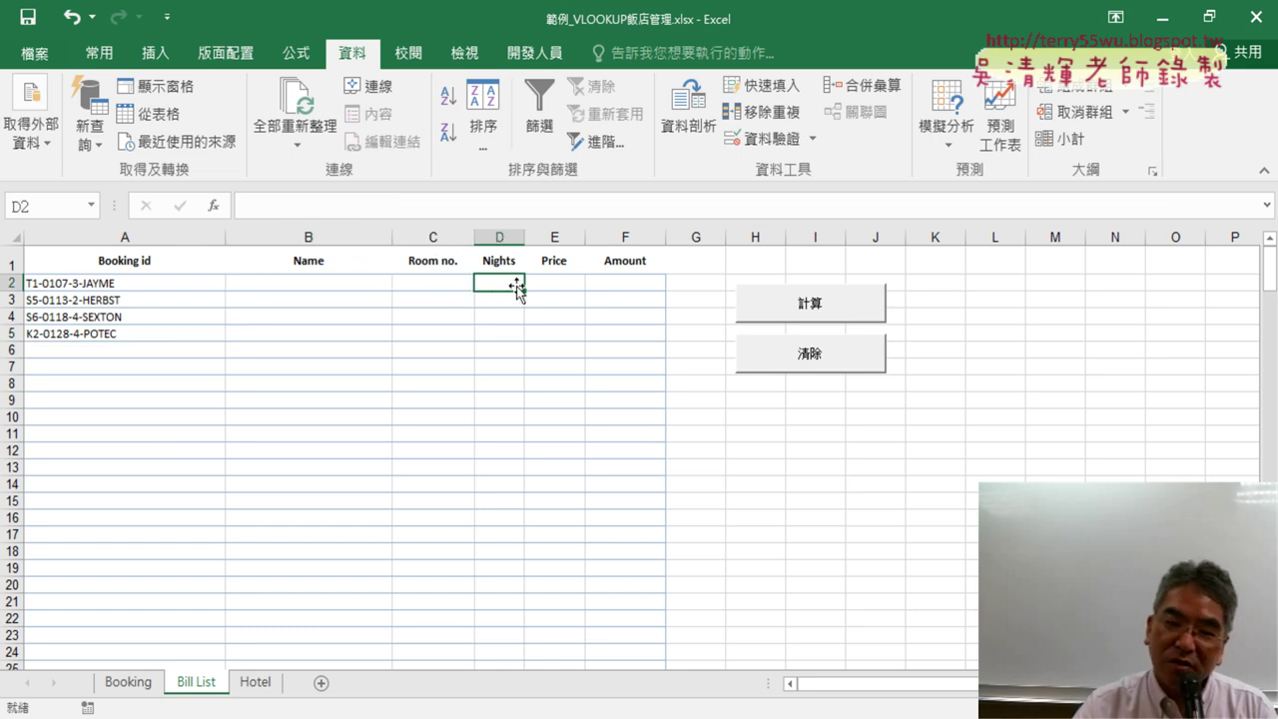
pyautogui.click(554, 284)
pyautogui.click(622, 283)
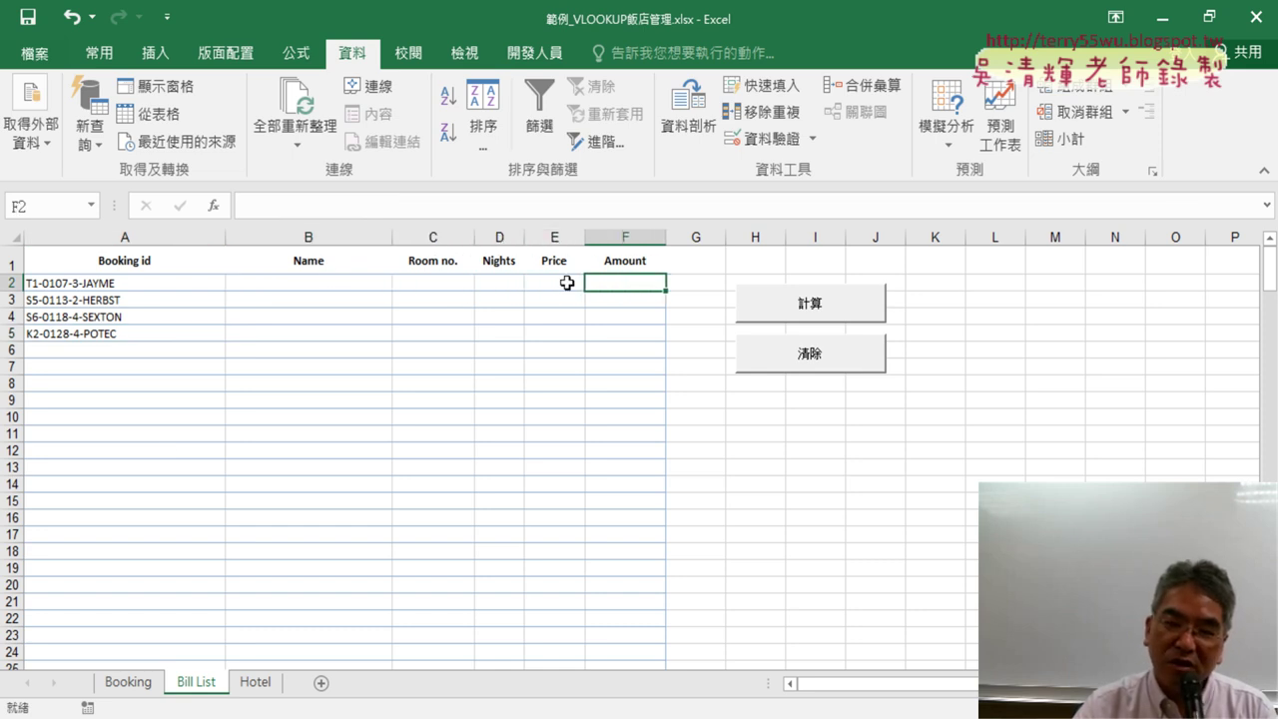
pyautogui.click(132, 287)
pyautogui.click(331, 284)
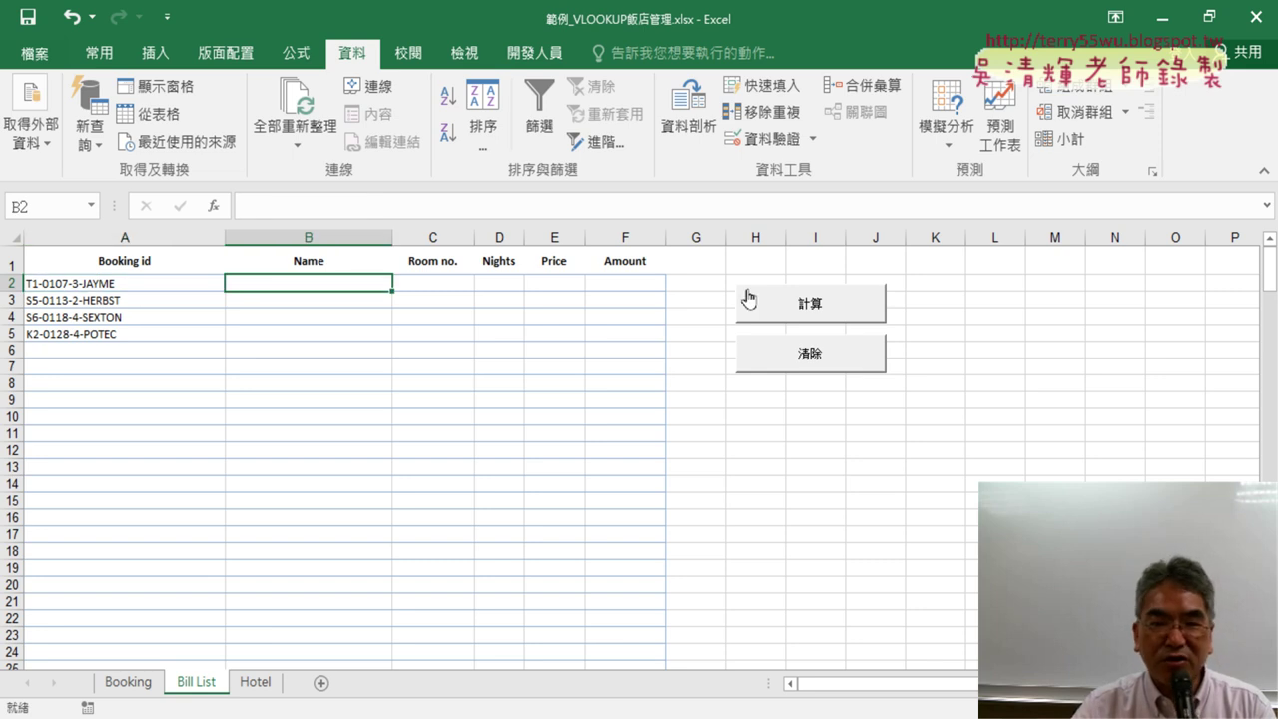